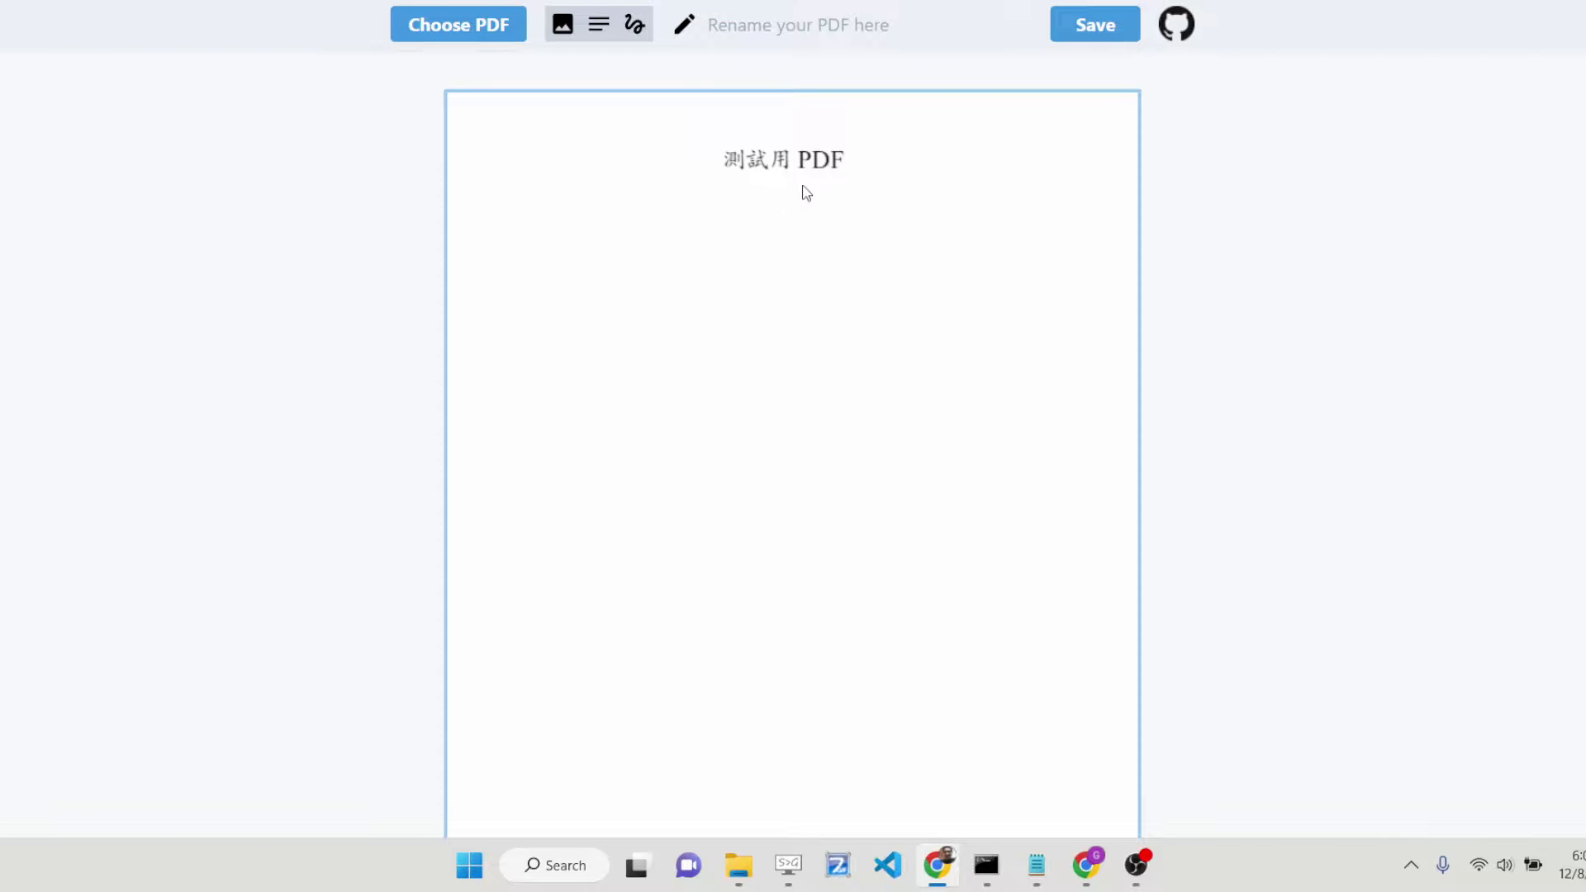
scroll(793, 462, "down", 4)
scroll(793, 462, "up", 4)
left_click(472, 29)
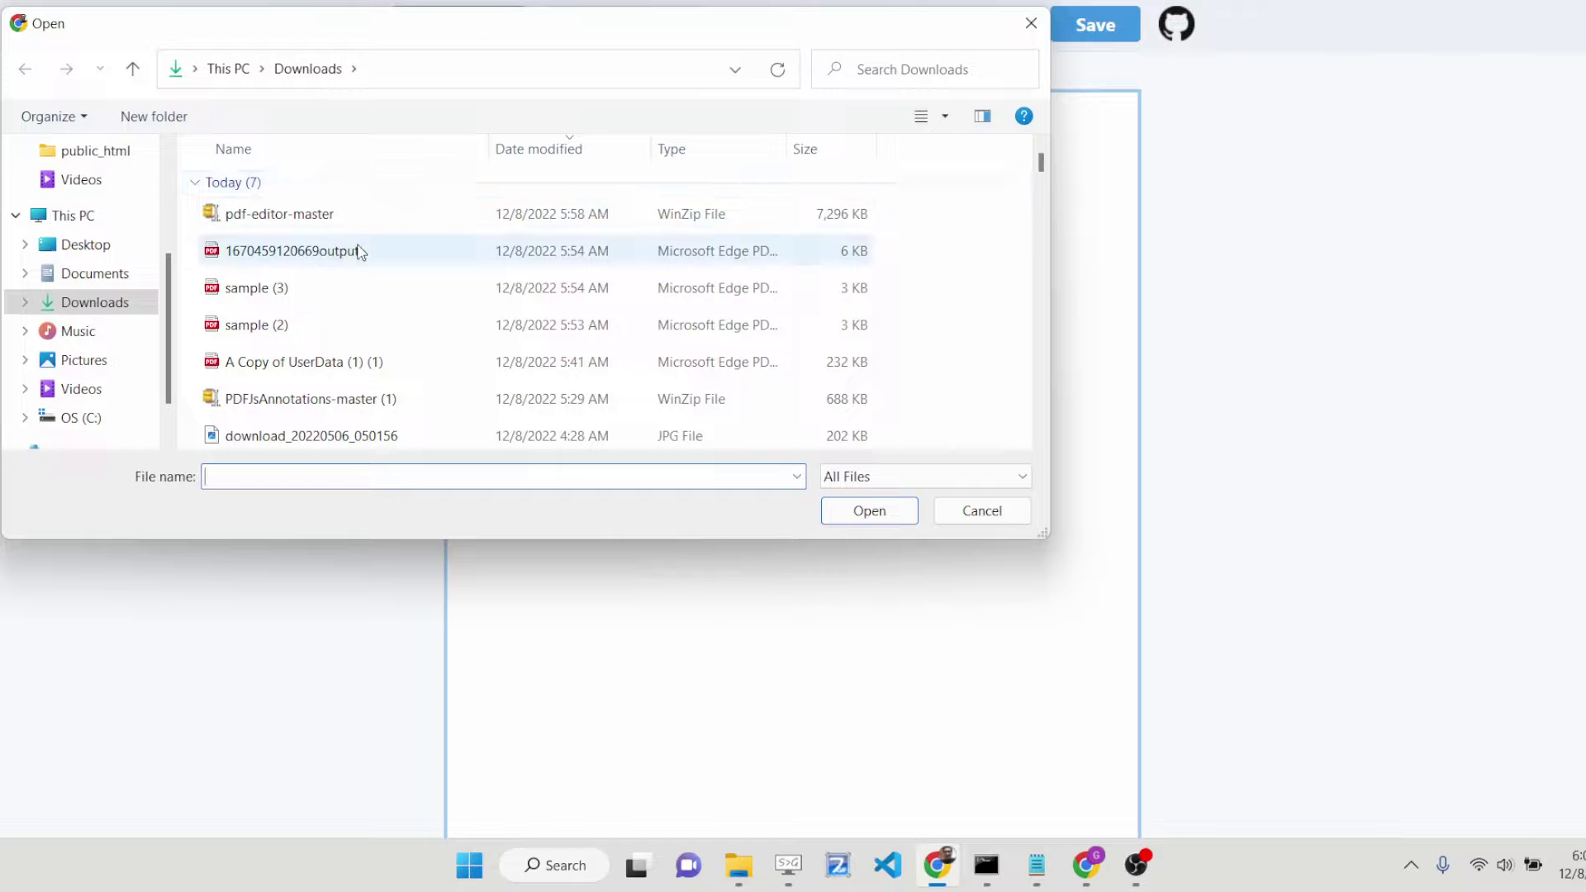
double_click(356, 254)
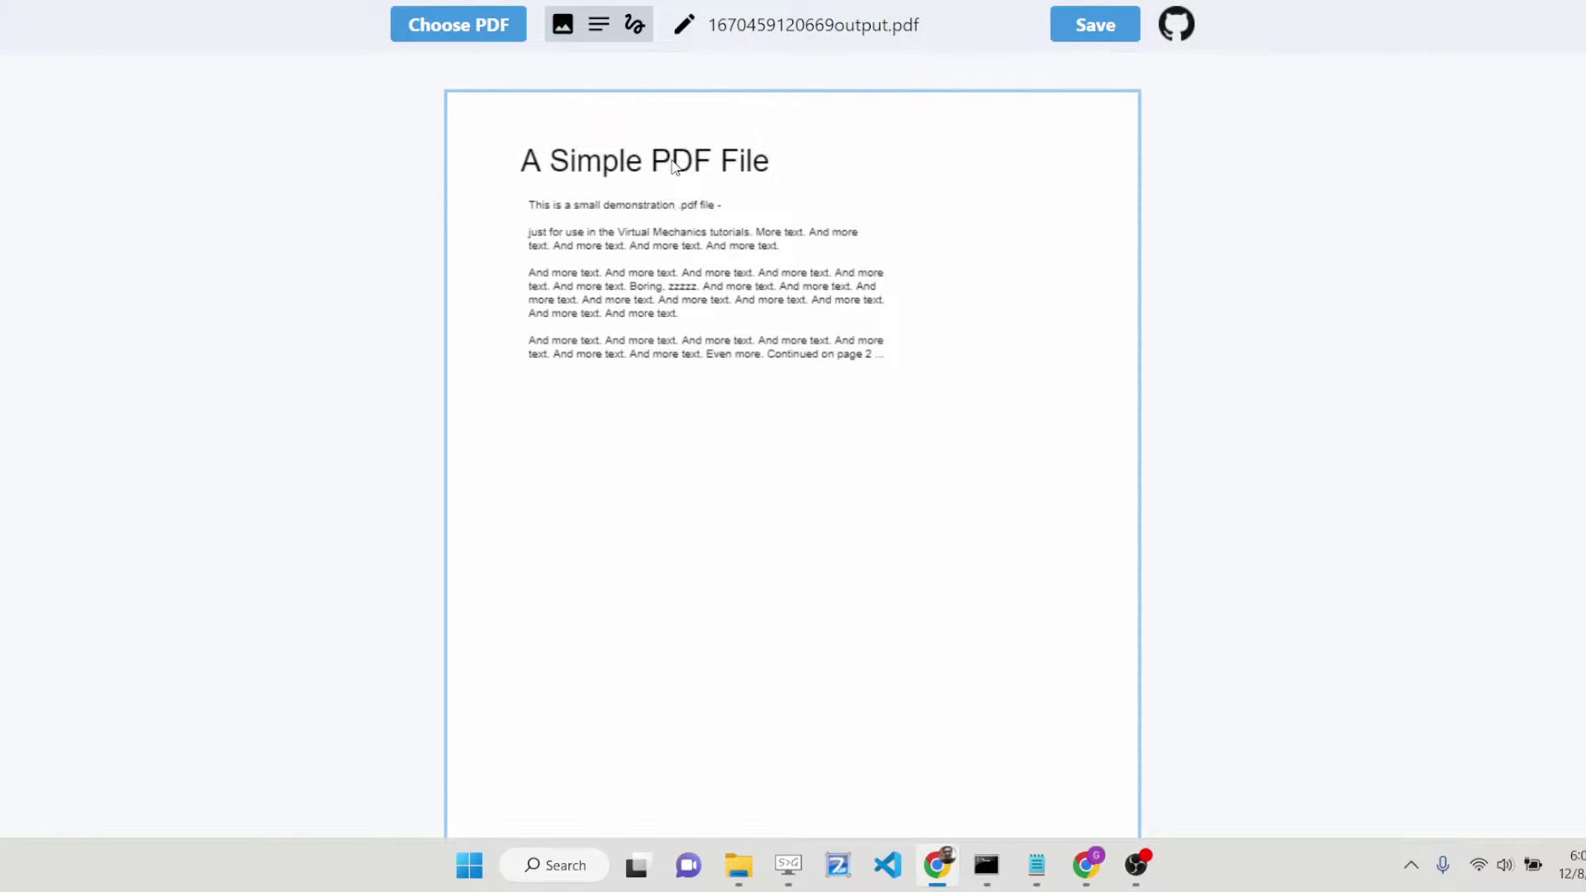
Scroll through 'A Simple PDF File' and 'Simple PDF File 2', then return to the top
scroll(637, 217, "down", 20)
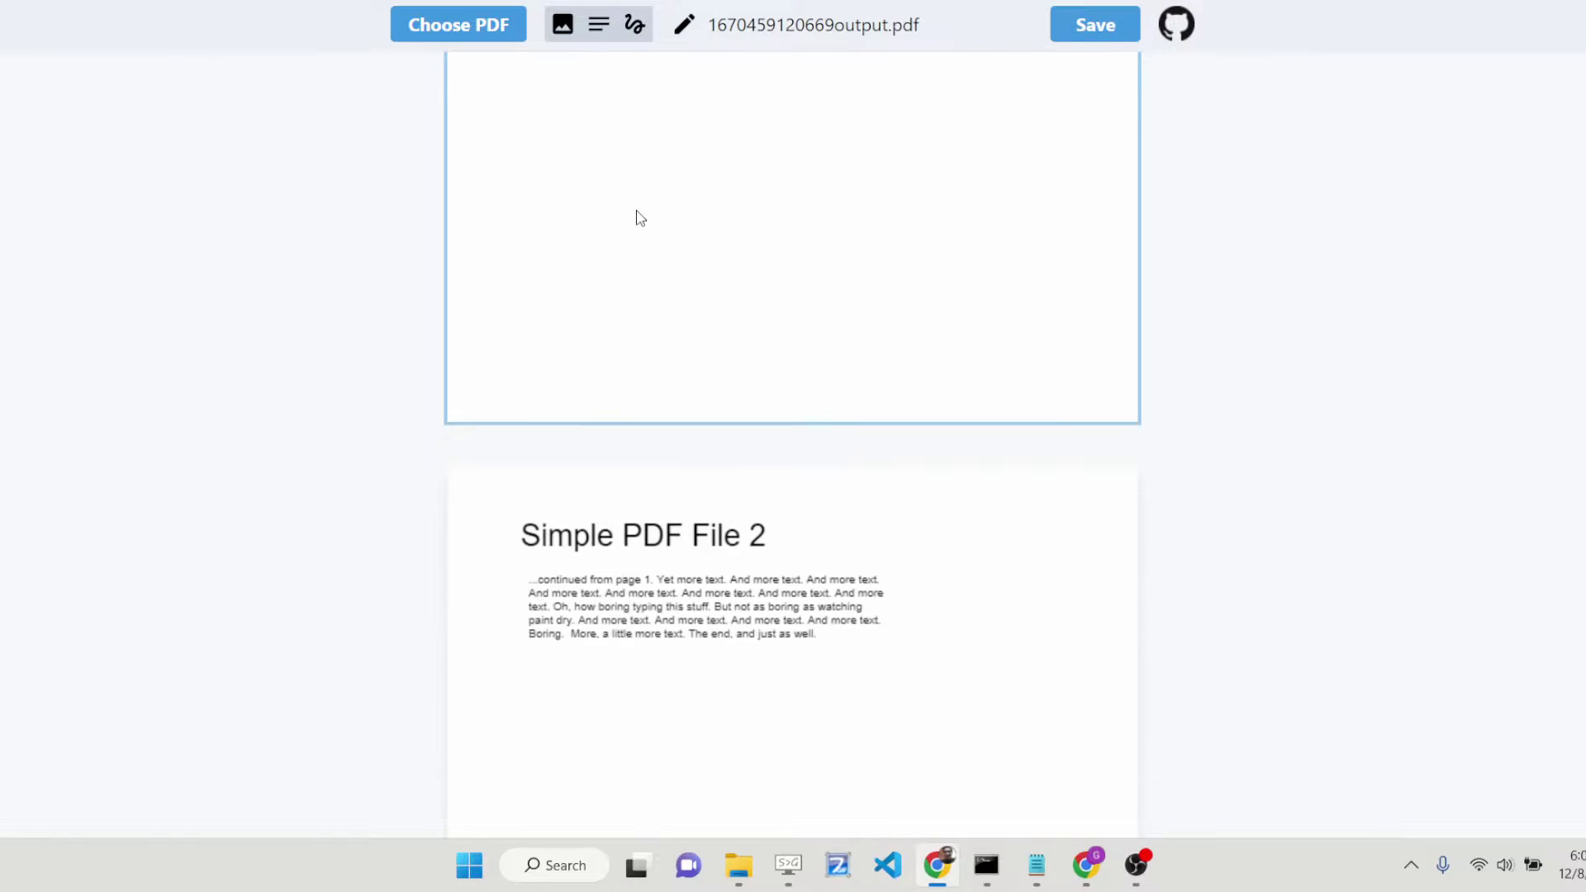
scroll(636, 216, "down", 20)
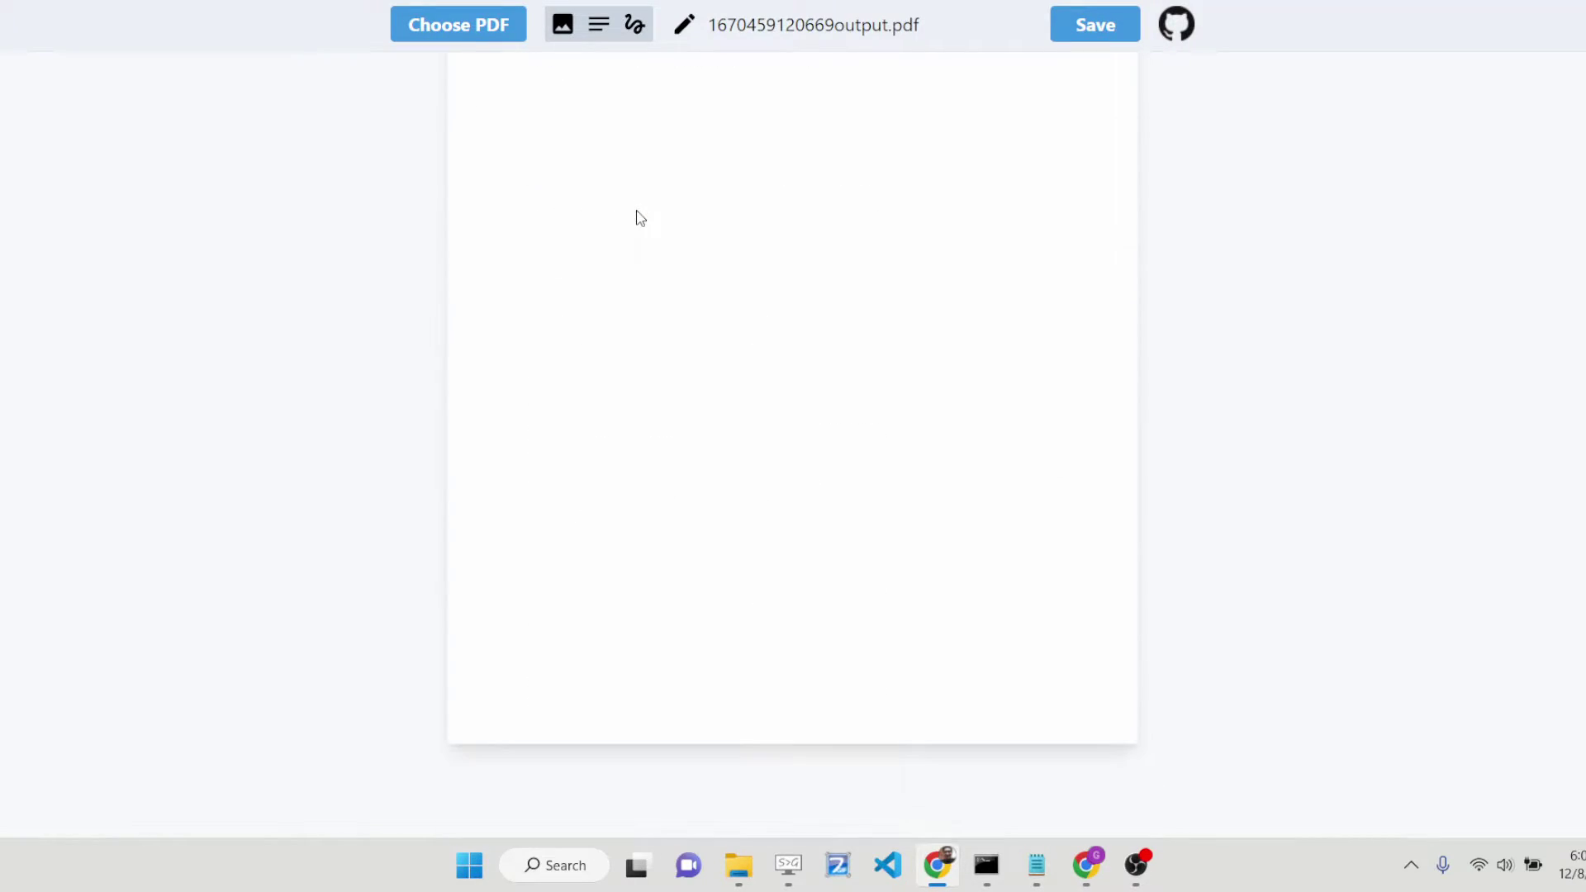
scroll(637, 216, "down", 10)
scroll(637, 217, "up", 3)
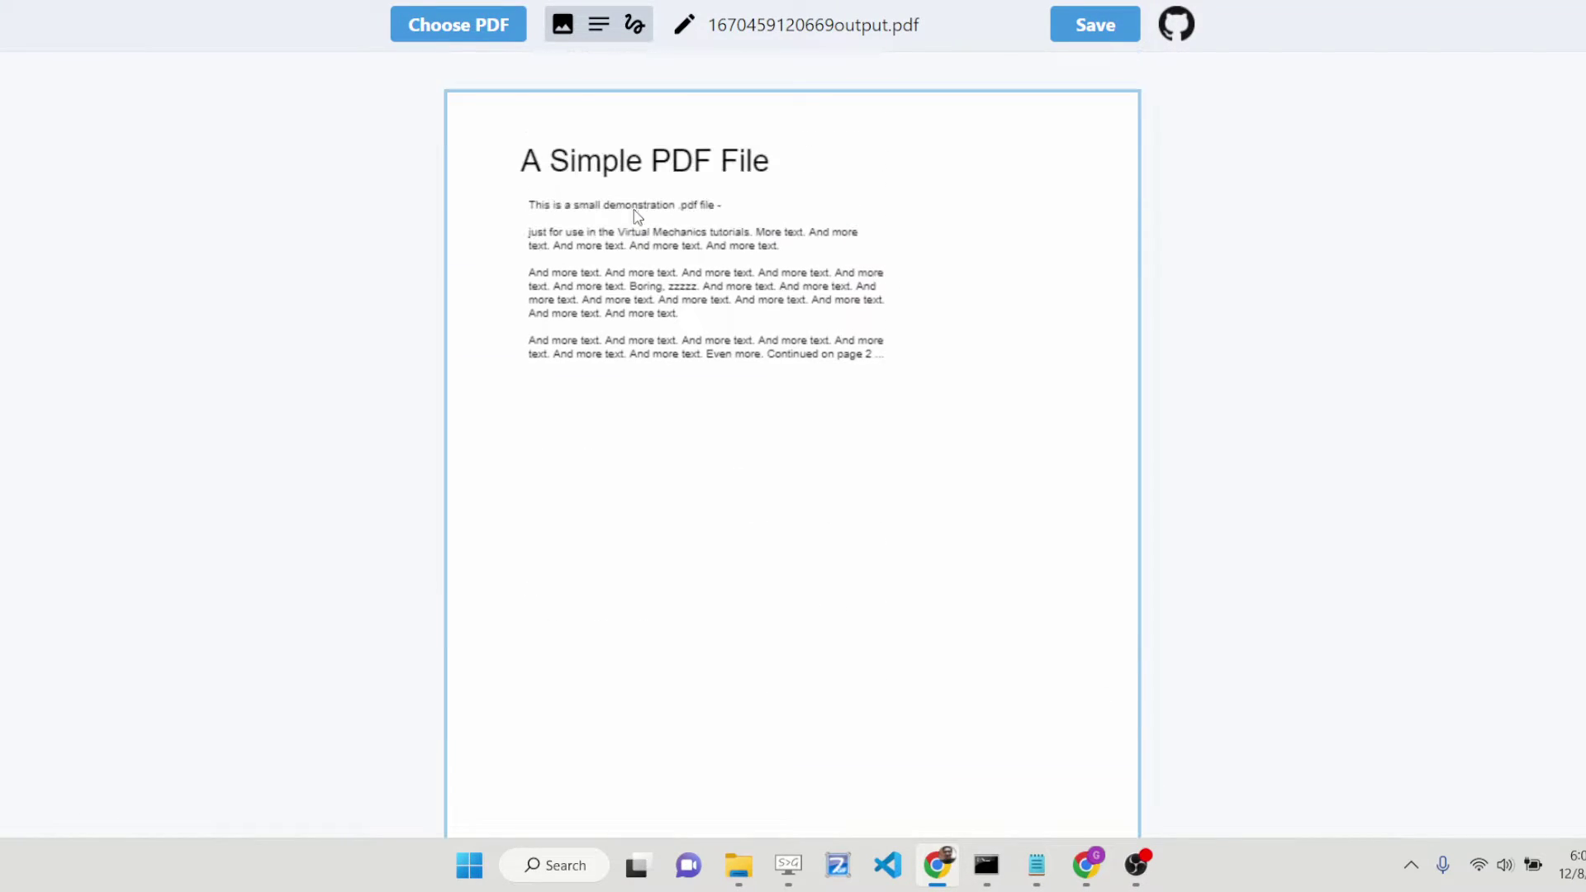
scroll(578, 190, "down", 15)
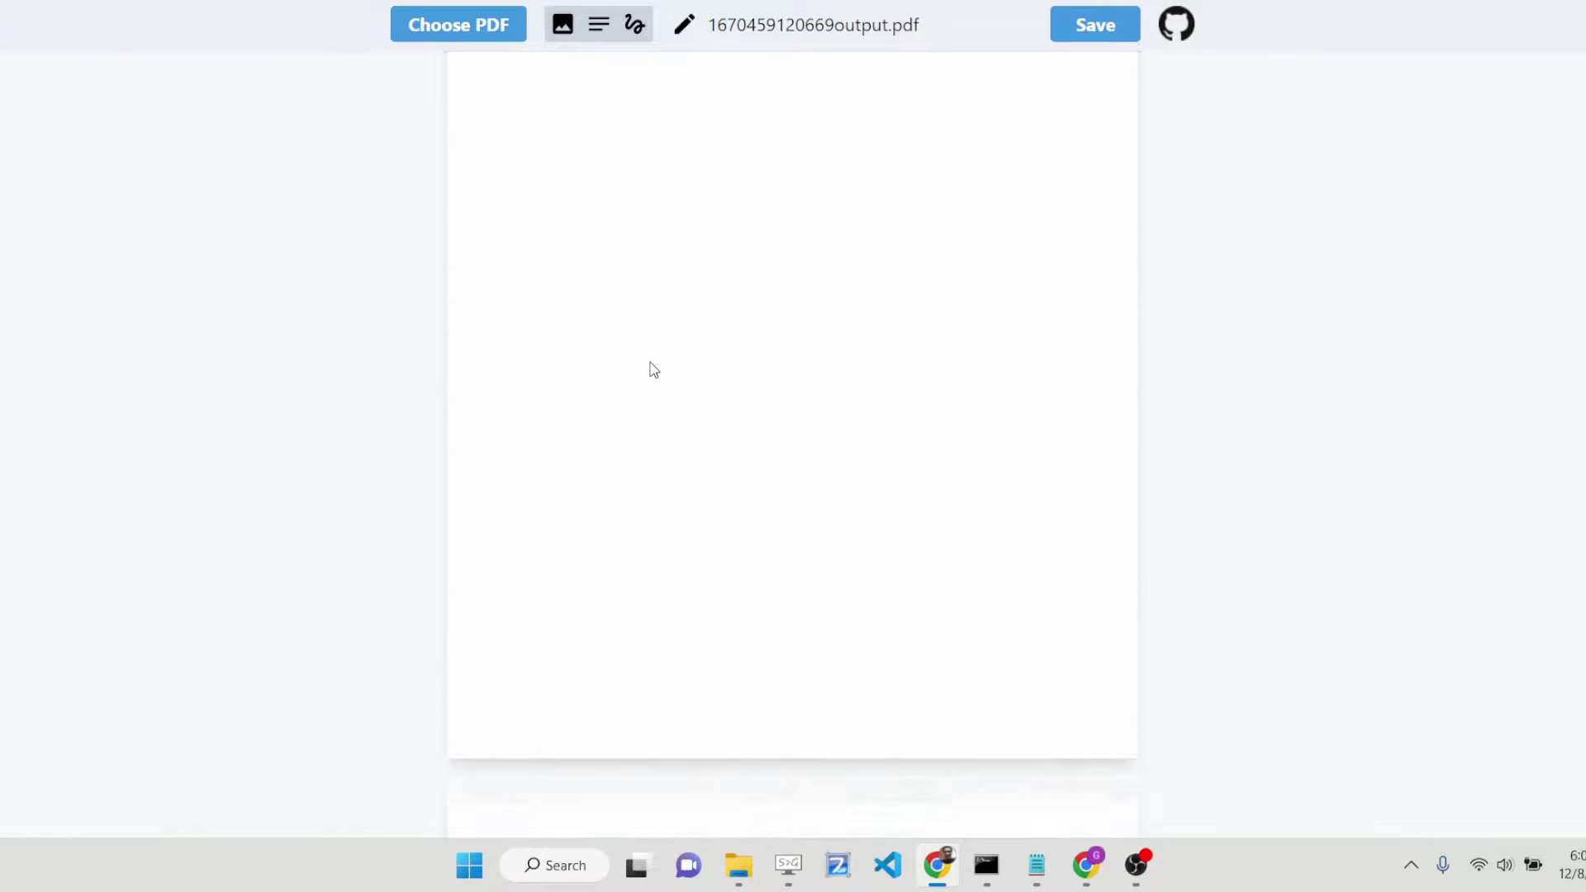
scroll(653, 376, "down", 15)
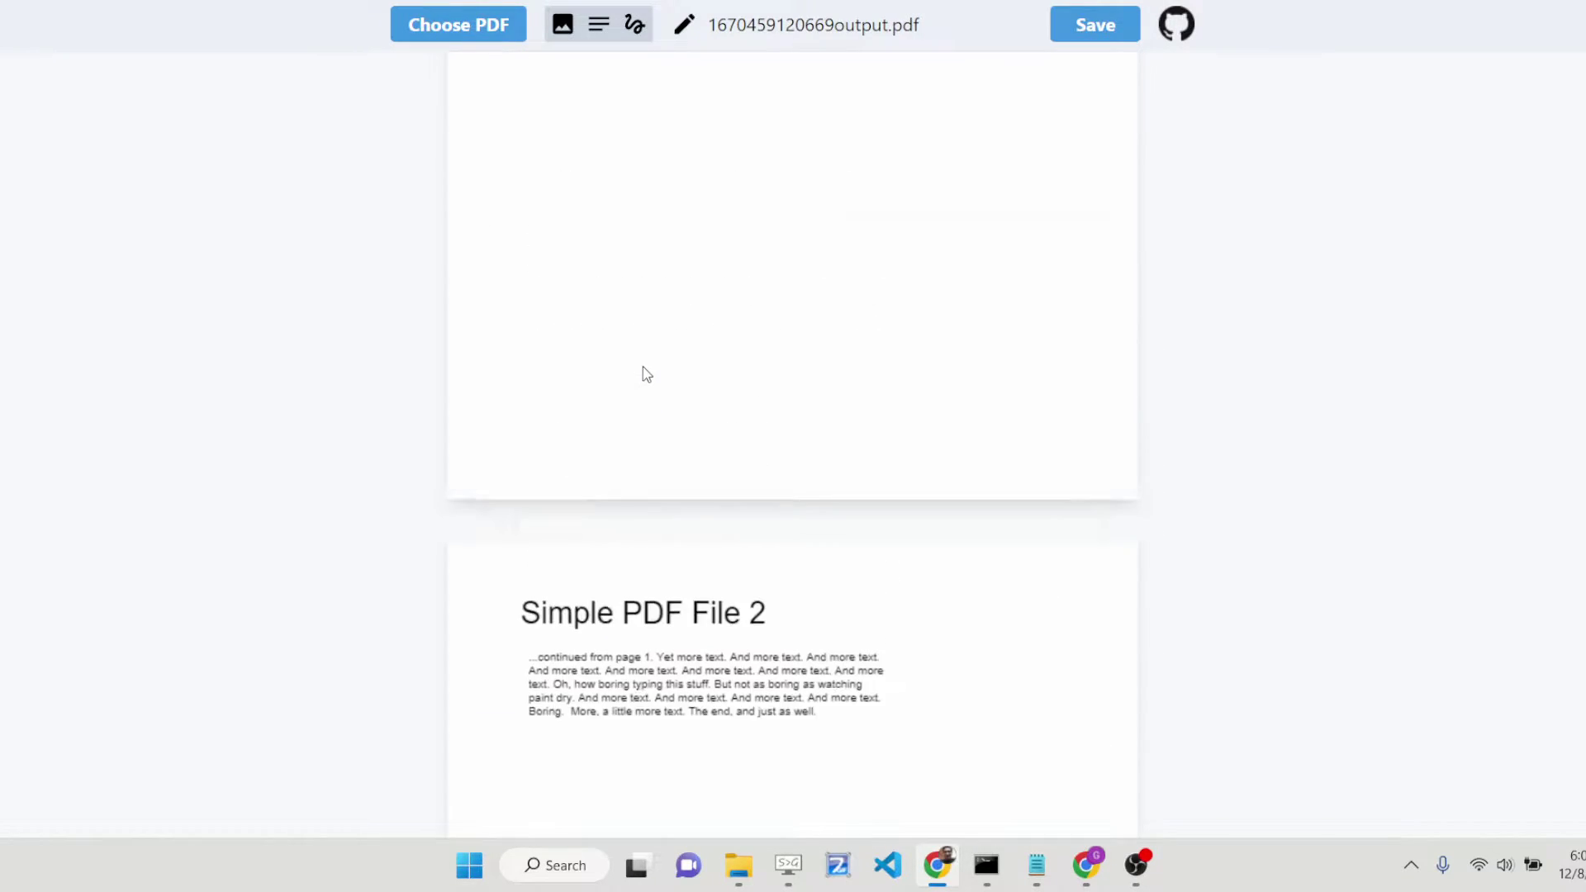
scroll(646, 374, "down", 10)
scroll(646, 374, "up", 1)
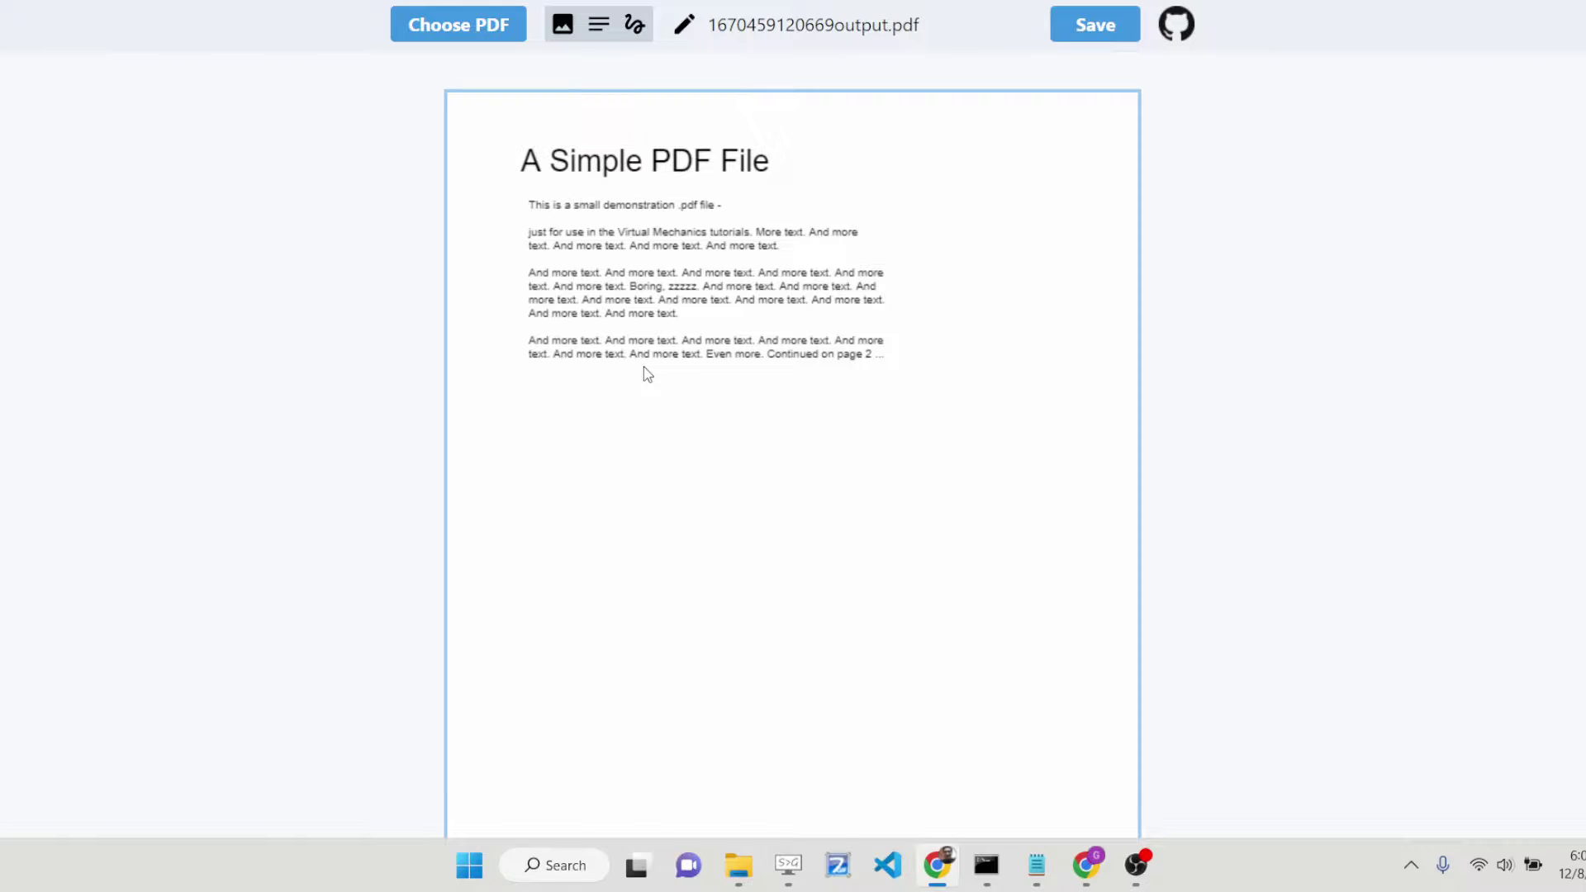
Handwrite the signer's first name and surname on a new signature pad
left_click(633, 32)
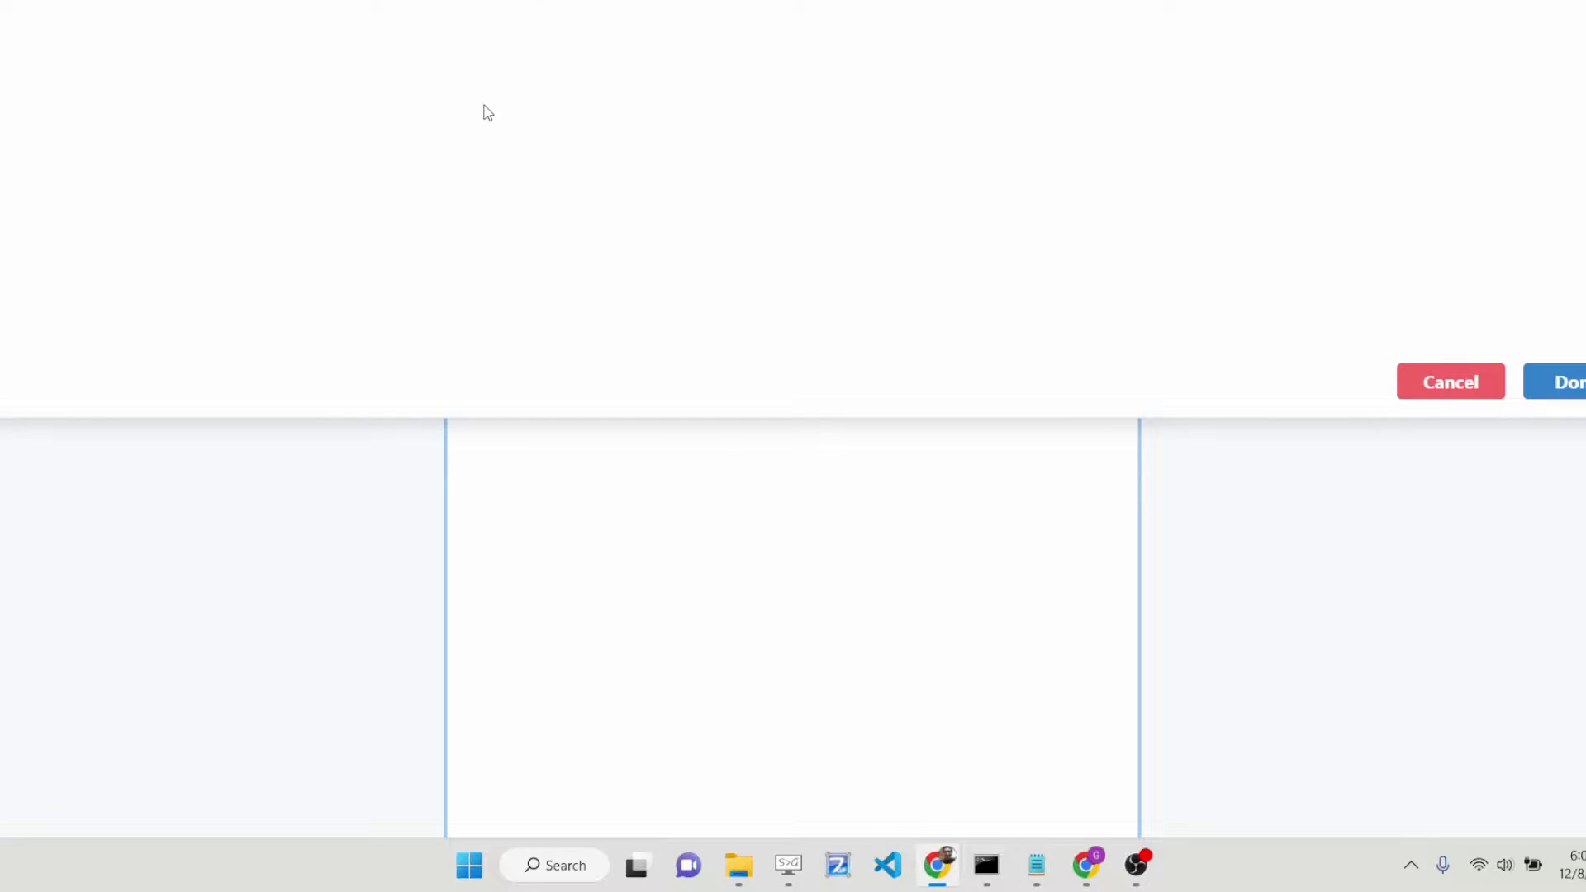
left_click_drag(442, 97, 443, 224)
mouse_move(444, 162)
left_mouse_down()
mouse_move(495, 121)
mouse_move(505, 211)
left_mouse_up()
mouse_move(535, 142)
left_mouse_down()
mouse_move(537, 212)
mouse_move(574, 189)
mouse_move(736, 159)
mouse_move(737, 217)
left_mouse_up()
mouse_move(805, 143)
left_mouse_down()
mouse_move(851, 194)
mouse_move(875, 87)
left_mouse_up()
left_click_drag(914, 142, 914, 197)
left_click_drag(914, 77, 908, 75)
mouse_move(940, 199)
left_mouse_down()
mouse_move(1037, 124)
mouse_move(1078, 136)
mouse_move(1081, 169)
left_mouse_up()
left_click_drag(1066, 64, 1066, 73)
mouse_move(1144, 131)
left_mouse_down()
mouse_move(1098, 145)
mouse_move(1257, 148)
mouse_move(1288, 202)
left_mouse_up()
mouse_move(1342, 149)
left_mouse_down()
mouse_move(1331, 170)
mouse_move(1344, 156)
mouse_move(1436, 170)
mouse_move(1484, 147)
left_mouse_up()
Underline the name twice, then place it enlarged in page 1's lower half
left_click_drag(706, 269, 931, 265)
left_click_drag(692, 306, 997, 303)
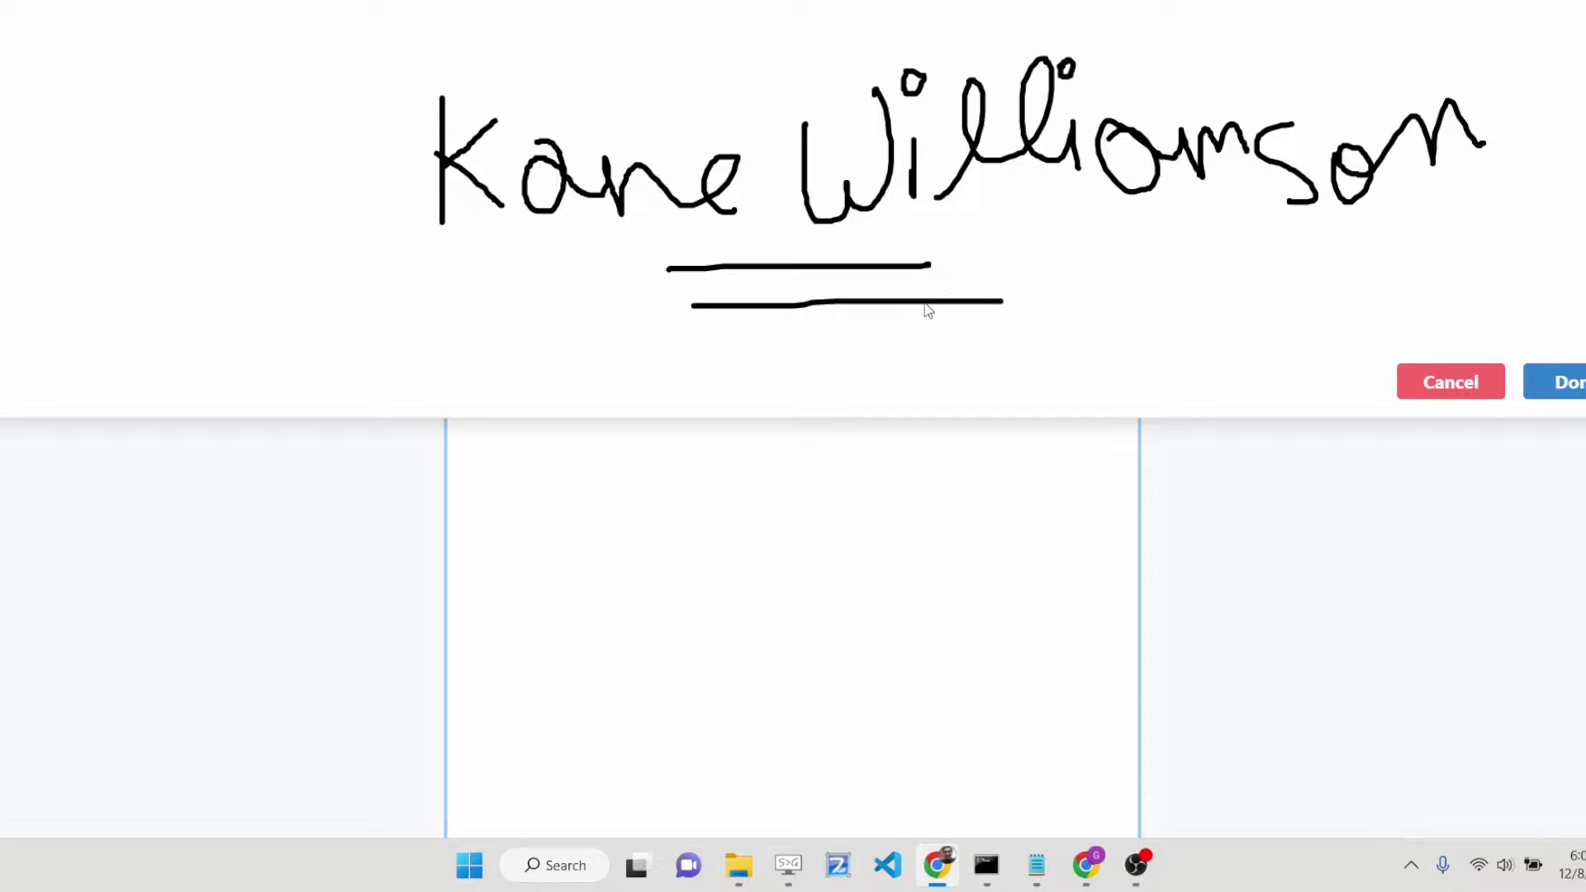
left_click(1581, 398)
left_click_drag(814, 165, 817, 531)
mouse_move(1035, 602)
left_mouse_down()
mouse_move(1129, 629)
mouse_move(1003, 601)
mouse_move(991, 705)
mouse_move(1002, 559)
mouse_move(994, 630)
left_mouse_up()
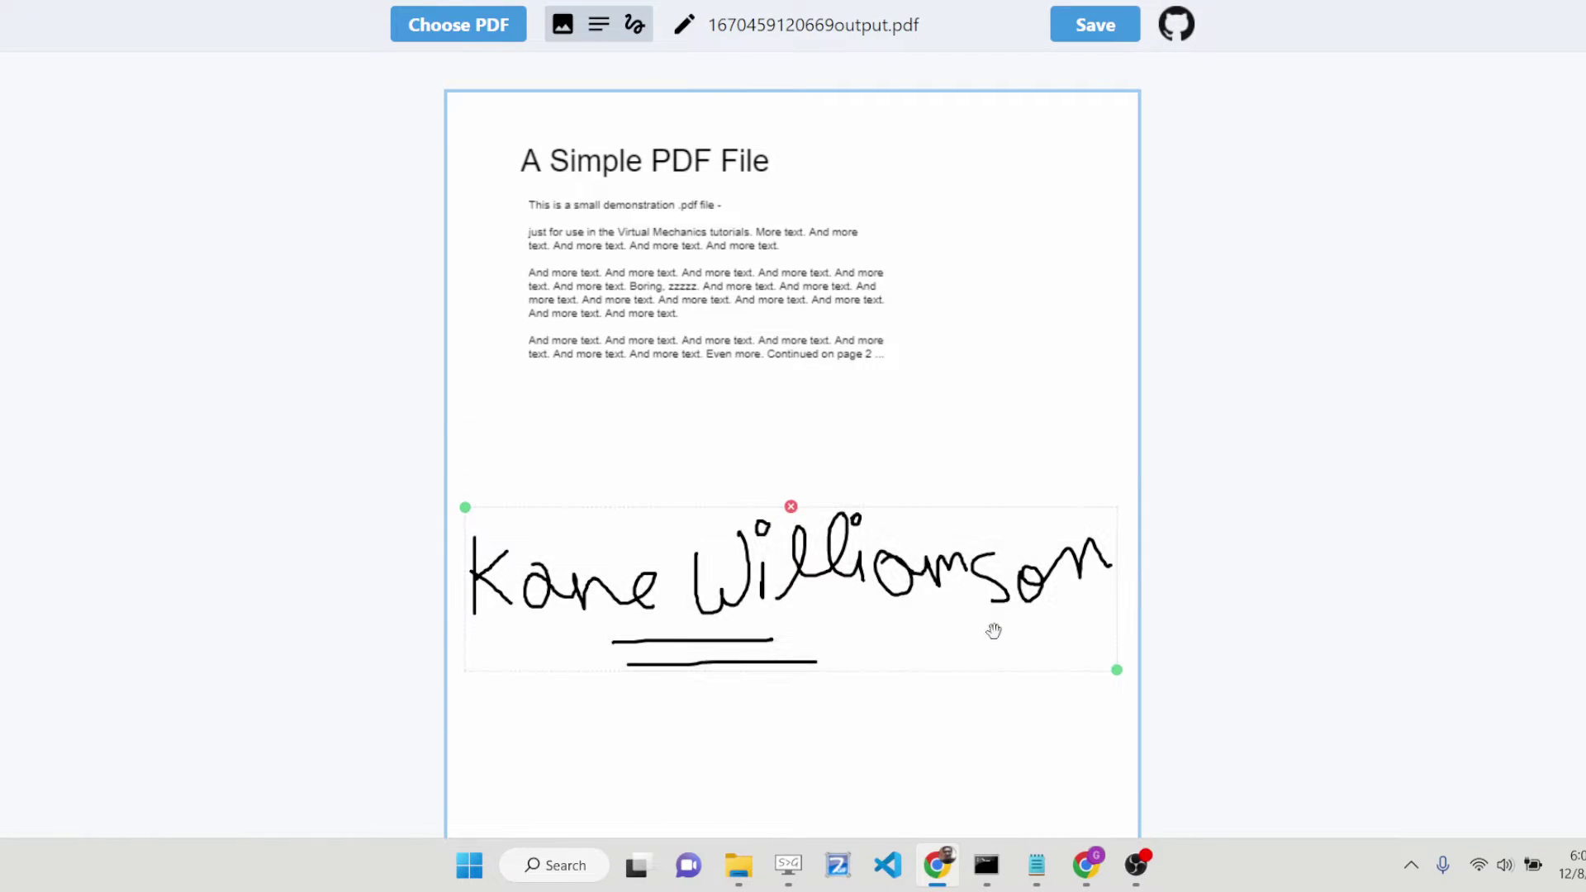
Move the name signature just below the text and handwrite 'New' on a new signature
left_click_drag(768, 547, 766, 430)
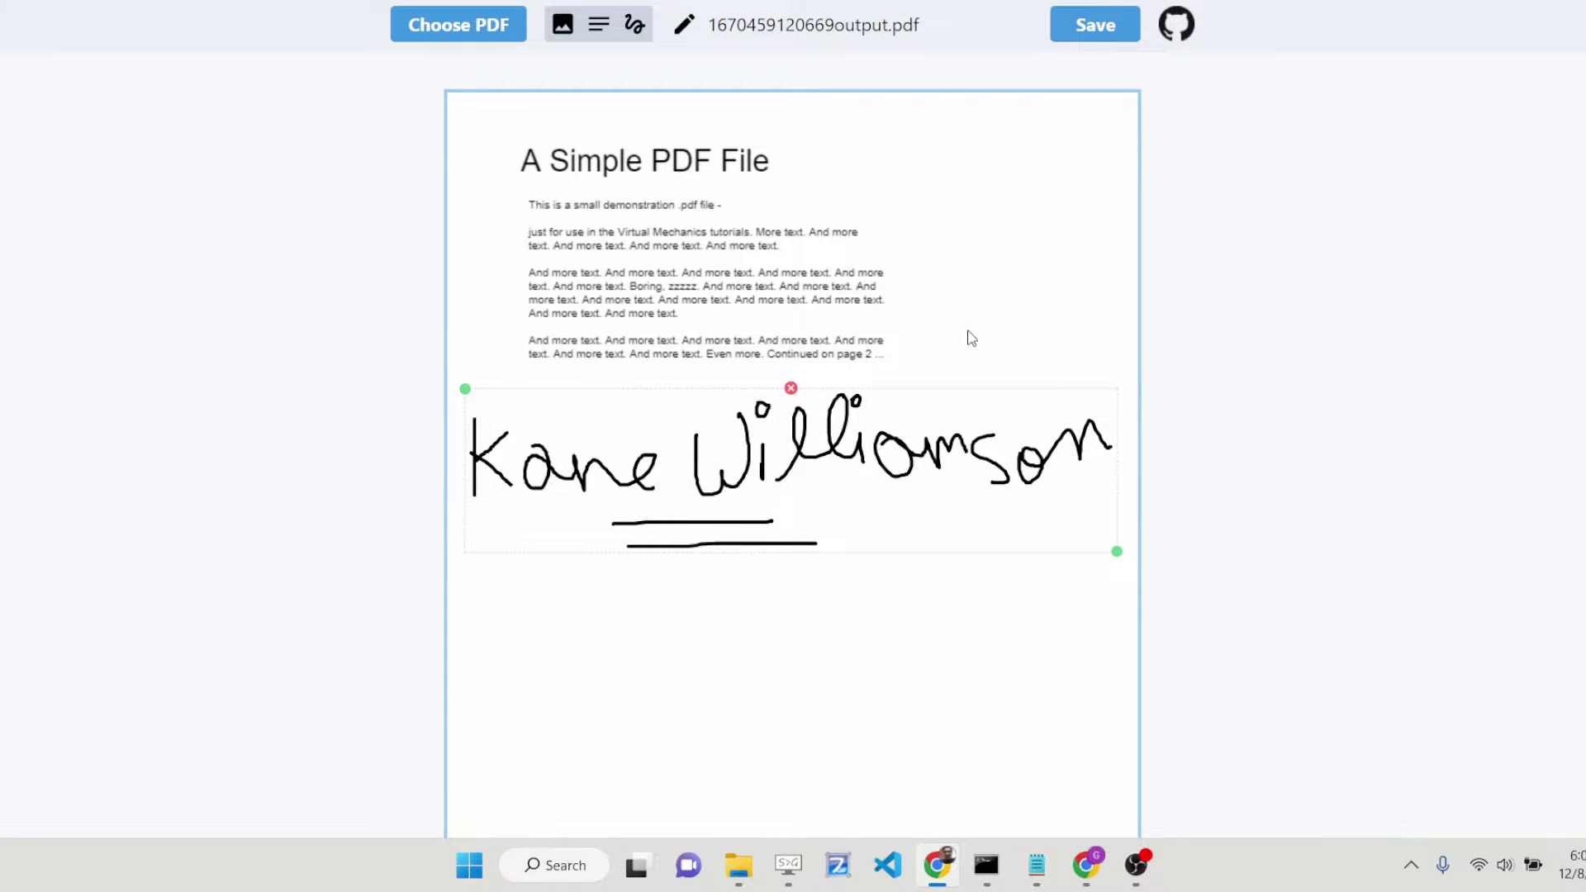
left_click(621, 32)
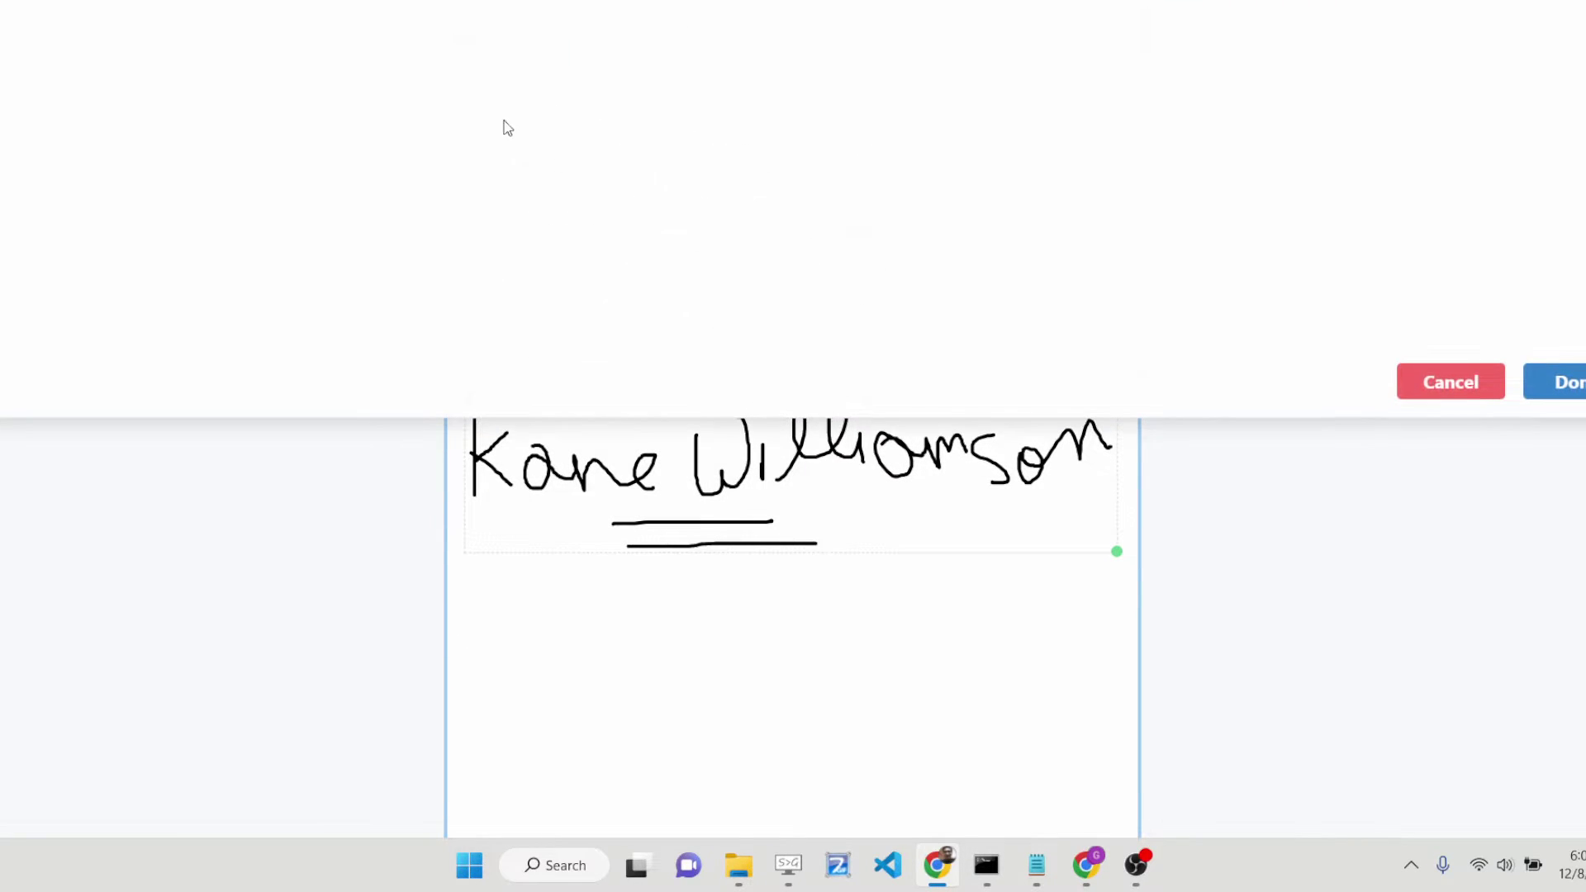
left_click_drag(361, 114, 361, 202)
mouse_move(366, 132)
left_mouse_down()
mouse_move(425, 216)
mouse_move(453, 97)
mouse_move(477, 157)
mouse_move(523, 200)
left_mouse_up()
mouse_move(537, 138)
left_mouse_down()
mouse_move(552, 202)
mouse_move(602, 212)
mouse_move(626, 137)
mouse_move(746, 122)
mouse_move(760, 222)
left_mouse_up()
Finish writing 'Zealand' and place New Zealand below the name signature
left_click_drag(814, 165, 809, 216)
mouse_move(828, 175)
left_mouse_down()
mouse_move(906, 223)
mouse_move(977, 195)
mouse_move(1173, 179)
mouse_move(1321, 220)
left_mouse_up()
left_click(1559, 382)
mouse_move(837, 216)
left_mouse_down()
mouse_move(892, 700)
mouse_move(879, 746)
left_mouse_up()
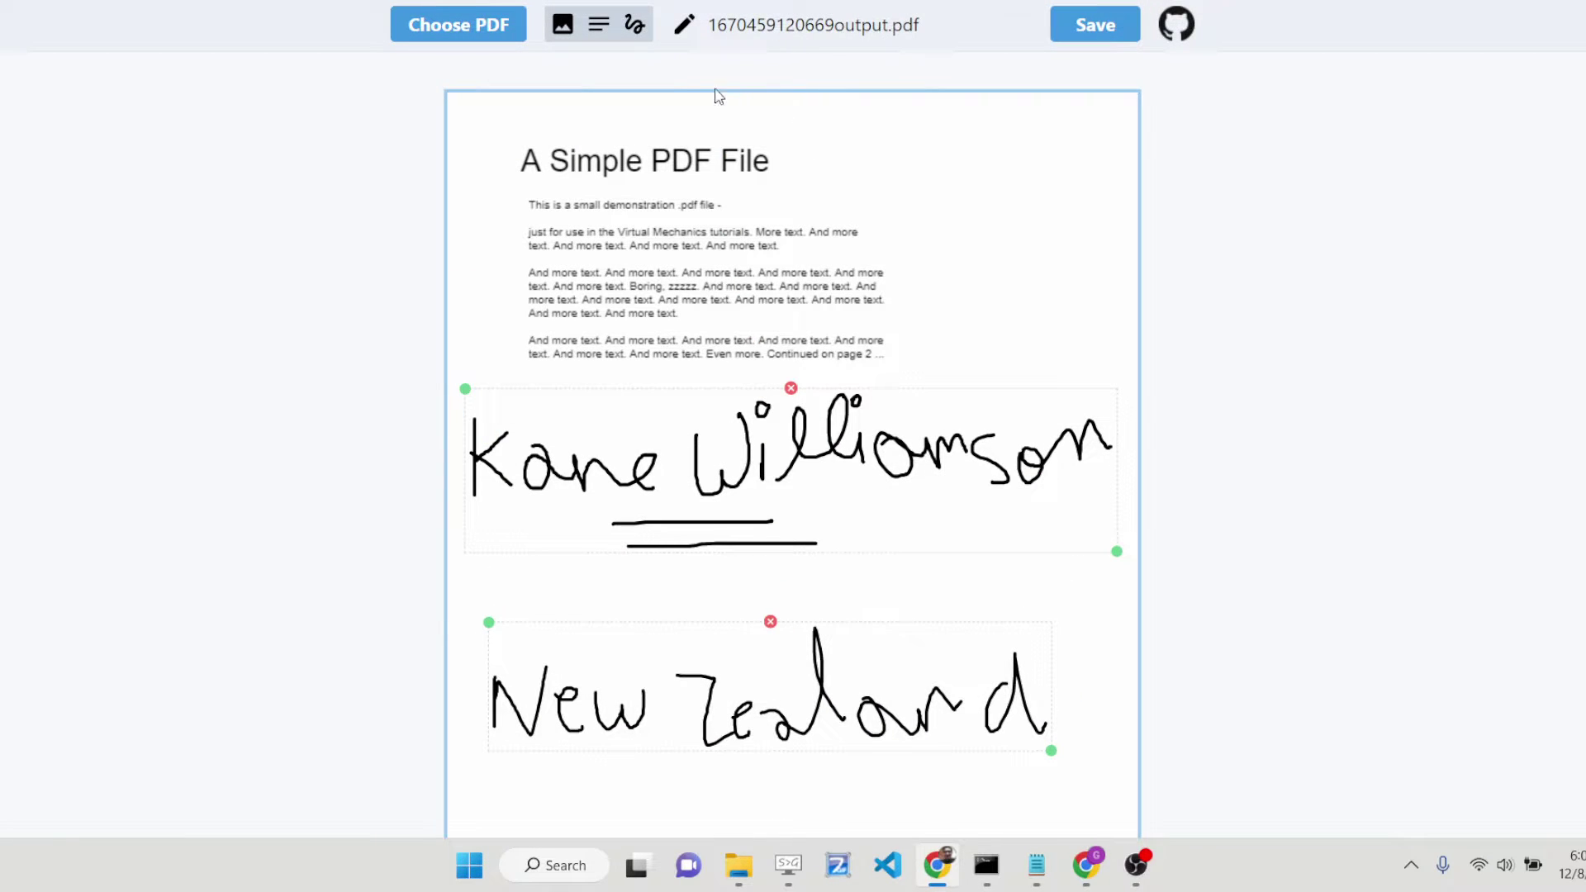
scroll(672, 156, "down", 5)
Draw a scribbled third signature with a long sweeping underline and place it
left_click(633, 23)
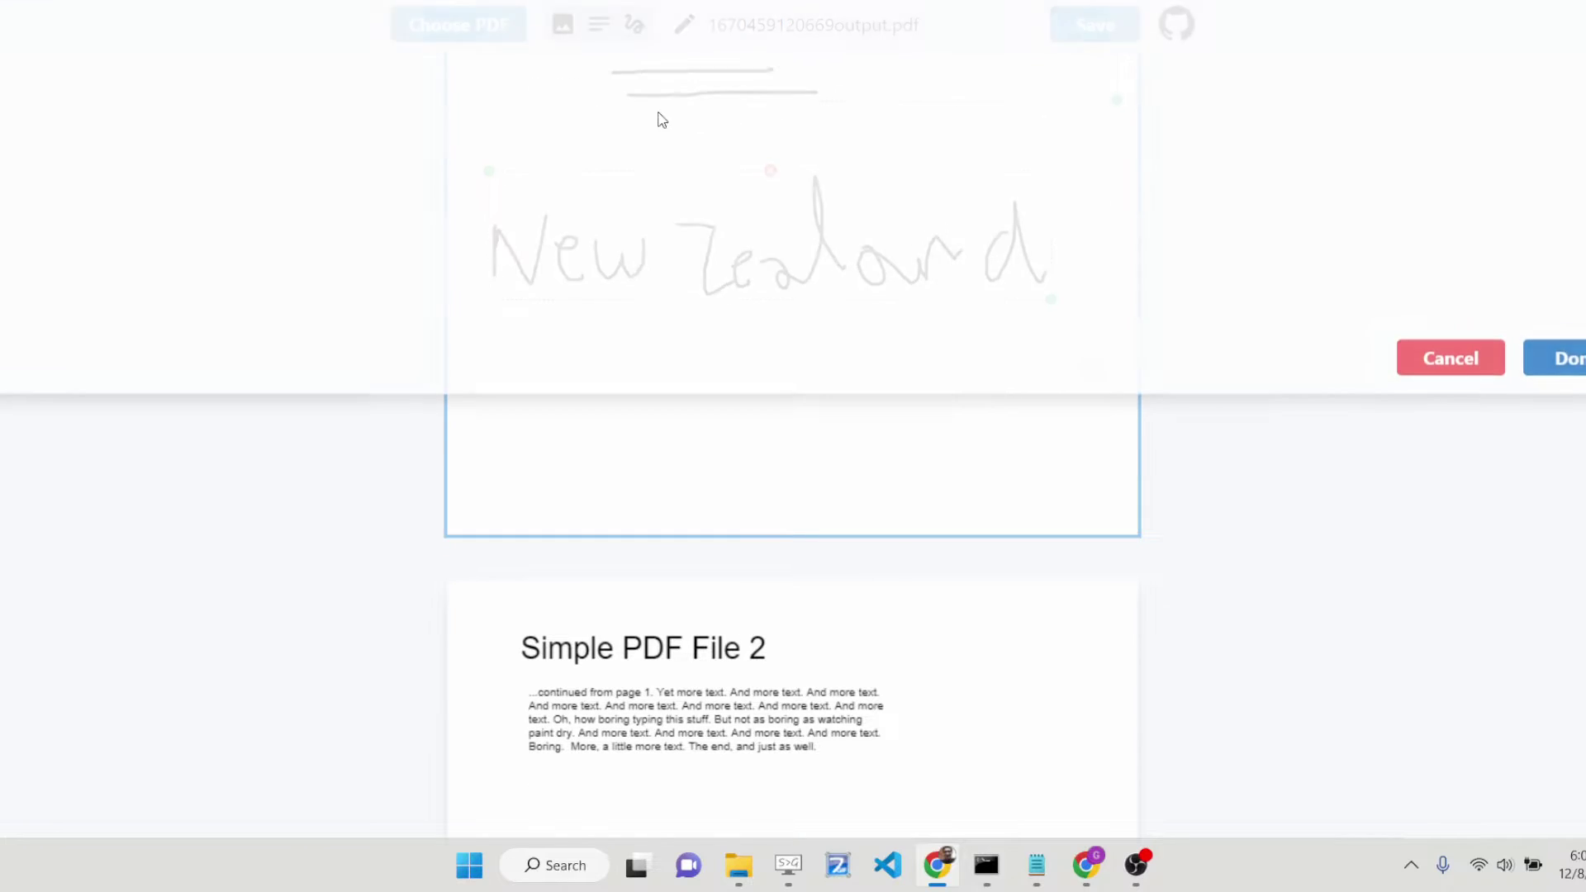
mouse_move(517, 86)
left_mouse_down()
mouse_move(477, 242)
mouse_move(639, 197)
mouse_move(741, 254)
mouse_move(833, 197)
mouse_move(1030, 176)
mouse_move(708, 333)
left_mouse_up()
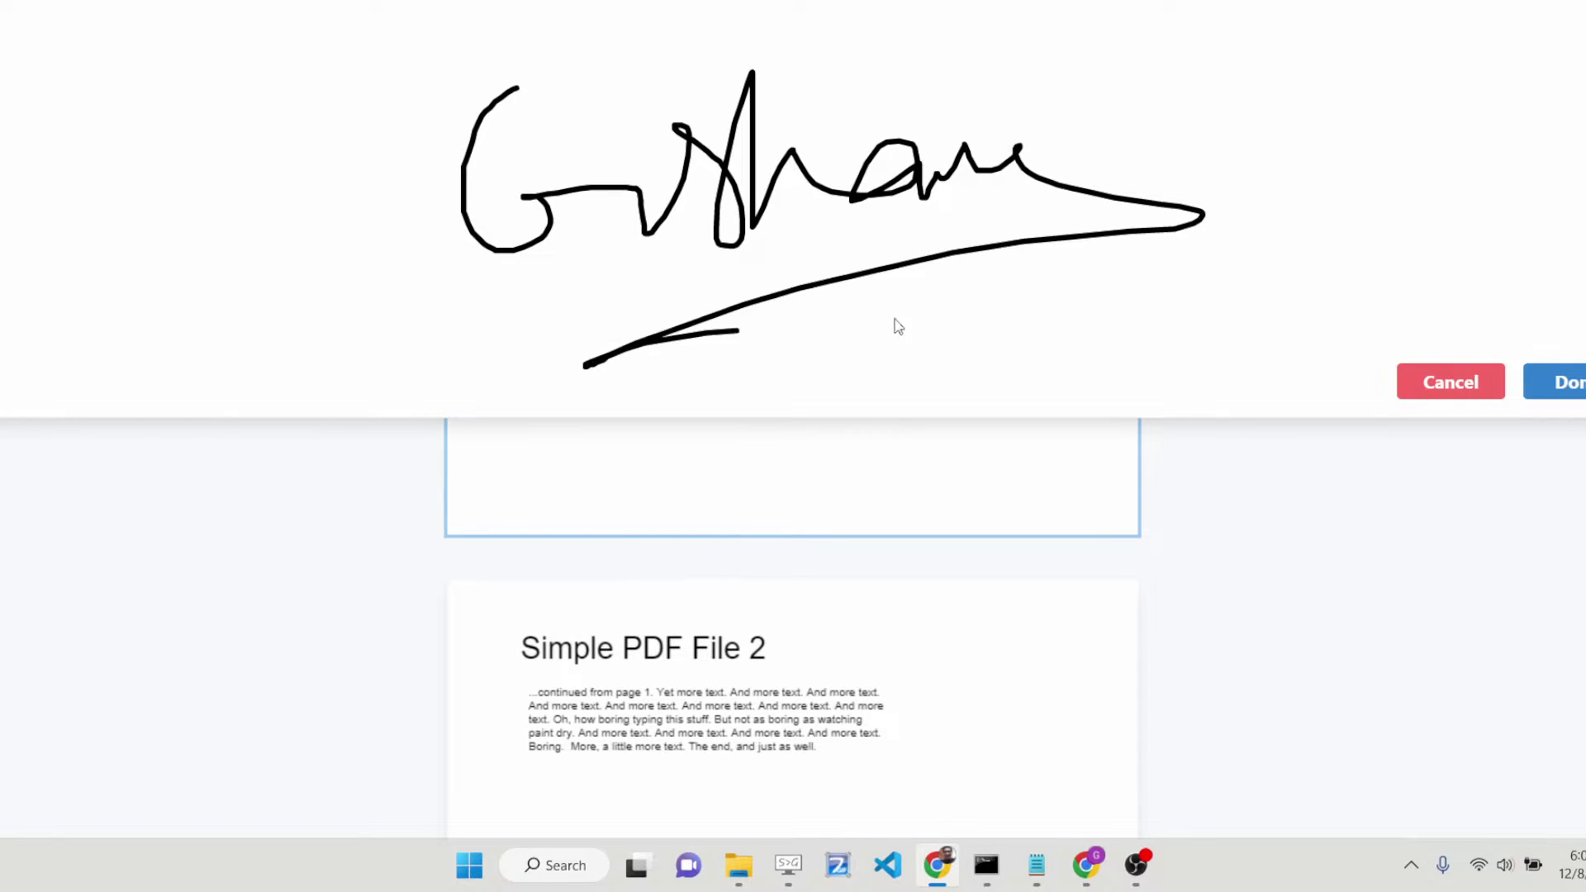
left_click_drag(872, 329, 590, 306)
left_click(1570, 384)
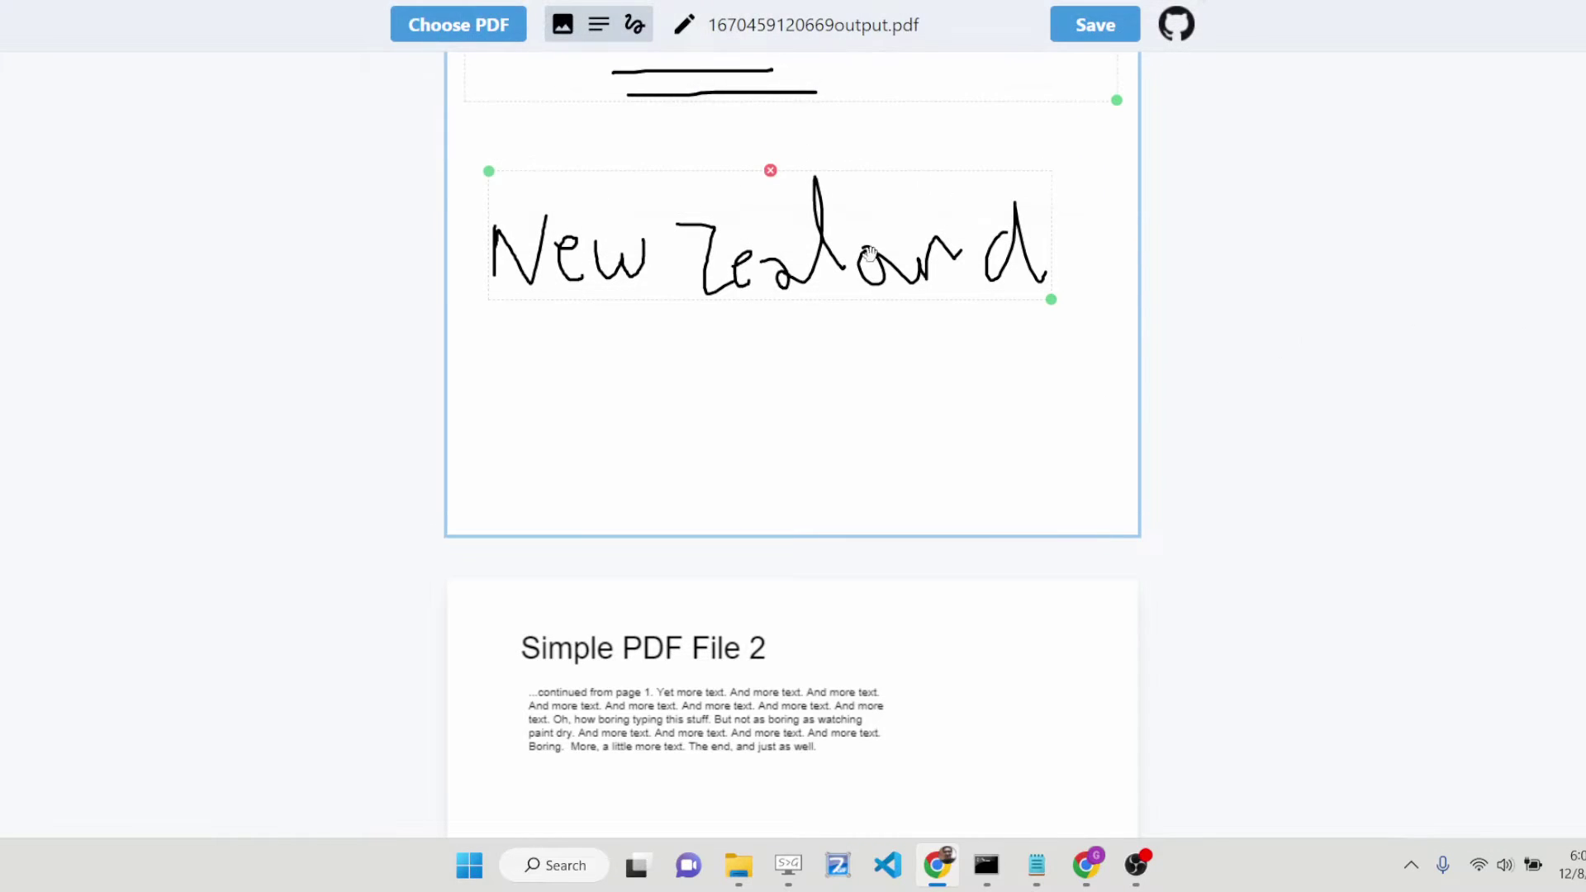
Drag the third signature around page 1, leaving it over the name signature above New Zealand
scroll(797, 305, "up", 5)
left_click_drag(797, 305, 834, 779)
scroll(807, 386, "down", 9)
scroll(800, 359, "up", 3)
left_click_drag(712, 97, 715, 517)
mouse_move(760, 404)
left_mouse_down()
mouse_move(1080, 397)
mouse_move(1464, 538)
left_mouse_up()
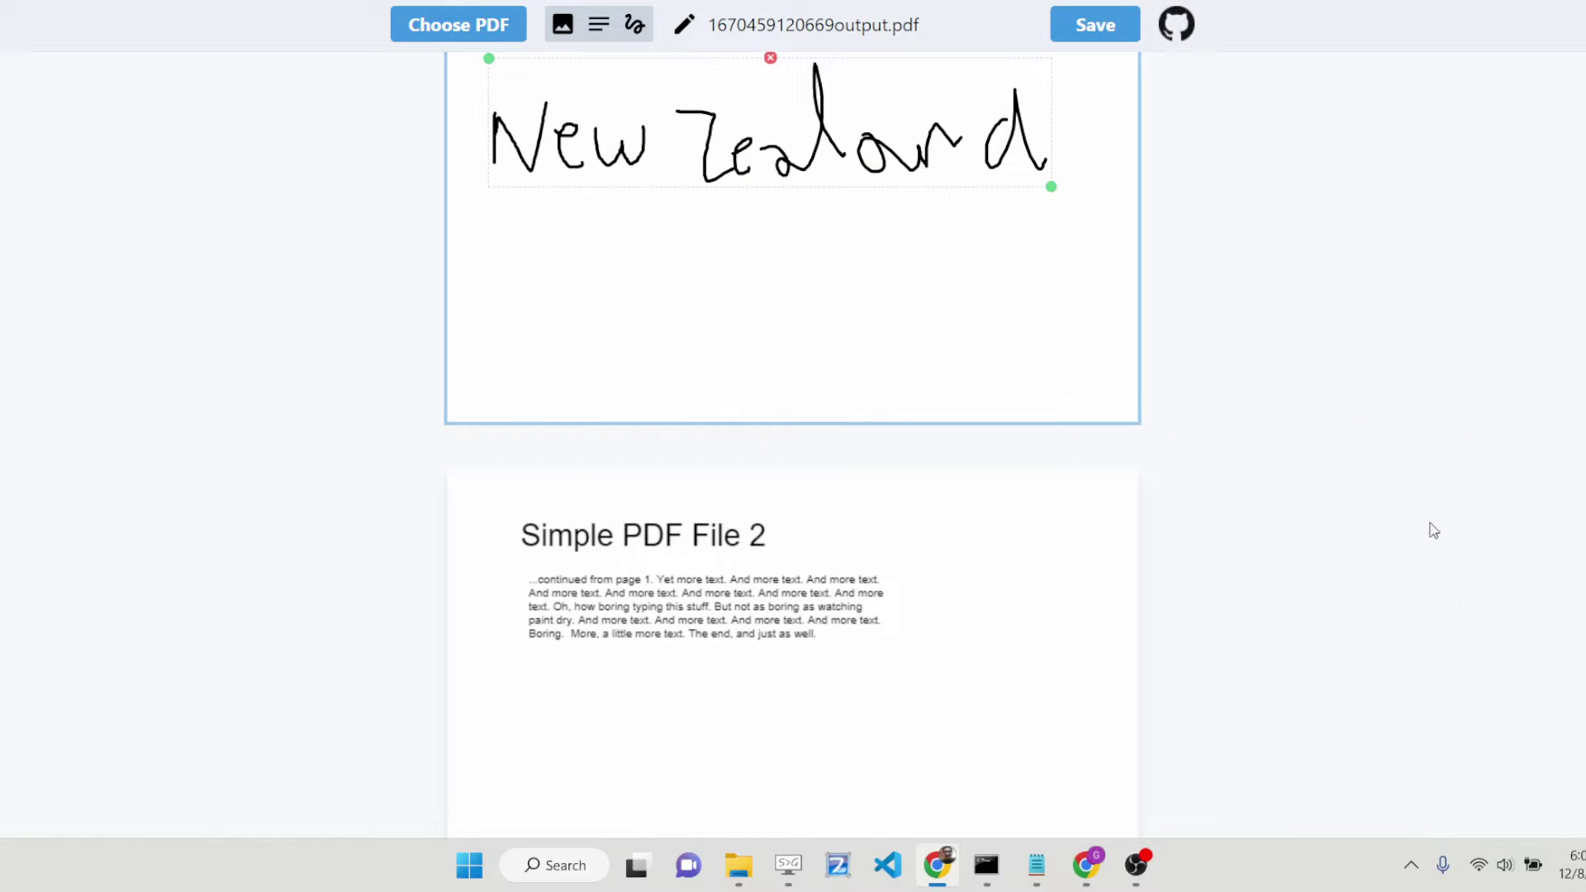
mouse_move(890, 567)
left_mouse_down()
mouse_move(834, 413)
mouse_move(808, 266)
mouse_move(761, 743)
mouse_move(777, 252)
left_mouse_up()
scroll(1217, 450, "up", 4)
left_click_drag(866, 484, 885, 297)
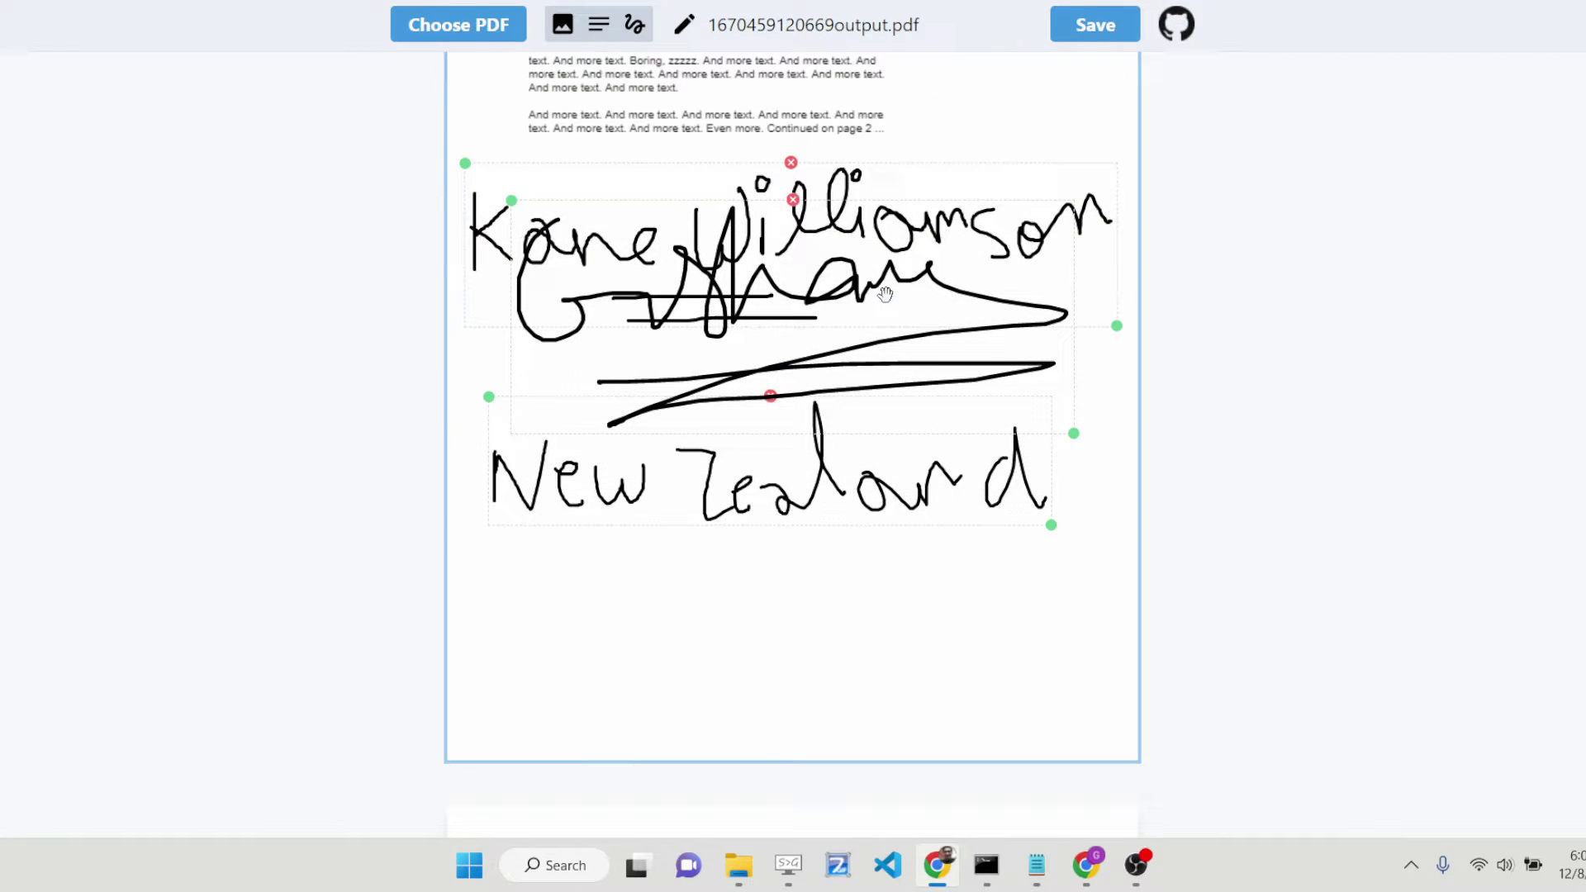
Shrink and delete the third signature, then delete the New Zealand signature
left_click(795, 207)
left_click_drag(794, 207, 752, 609)
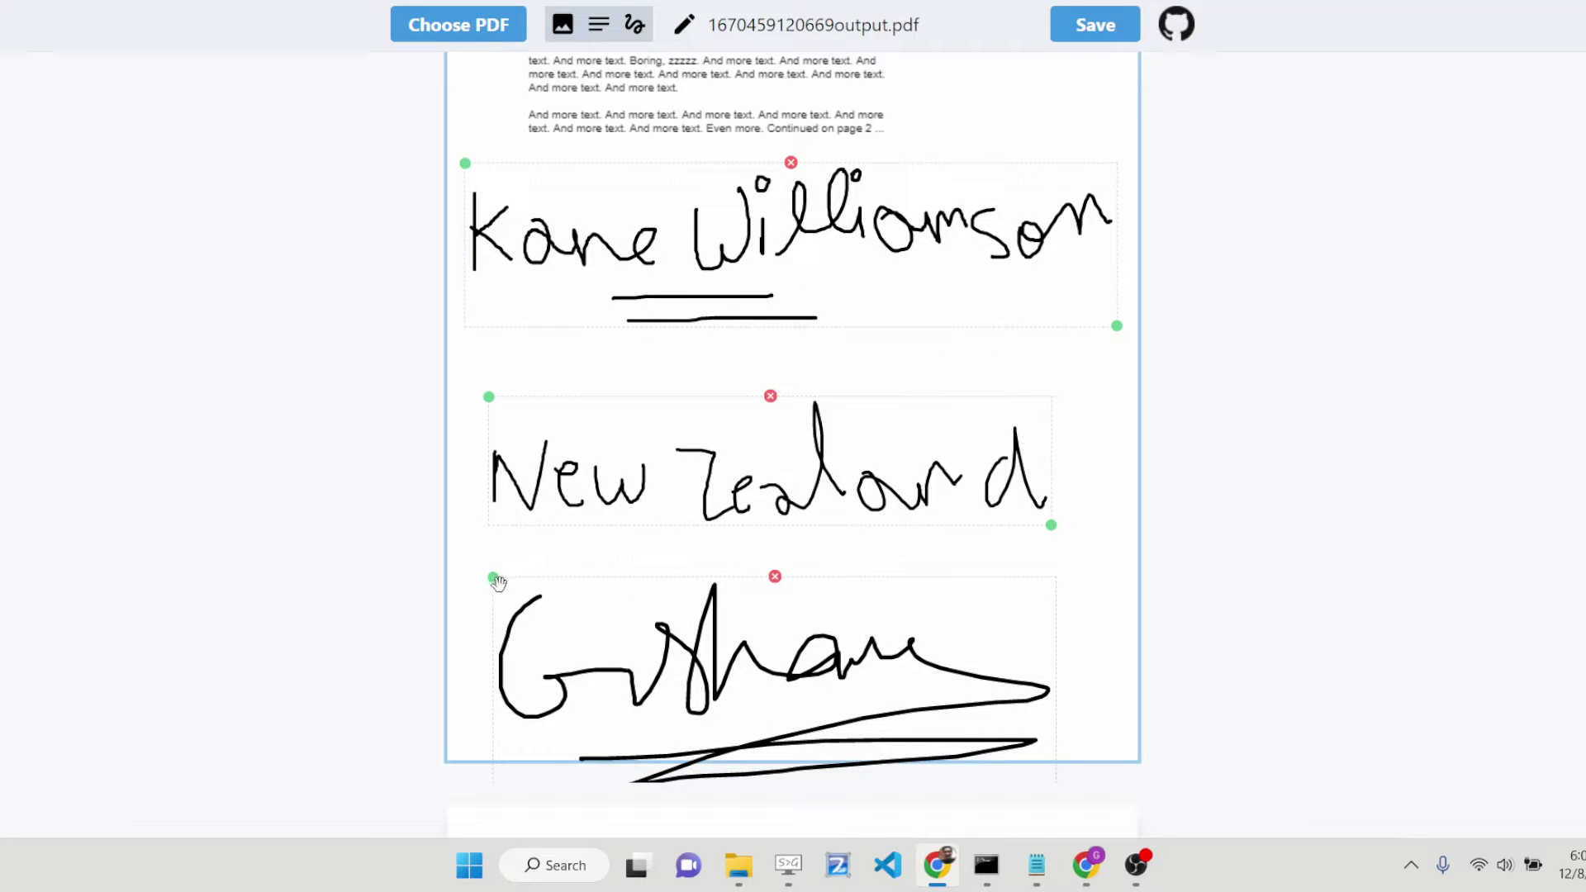
mouse_move(493, 582)
left_mouse_down()
mouse_move(522, 501)
mouse_move(518, 442)
mouse_move(803, 671)
mouse_move(894, 700)
left_mouse_up()
left_click_drag(979, 615, 946, 622)
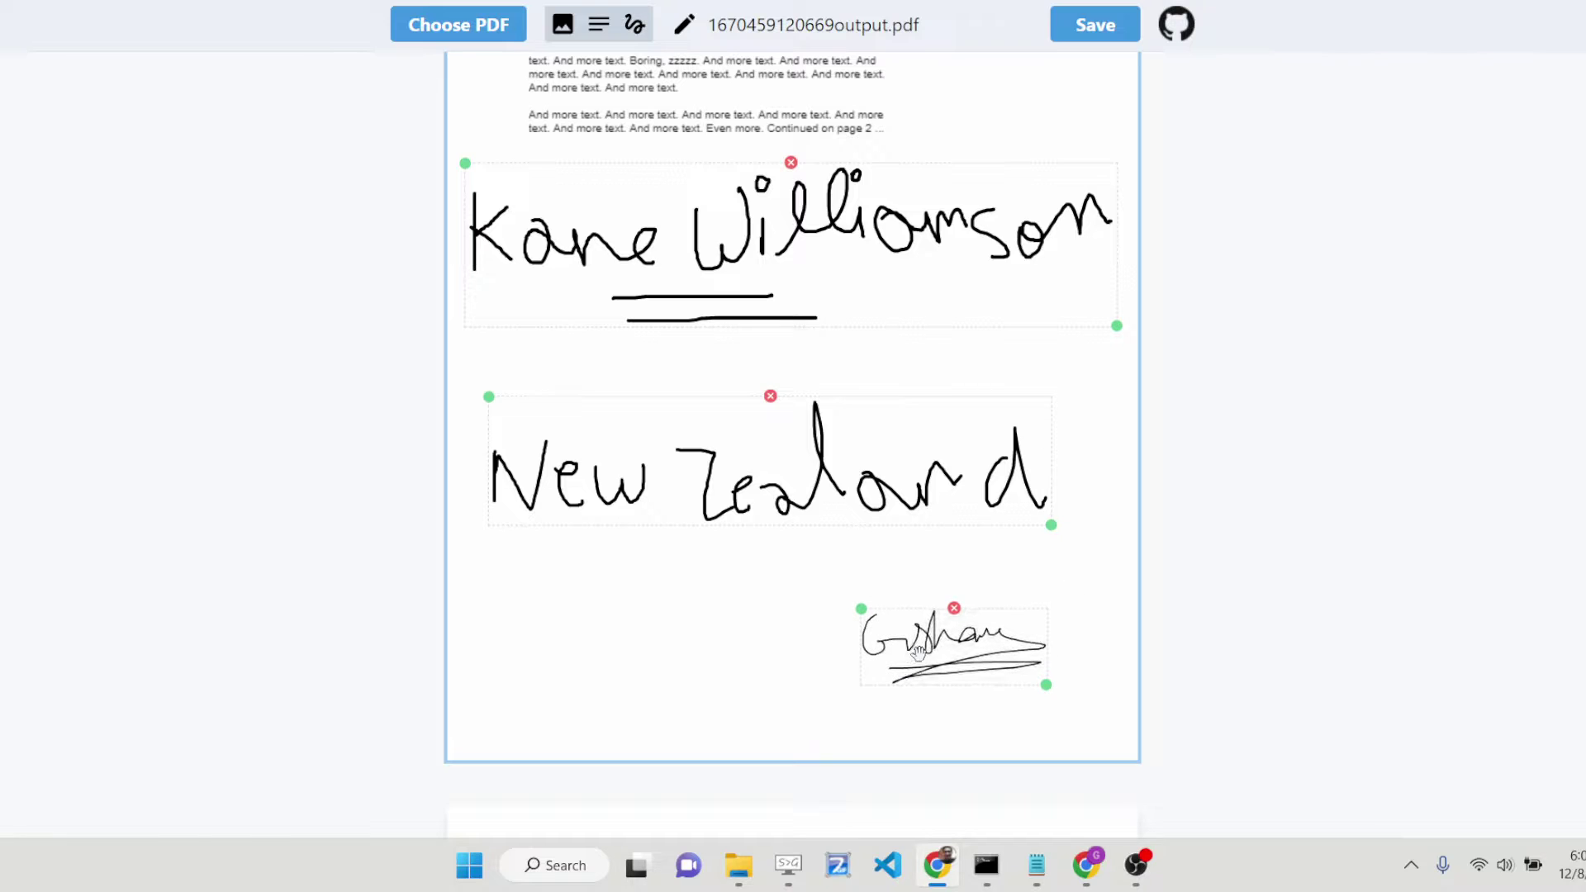
left_click(955, 609)
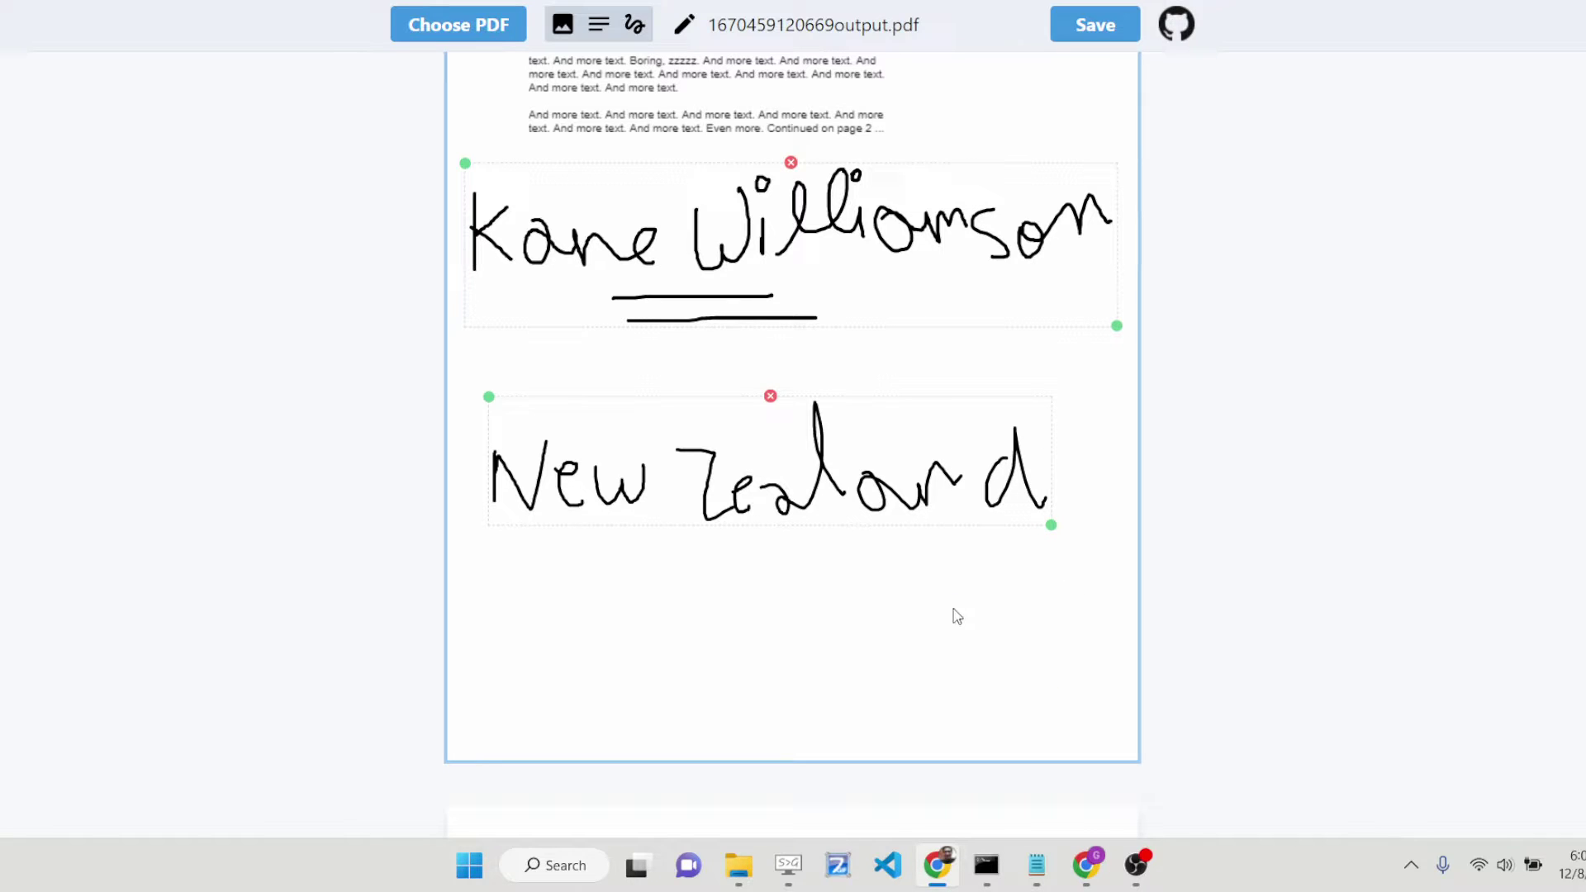
left_click(769, 396)
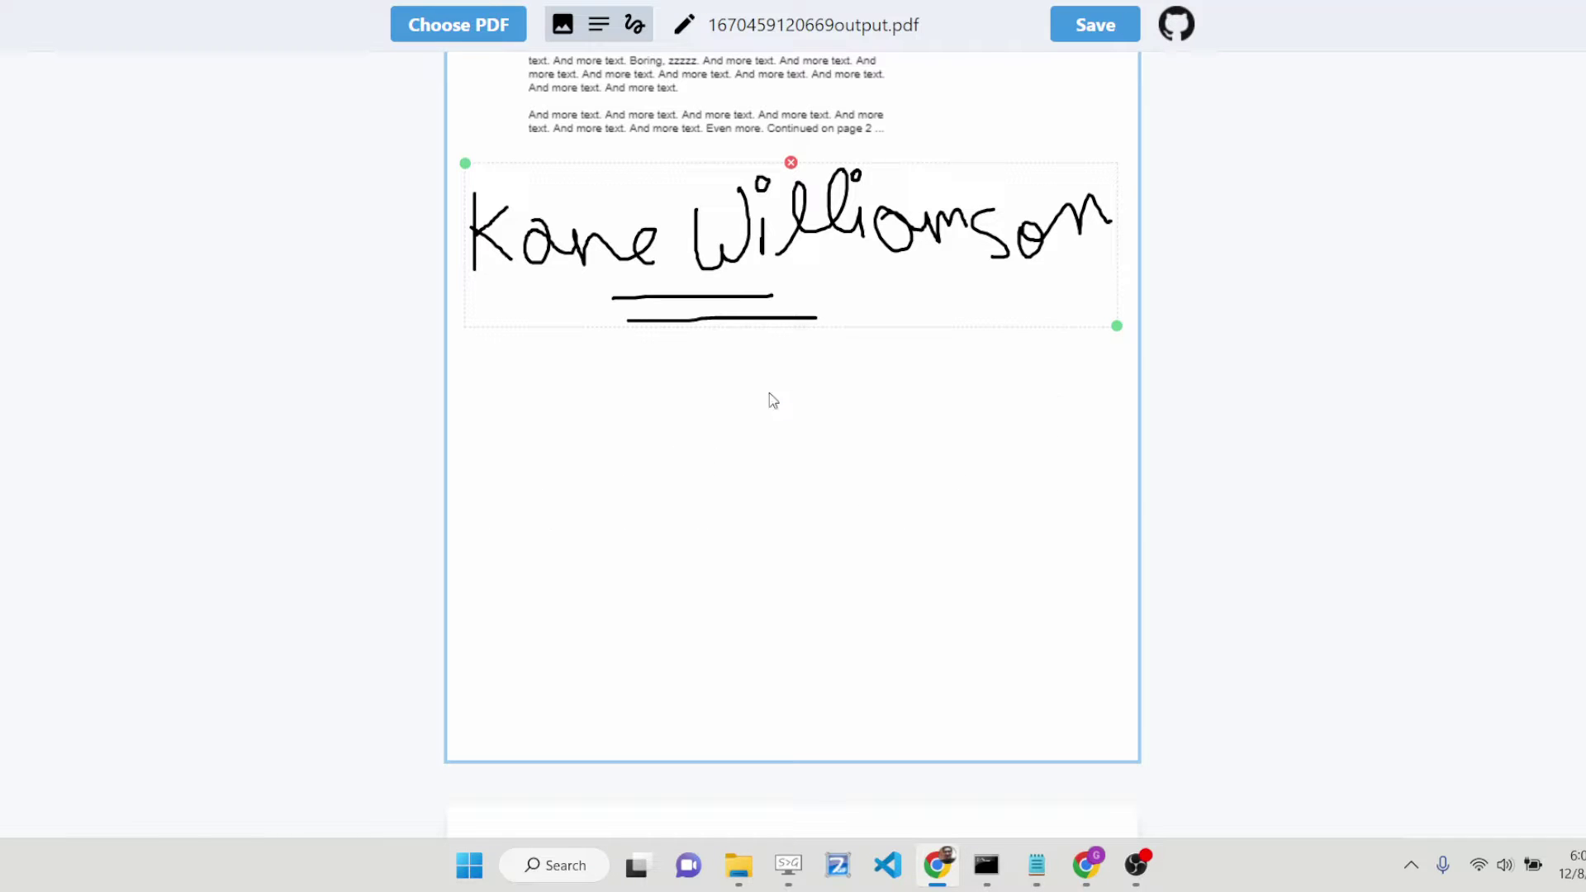
Shrink the name signature and move it to page 1's bottom-left corner
mouse_move(753, 216)
left_mouse_down()
mouse_move(735, 445)
mouse_move(769, 575)
mouse_move(751, 622)
left_mouse_up()
mouse_move(1128, 736)
left_mouse_down()
mouse_move(637, 621)
mouse_move(691, 642)
left_mouse_up()
left_click_drag(660, 618, 651, 737)
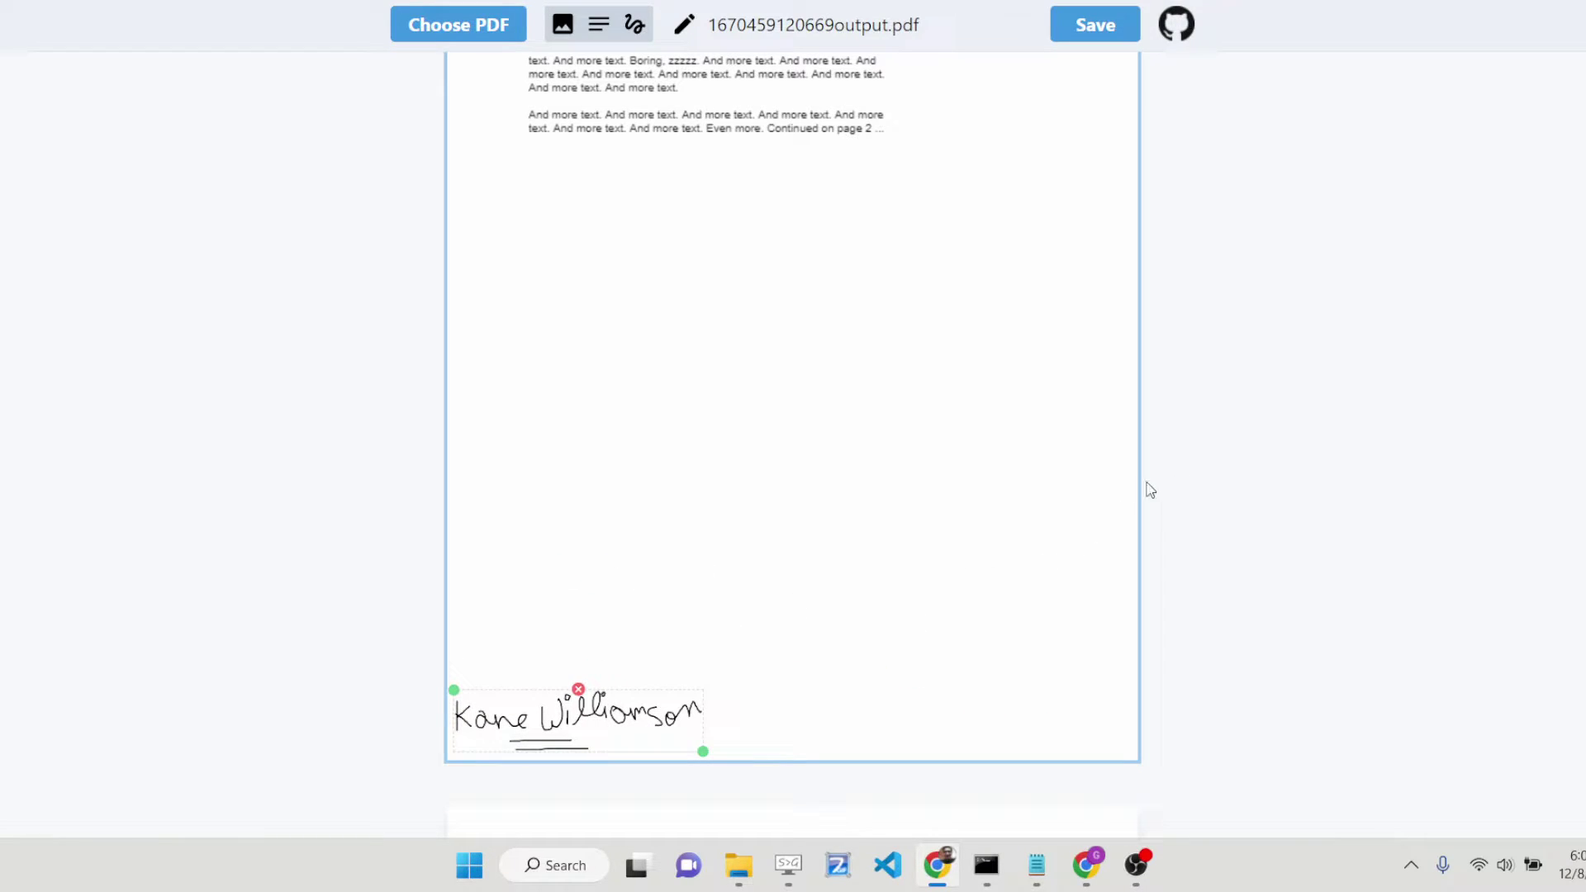
scroll(1008, 509, "up", 3)
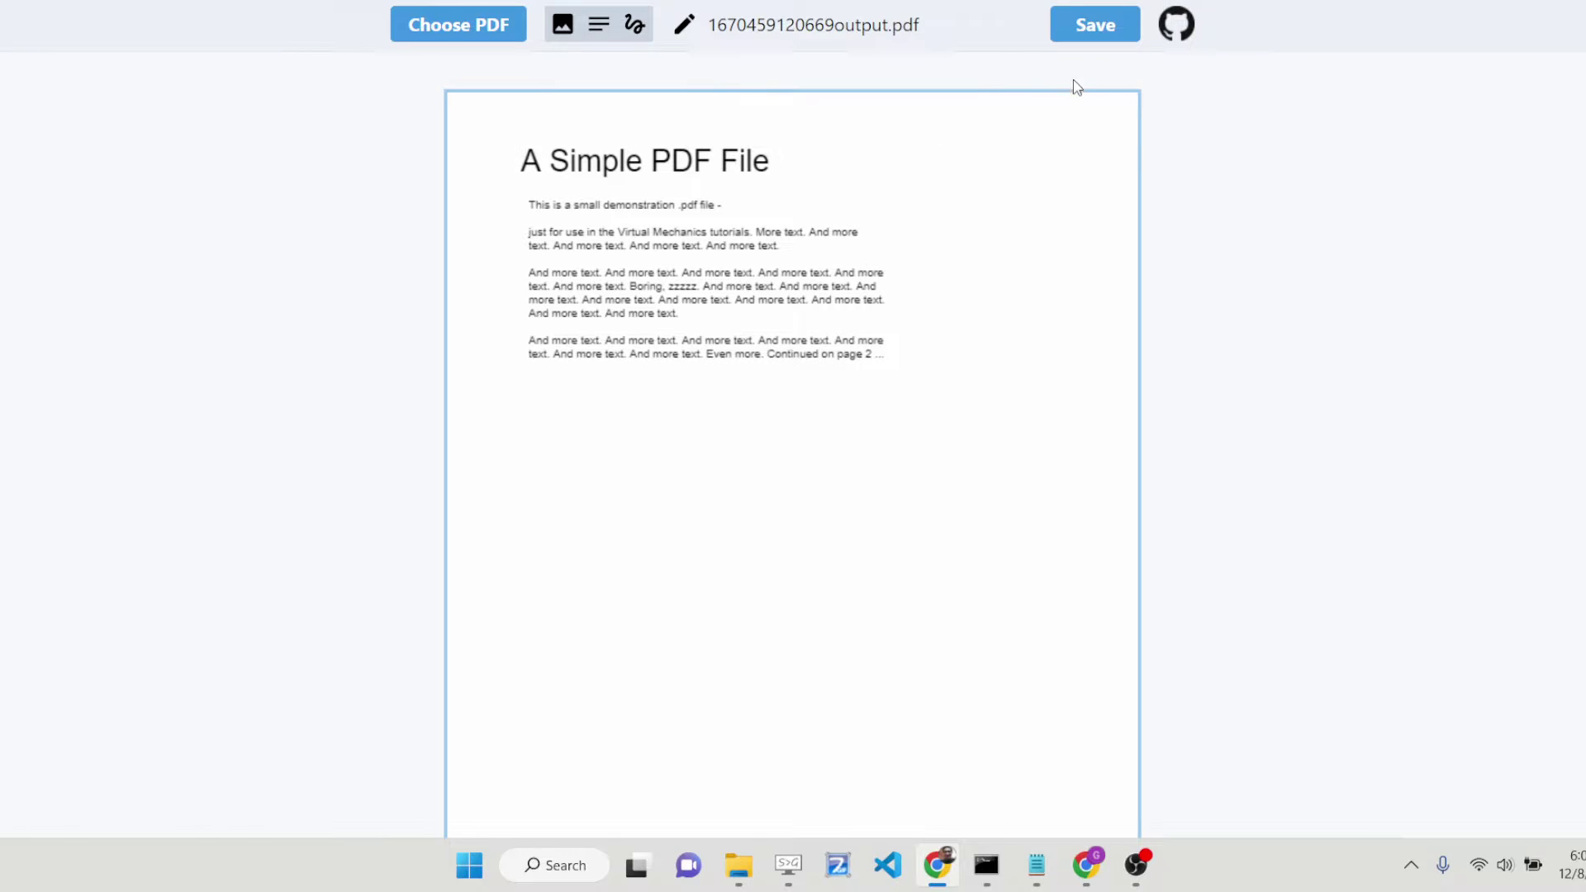
left_click(1096, 28)
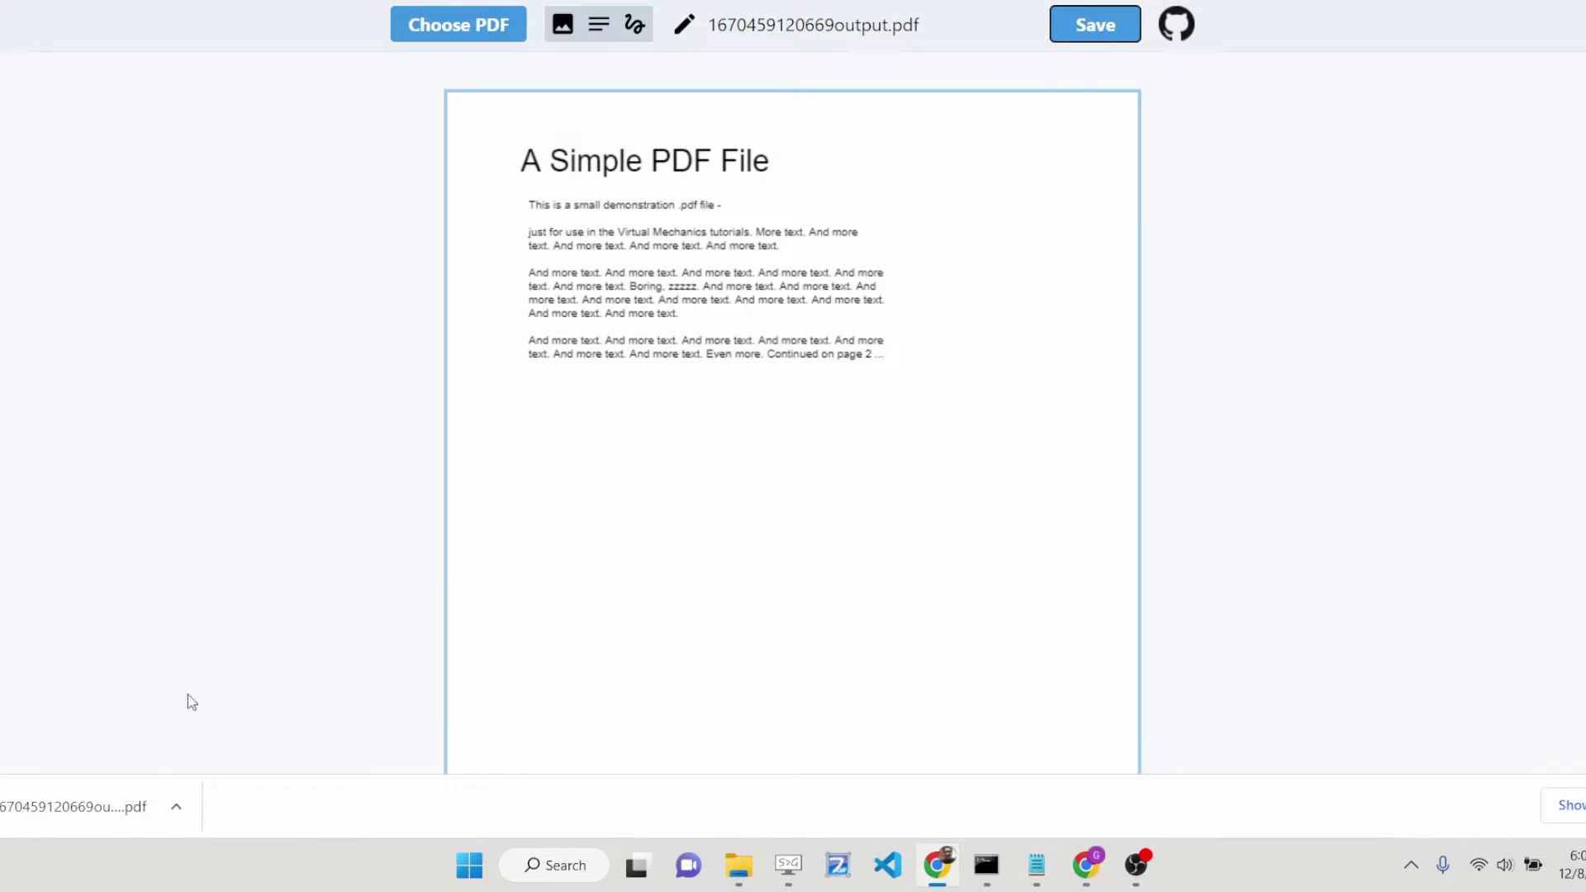
left_click(89, 808)
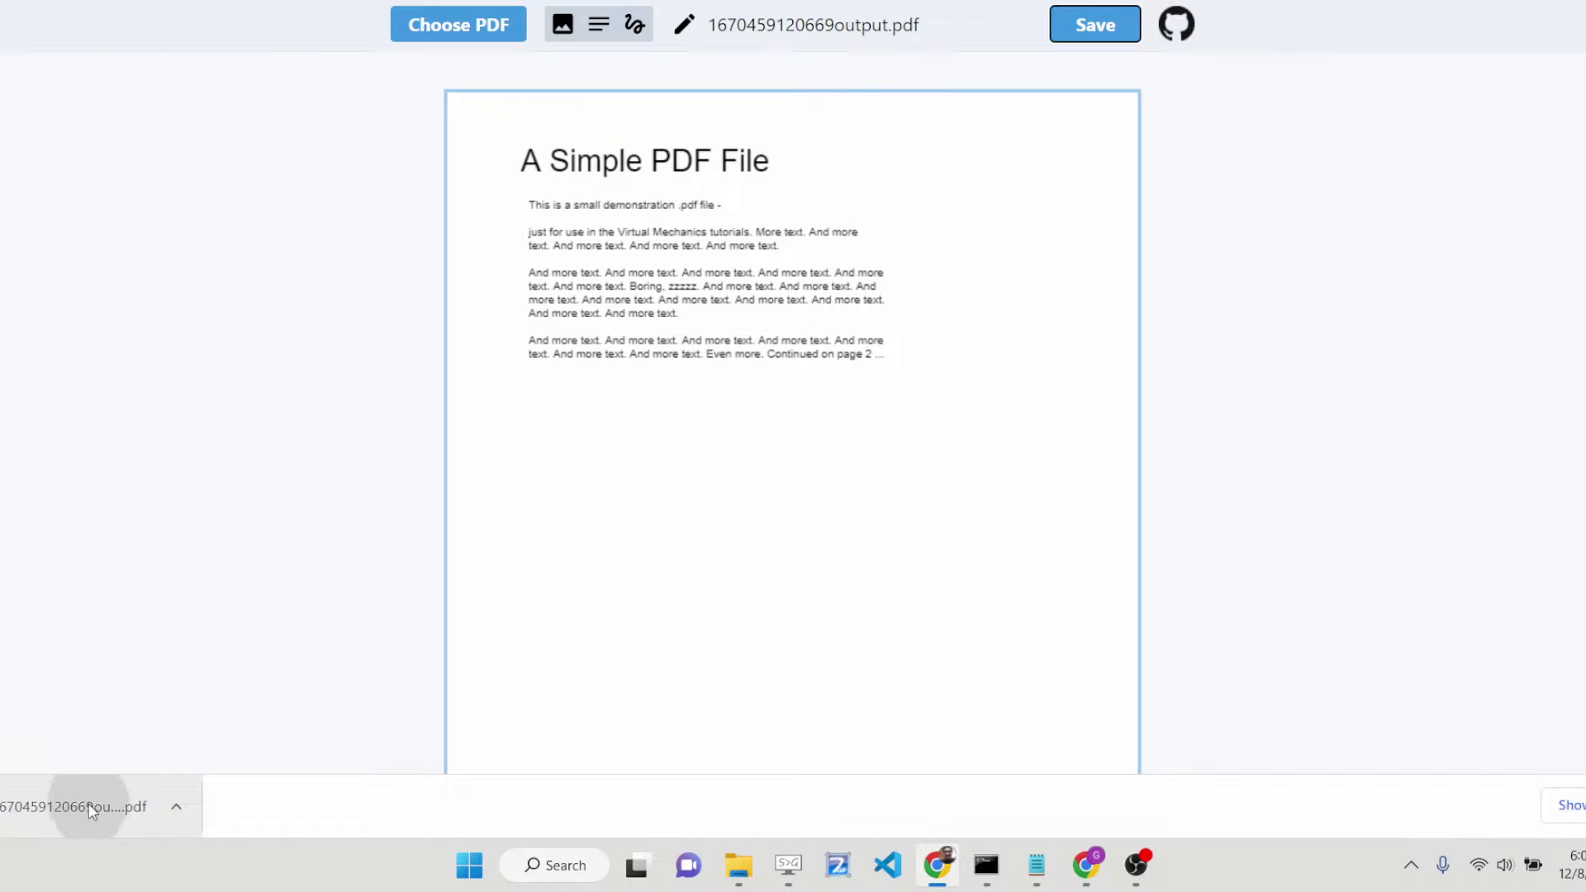
Scroll through the saved four-page copy to check the signature, then close it with Ctrl+W
scroll(957, 248, "down", 10)
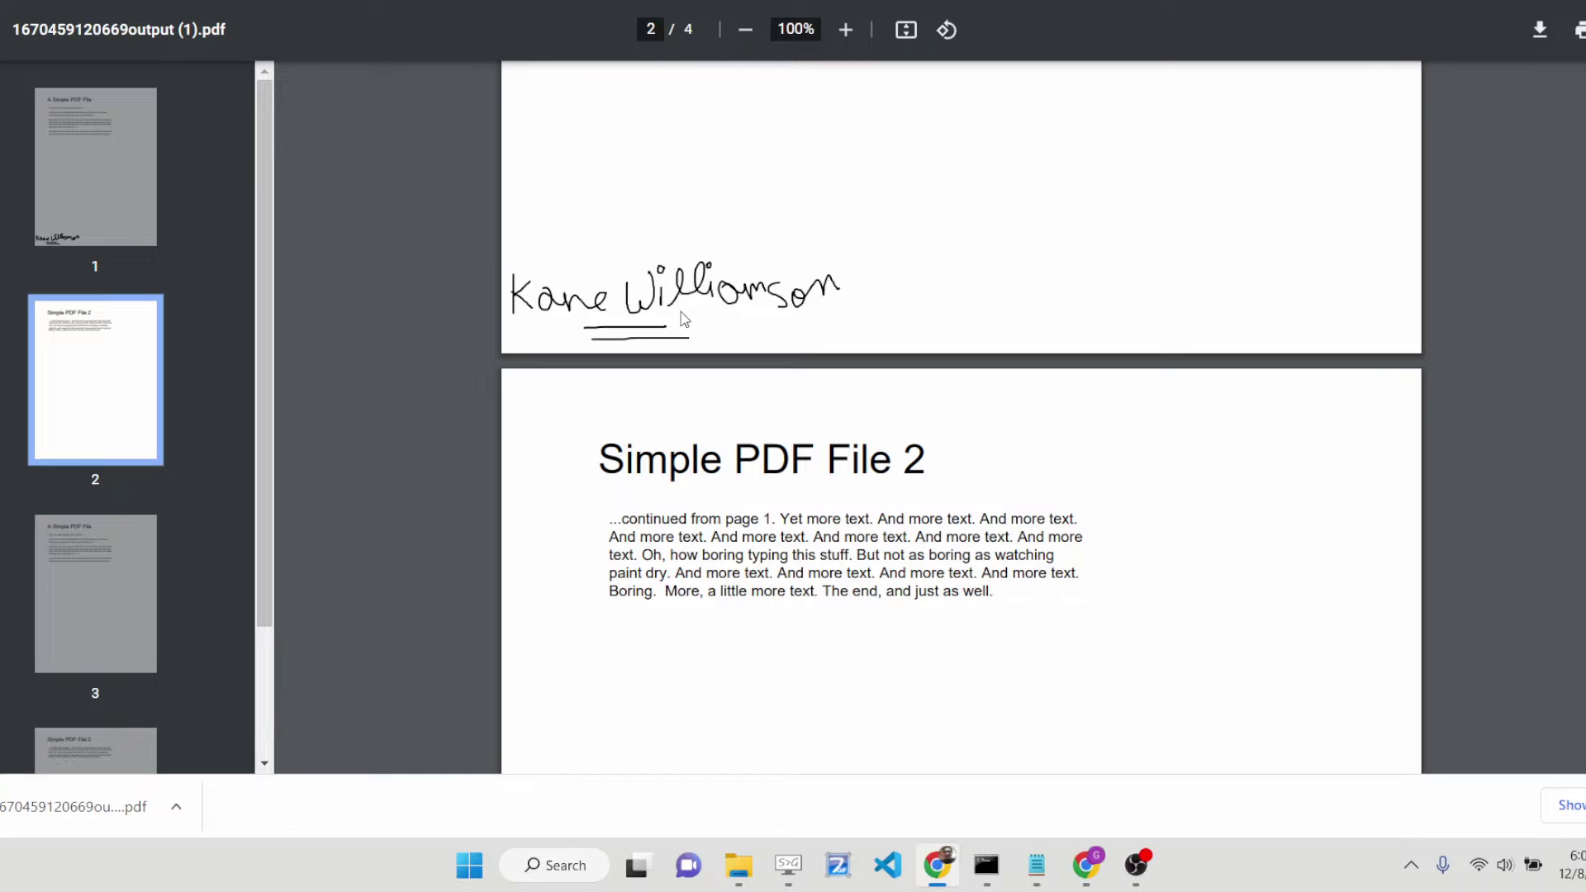
scroll(681, 311, "down", 15)
scroll(681, 311, "up", 12)
scroll(681, 313, "up", 10)
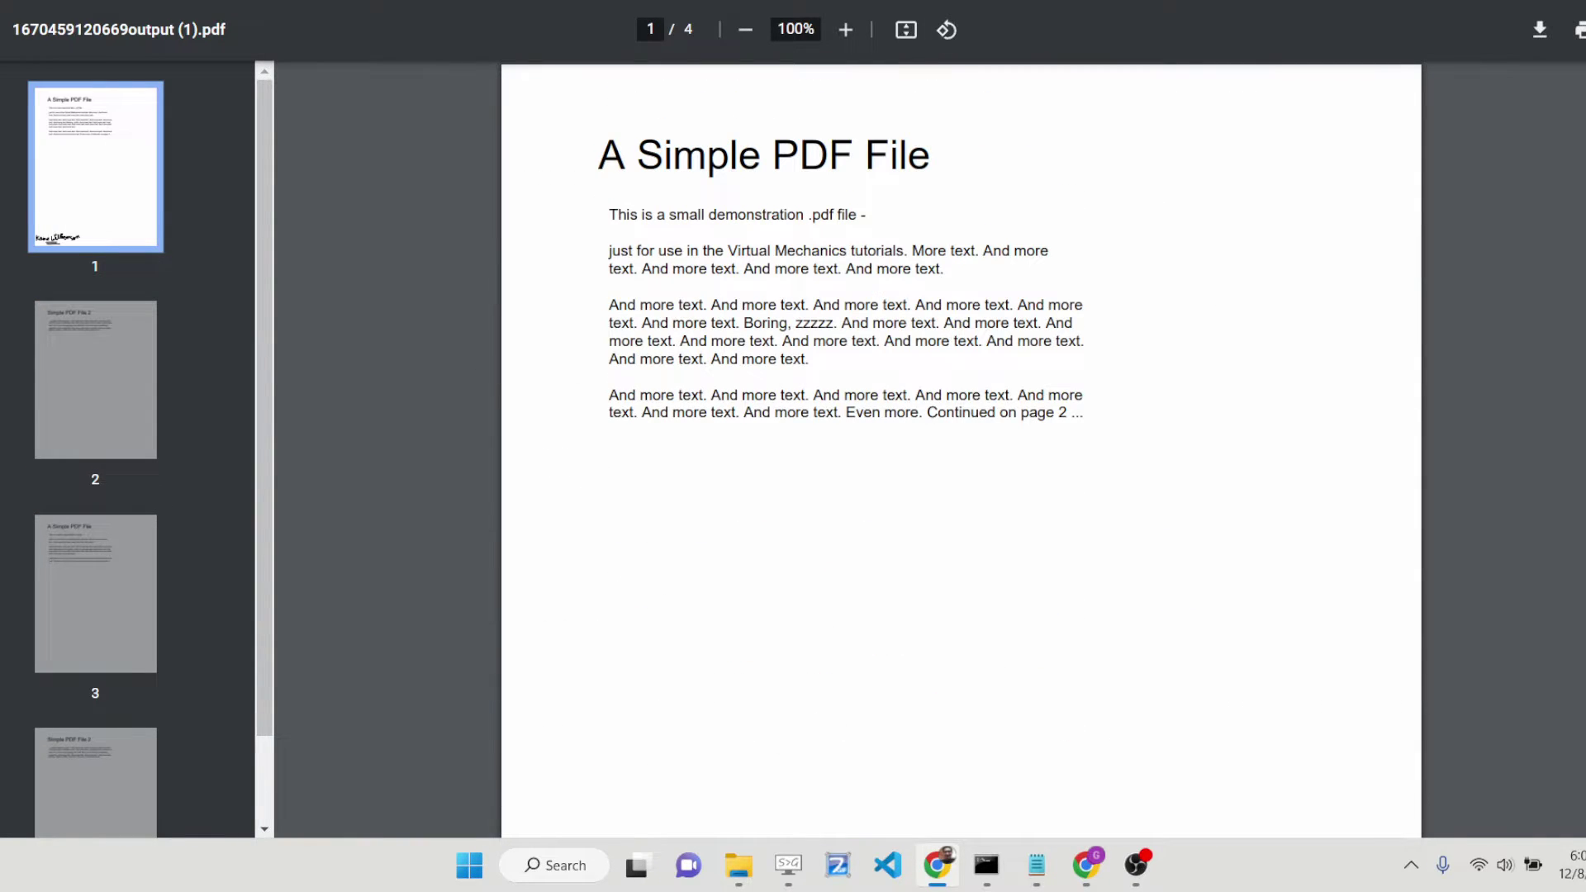
key("ctrl+w")
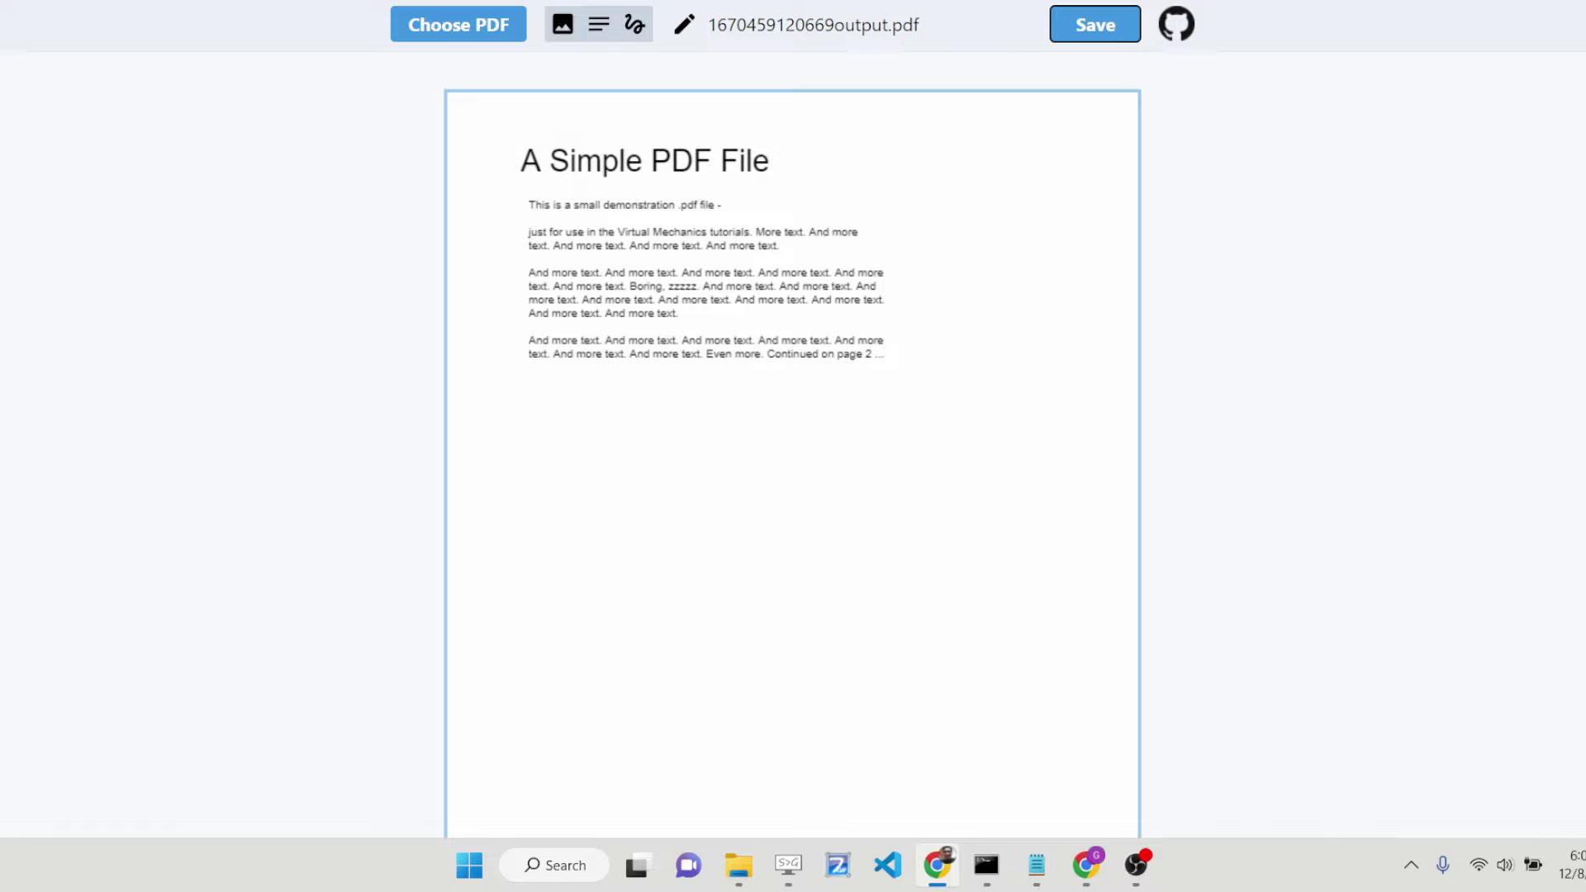
Add a New Text Field and move it below the paragraphs on page 1
left_click(599, 26)
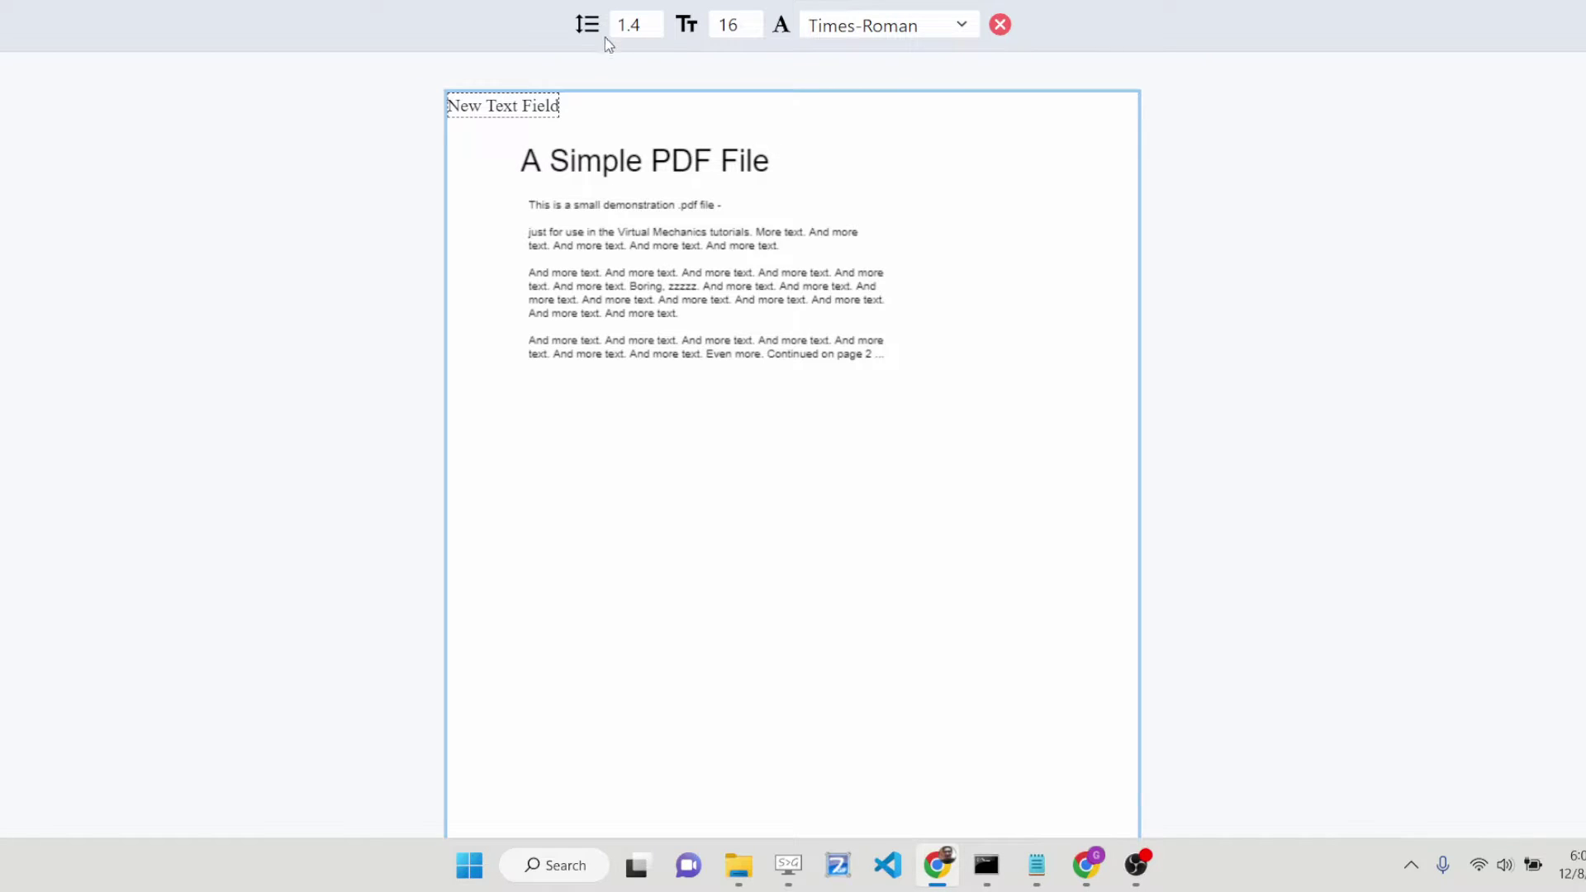
left_click(567, 124)
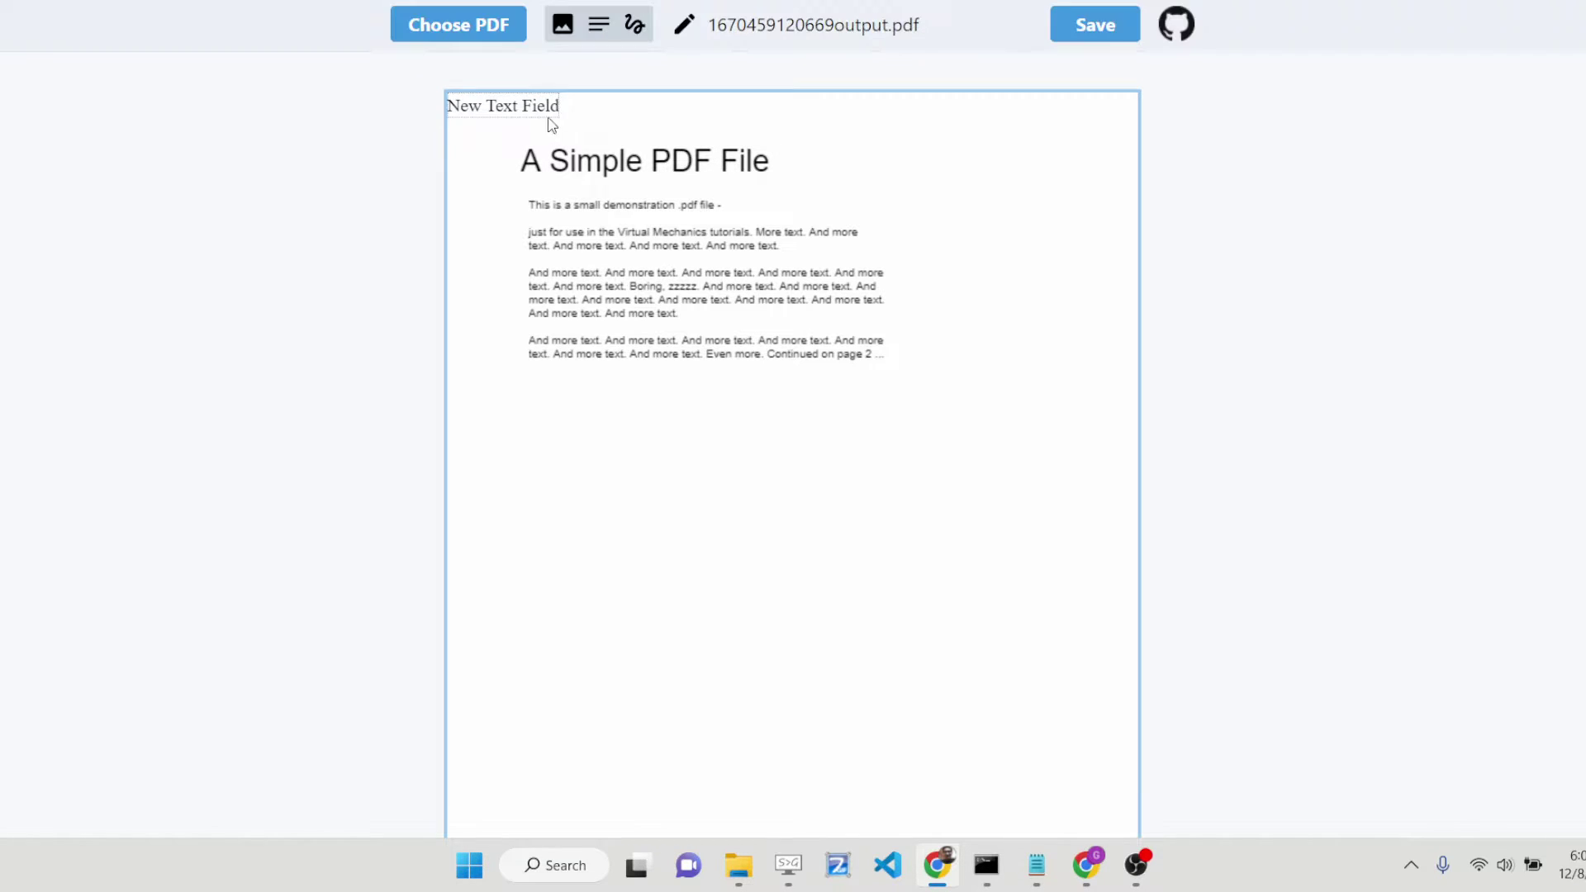
double_click(535, 107)
left_click(609, 168)
left_click(513, 100)
left_click_drag(489, 107, 547, 141)
left_click(644, 254)
left_click(483, 108)
left_click(493, 127)
left_click(493, 109)
left_click_drag(492, 110, 710, 512)
left_click(710, 513)
left_click(753, 525)
left_click(784, 532)
left_click(756, 508)
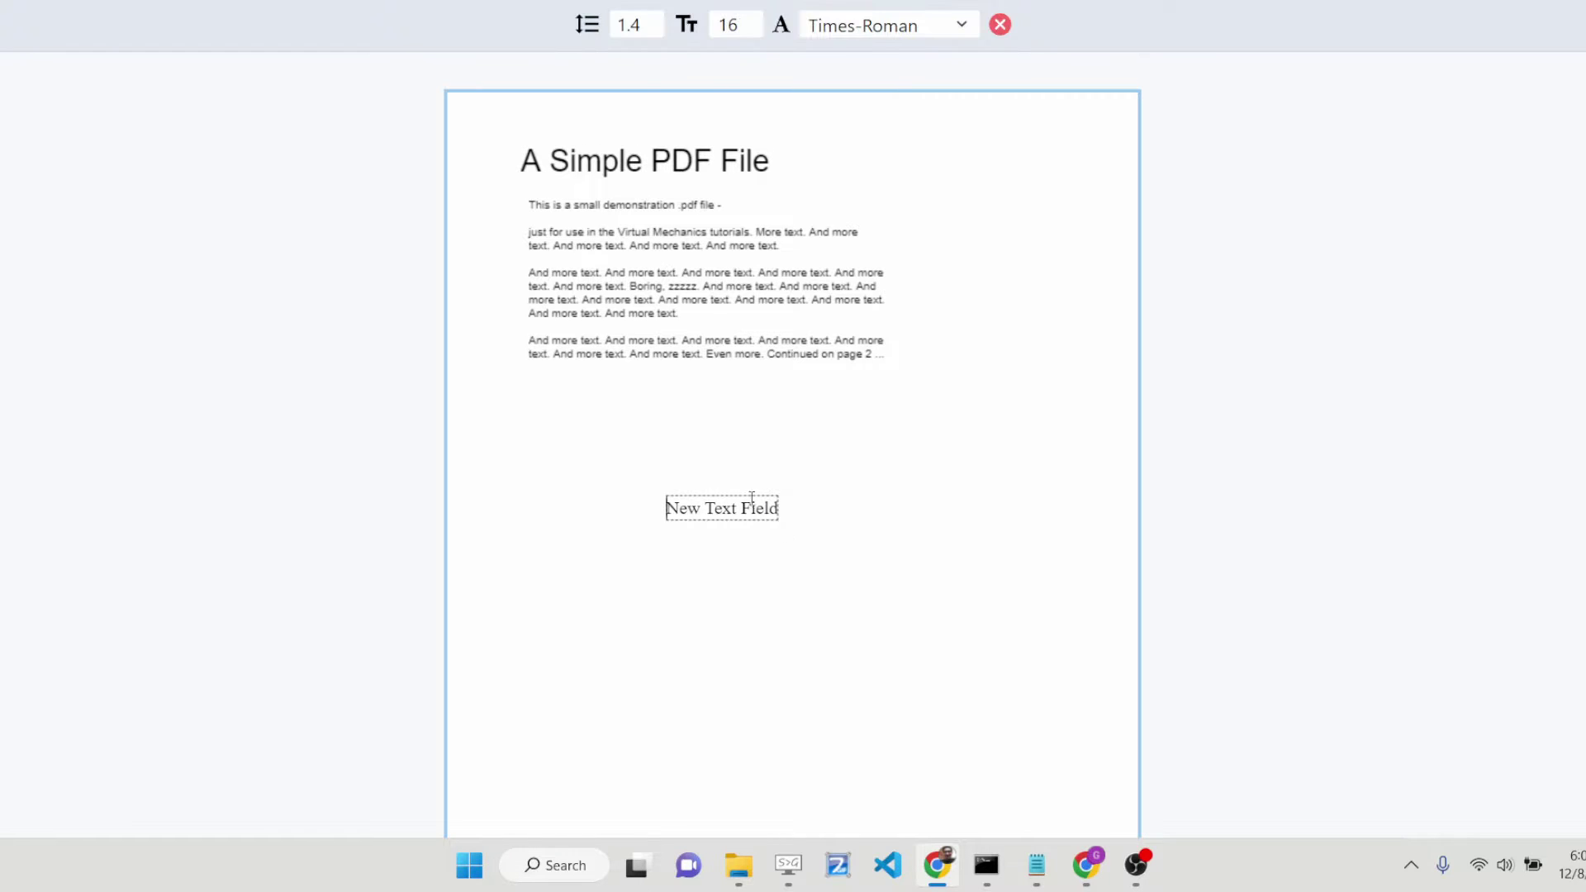
Set the text field's line height to 2.4 and font size to 44
left_click(654, 20)
left_click(654, 20)
left_click(655, 20)
left_click(654, 20)
left_click(654, 20)
left_click(654, 20)
left_click(751, 18)
left_click(752, 18)
left_click(751, 19)
left_click(752, 18)
left_click(751, 18)
left_click(752, 18)
left_click(752, 18)
left_click(752, 19)
left_click(751, 18)
left_click(752, 18)
left_click(752, 19)
left_click(752, 19)
left_click(752, 18)
left_click(752, 18)
left_click(752, 18)
left_click(751, 18)
left_click(753, 18)
left_click(753, 18)
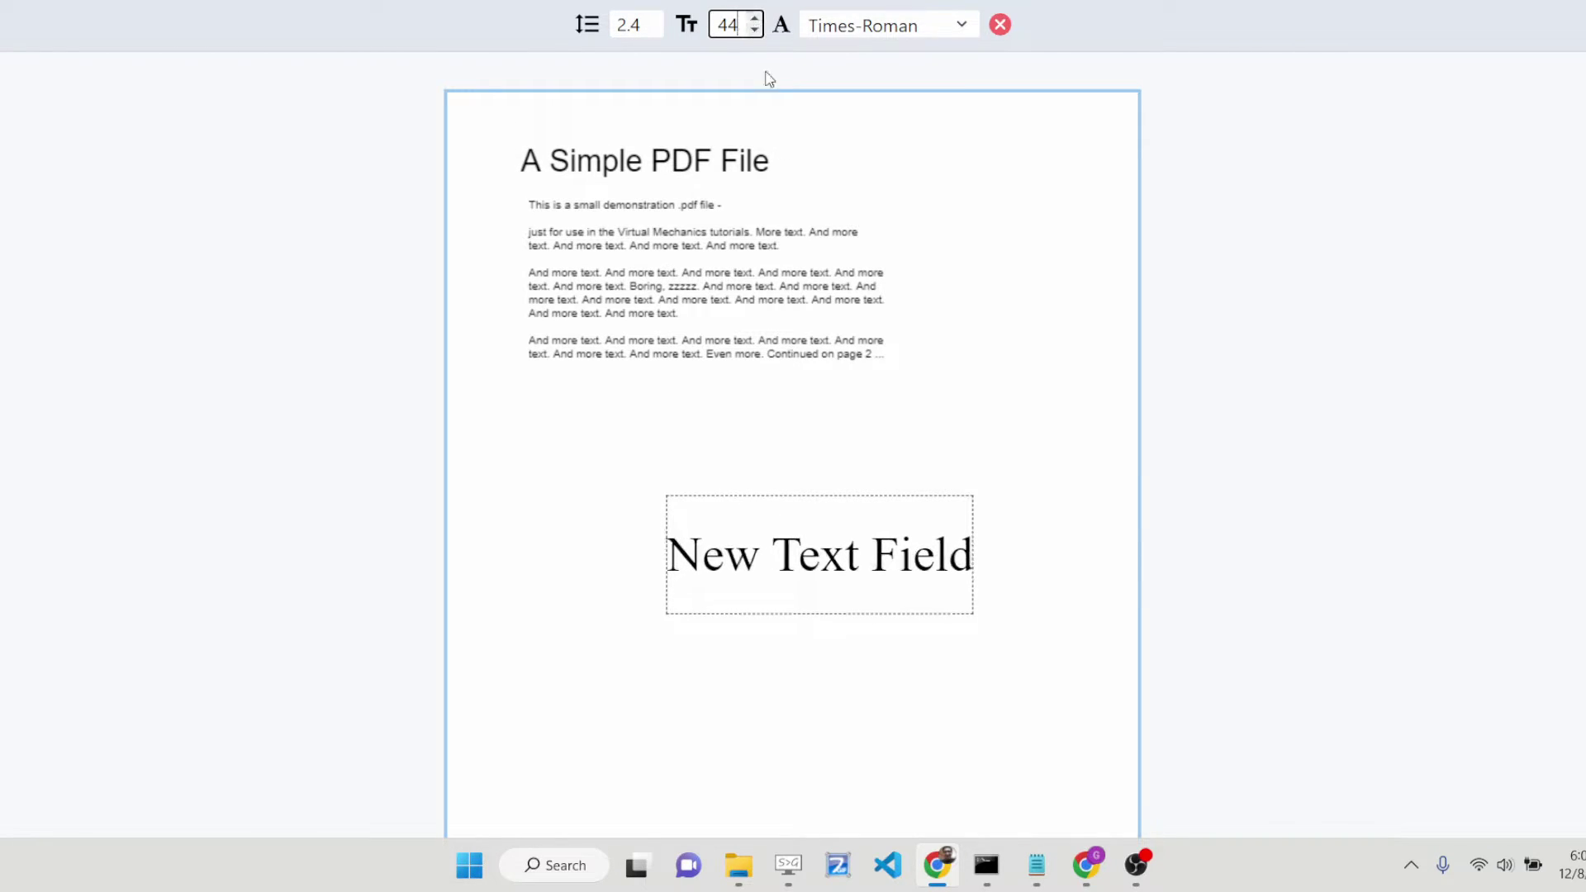
Replace the placeholder text with the signer's name
triple_click(812, 544)
triple_click(813, 544)
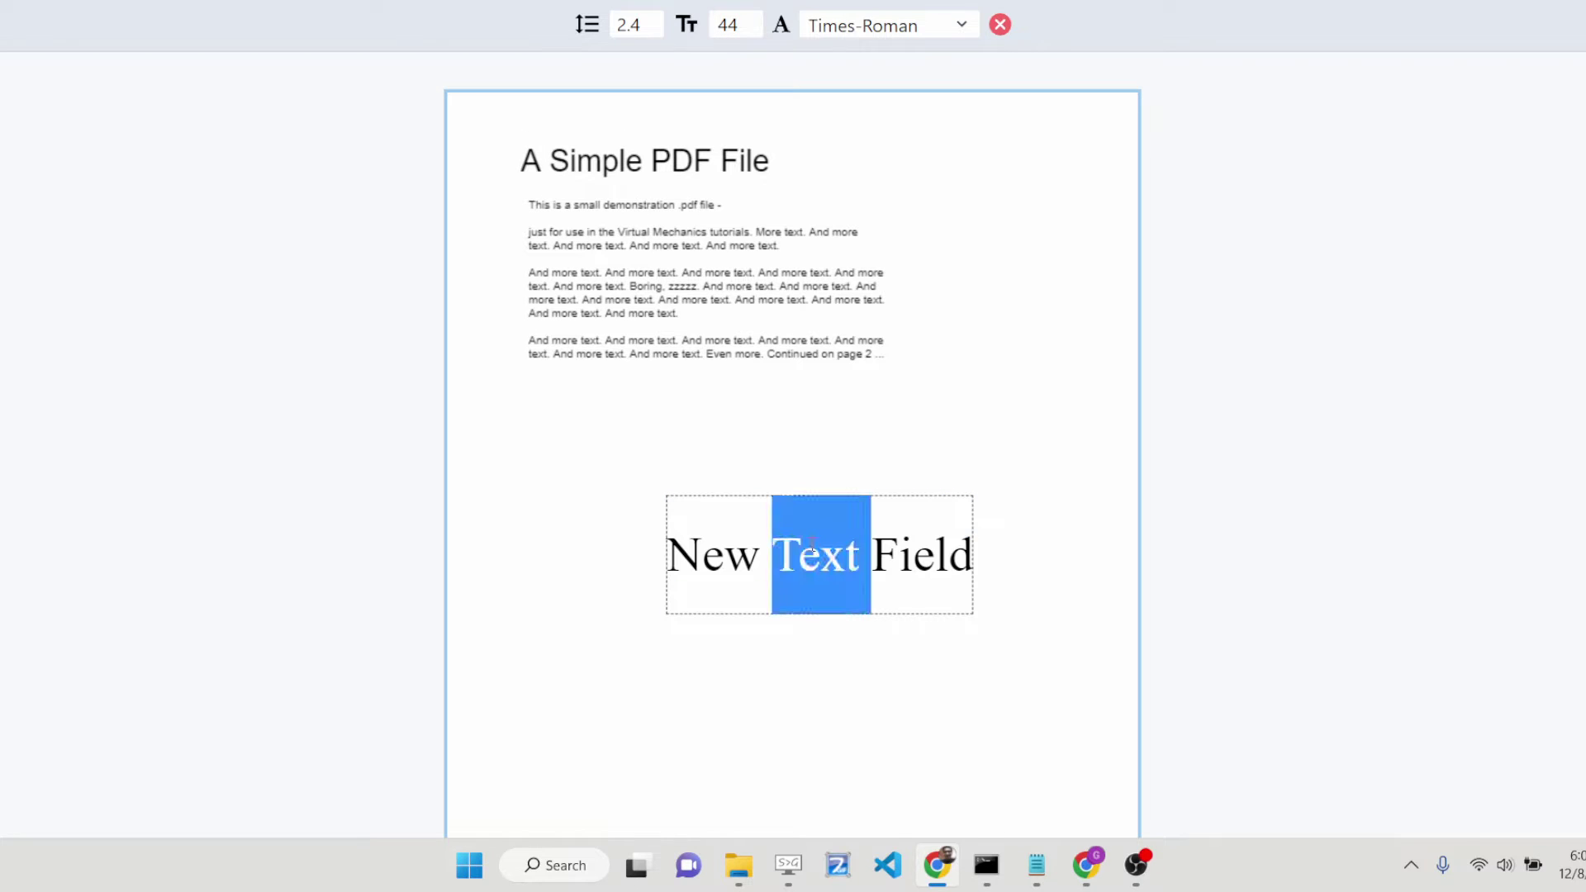
left_click(876, 552)
left_click_drag(972, 557, 856, 580)
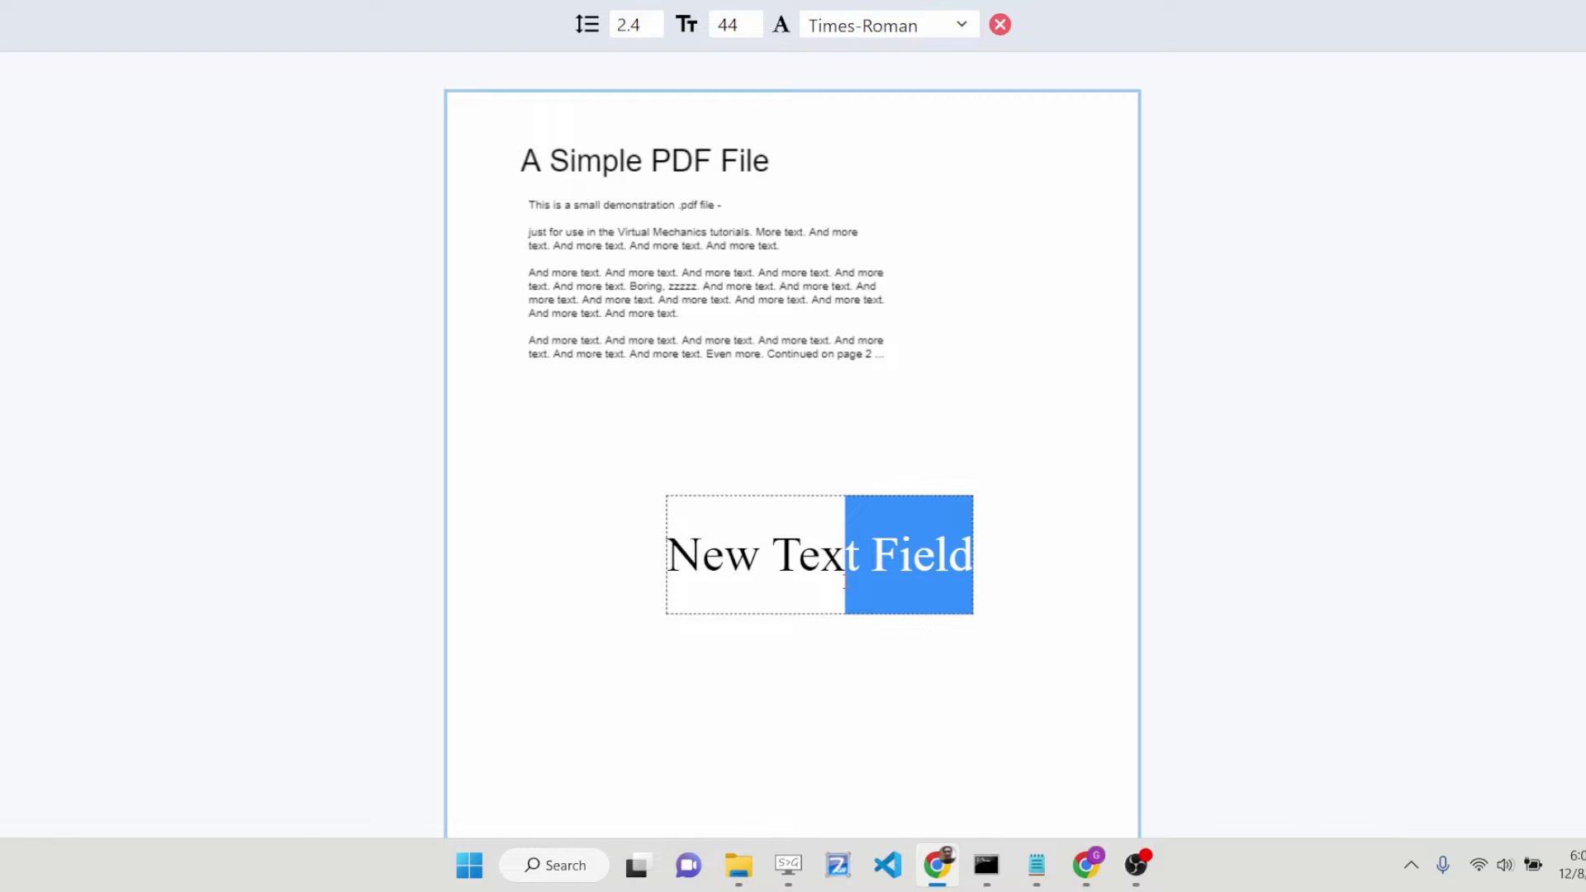
key("BackSpace")
key("BackSpace")
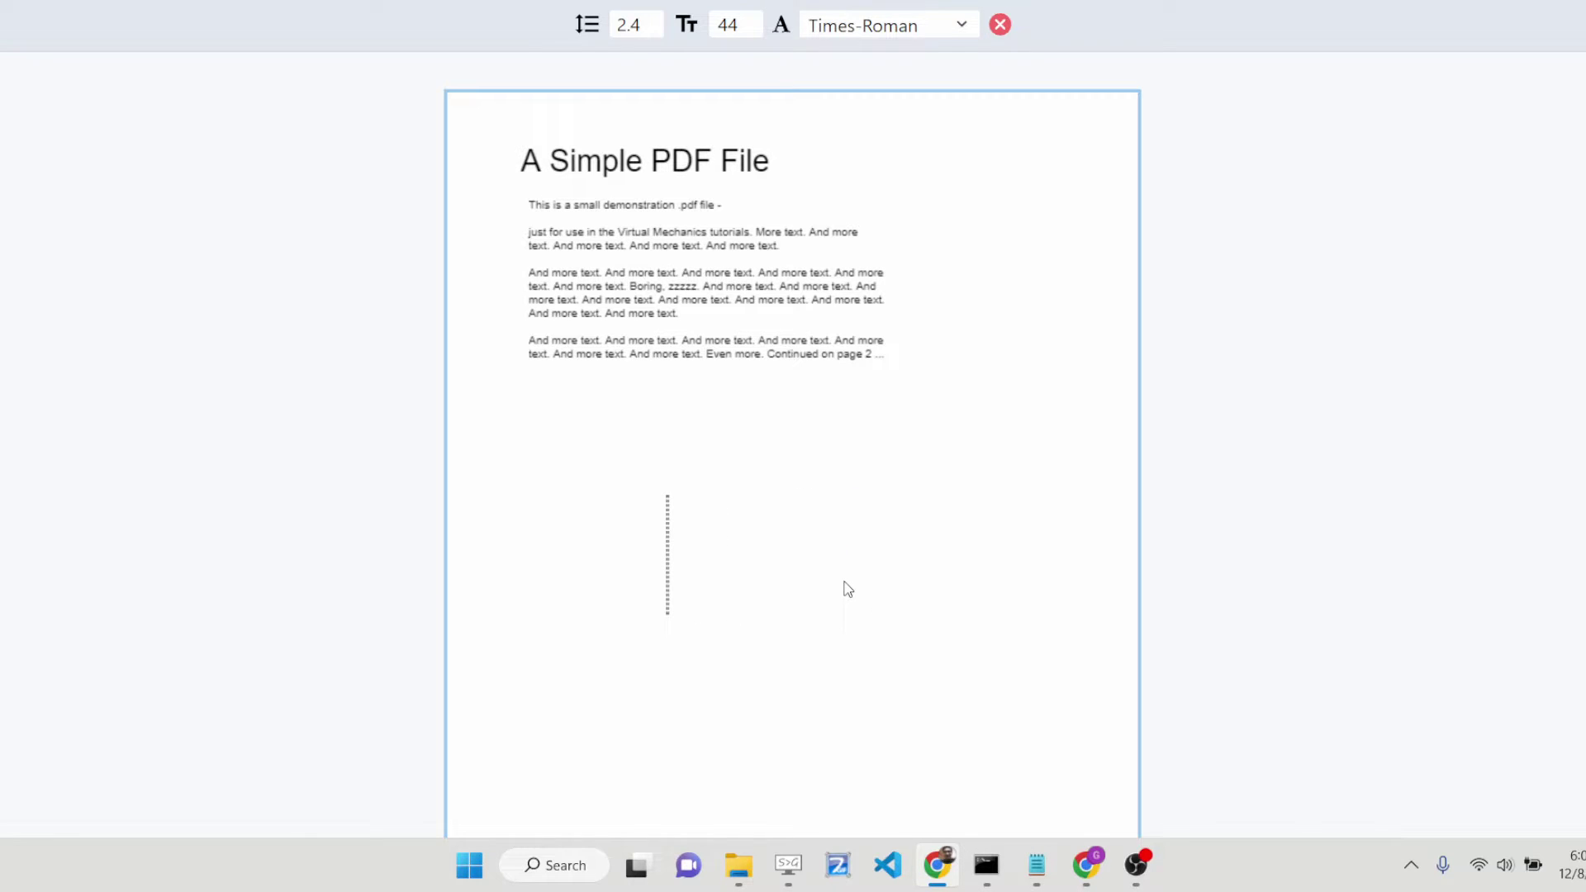
type("liams")
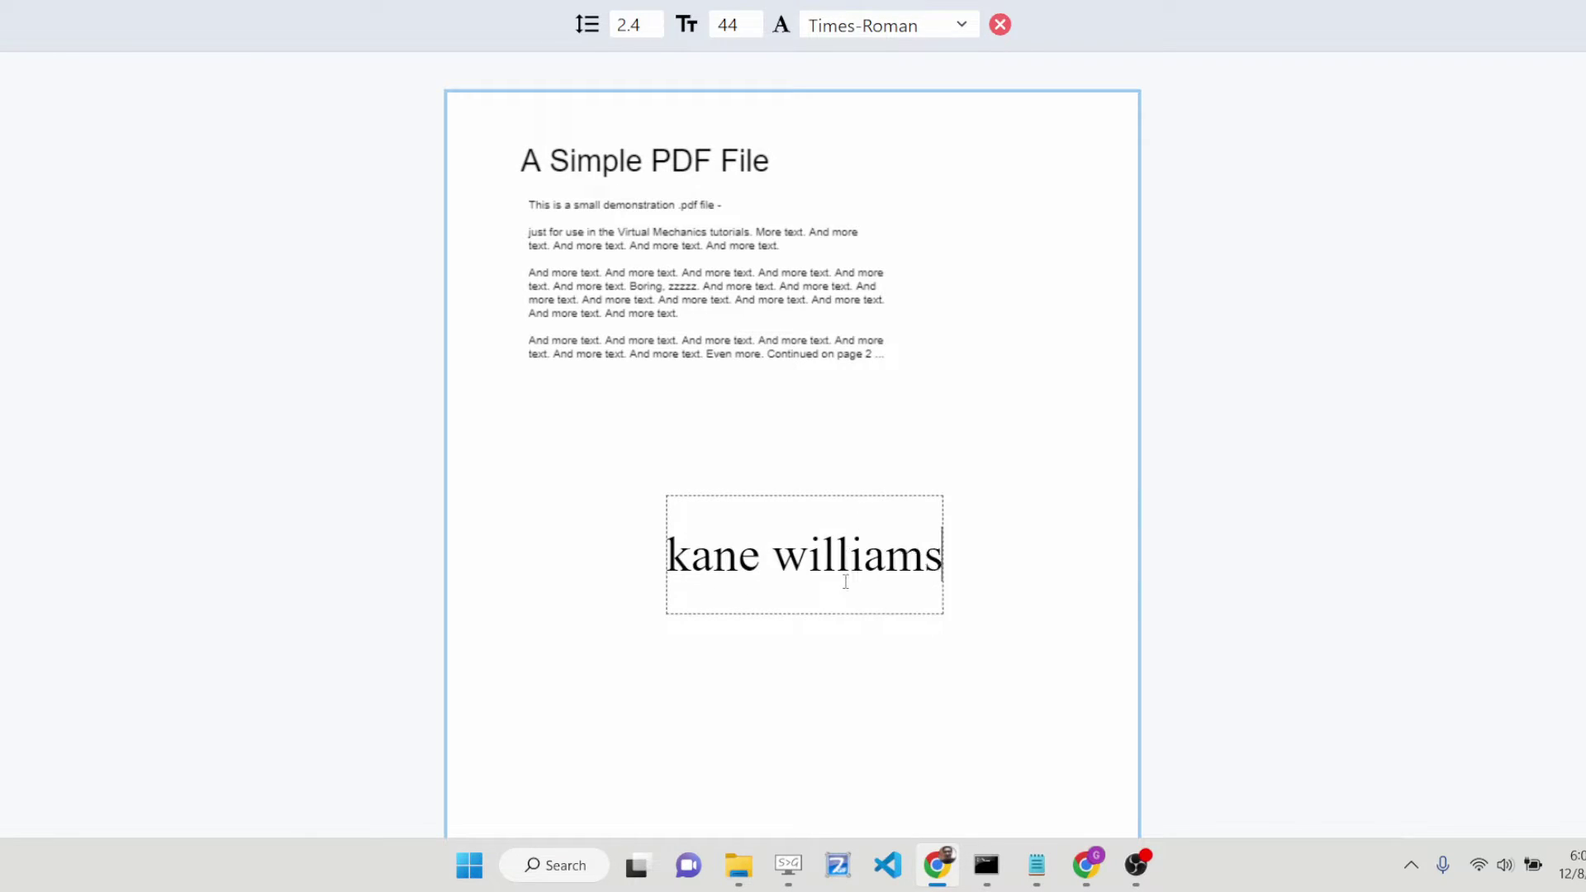
Try Helvetica, Courier and 標楷體 fonts, then settle on Times-Roman
left_click(912, 33)
left_click(884, 72)
left_click(908, 18)
left_click(891, 52)
left_click(909, 24)
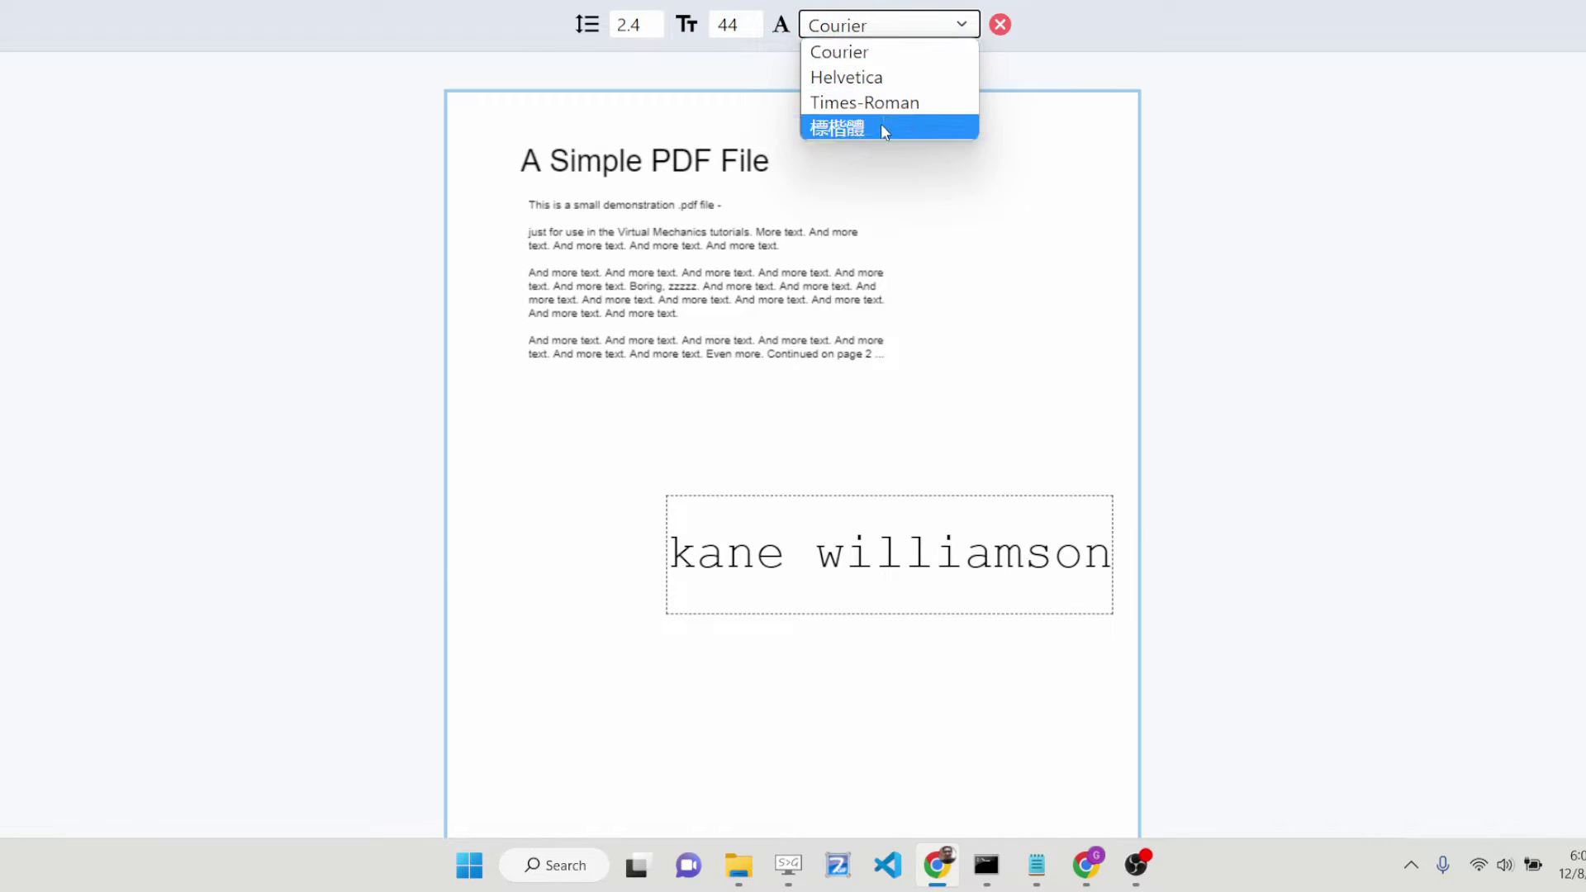
left_click(884, 129)
left_click(896, 24)
left_click(882, 74)
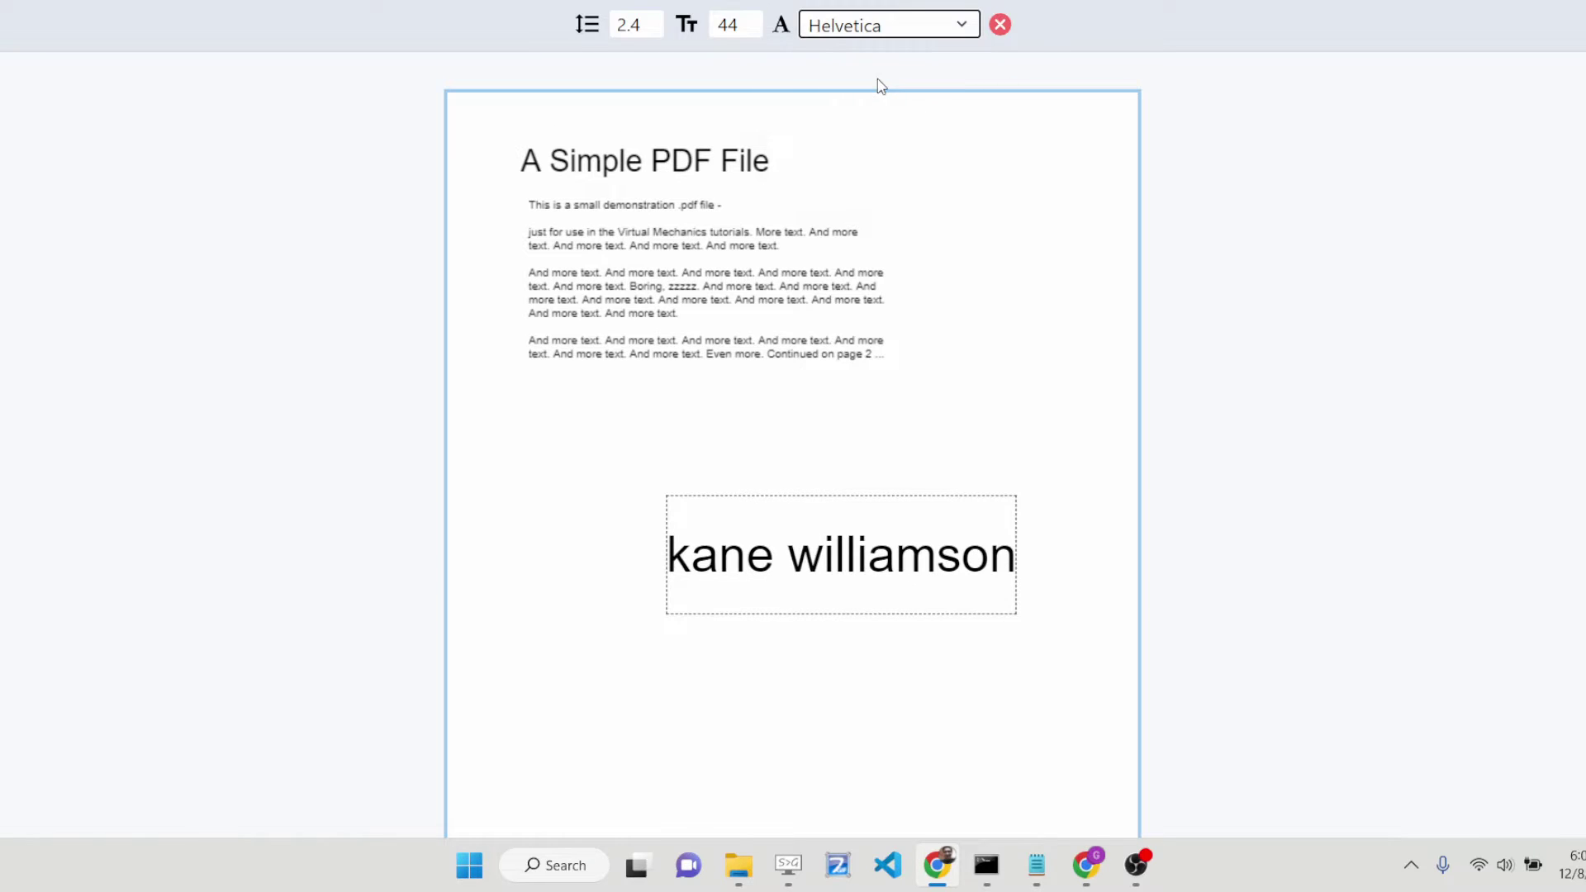
left_click(892, 31)
left_click(867, 99)
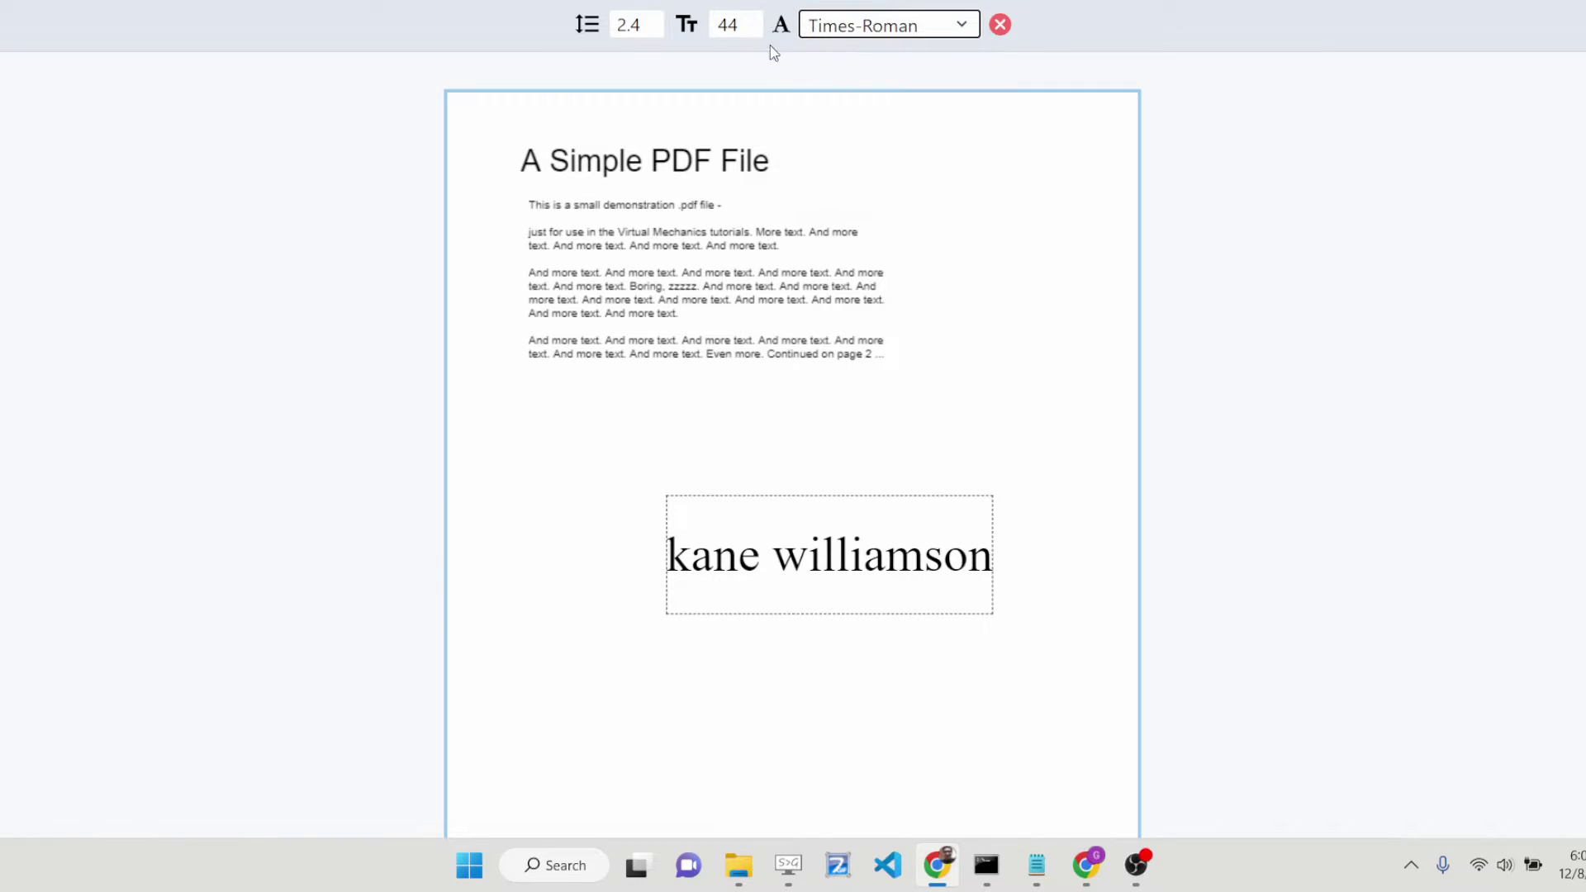
Raise the name's line height to 3.8 and font size to 50
left_click(656, 20)
left_click(656, 20)
left_click(655, 20)
left_click(656, 20)
left_click(659, 24)
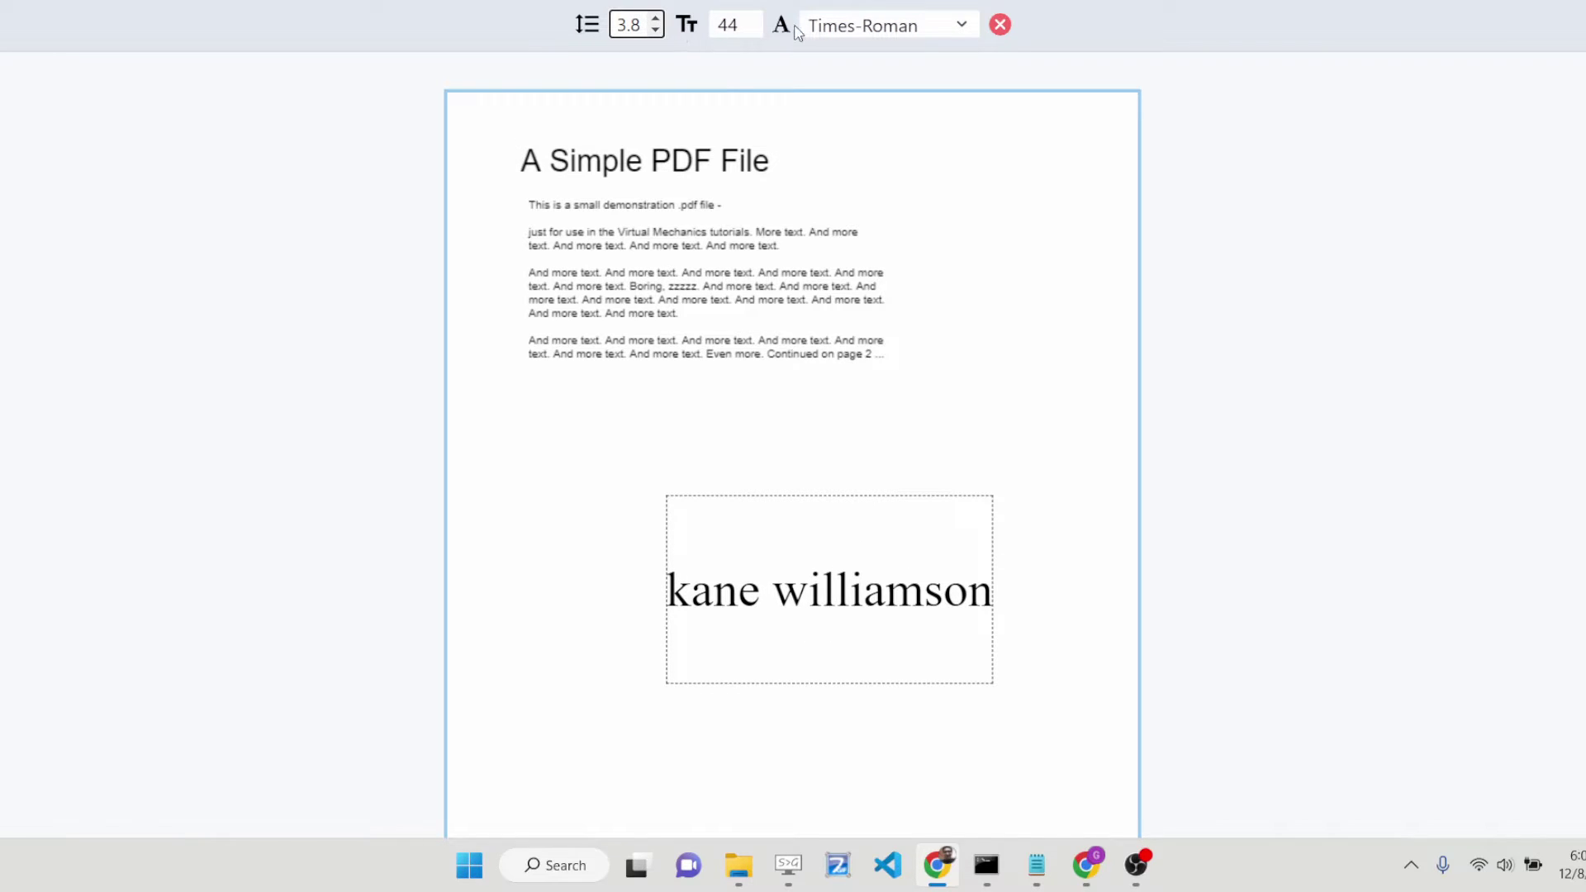
left_click(755, 20)
left_click(755, 20)
left_click(755, 20)
left_click(755, 19)
left_click(755, 20)
left_click(755, 20)
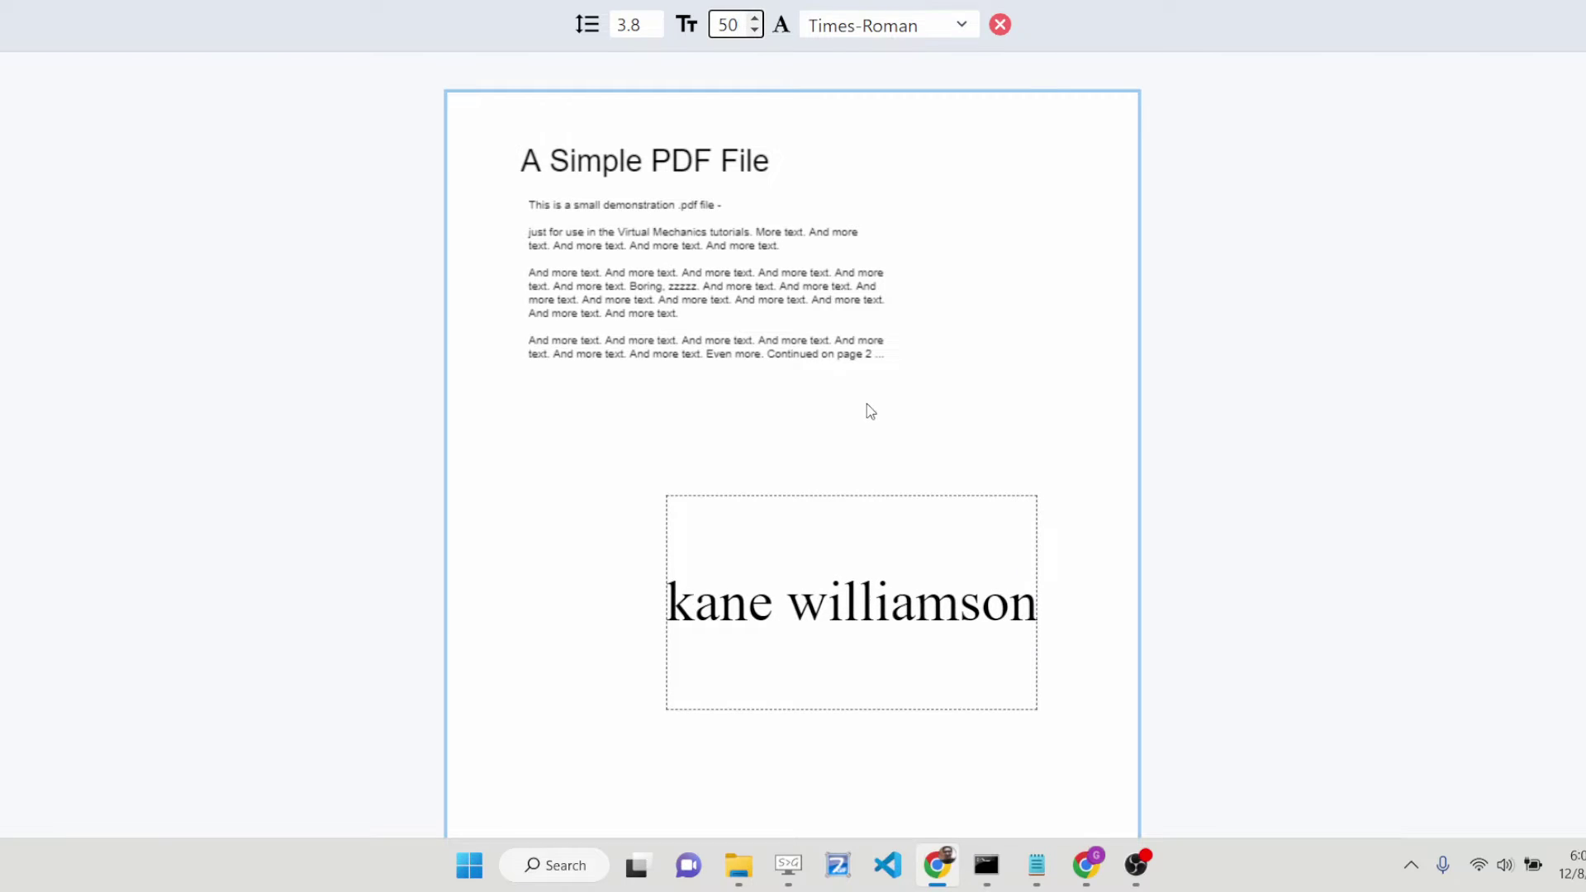
mouse_move(867, 513)
left_mouse_down()
mouse_move(782, 538)
mouse_move(761, 460)
left_mouse_up()
Move the name text box right of centre below the paragraphs and deselect it
scroll(989, 433, "down", 3)
left_click_drag(831, 323, 1009, 371)
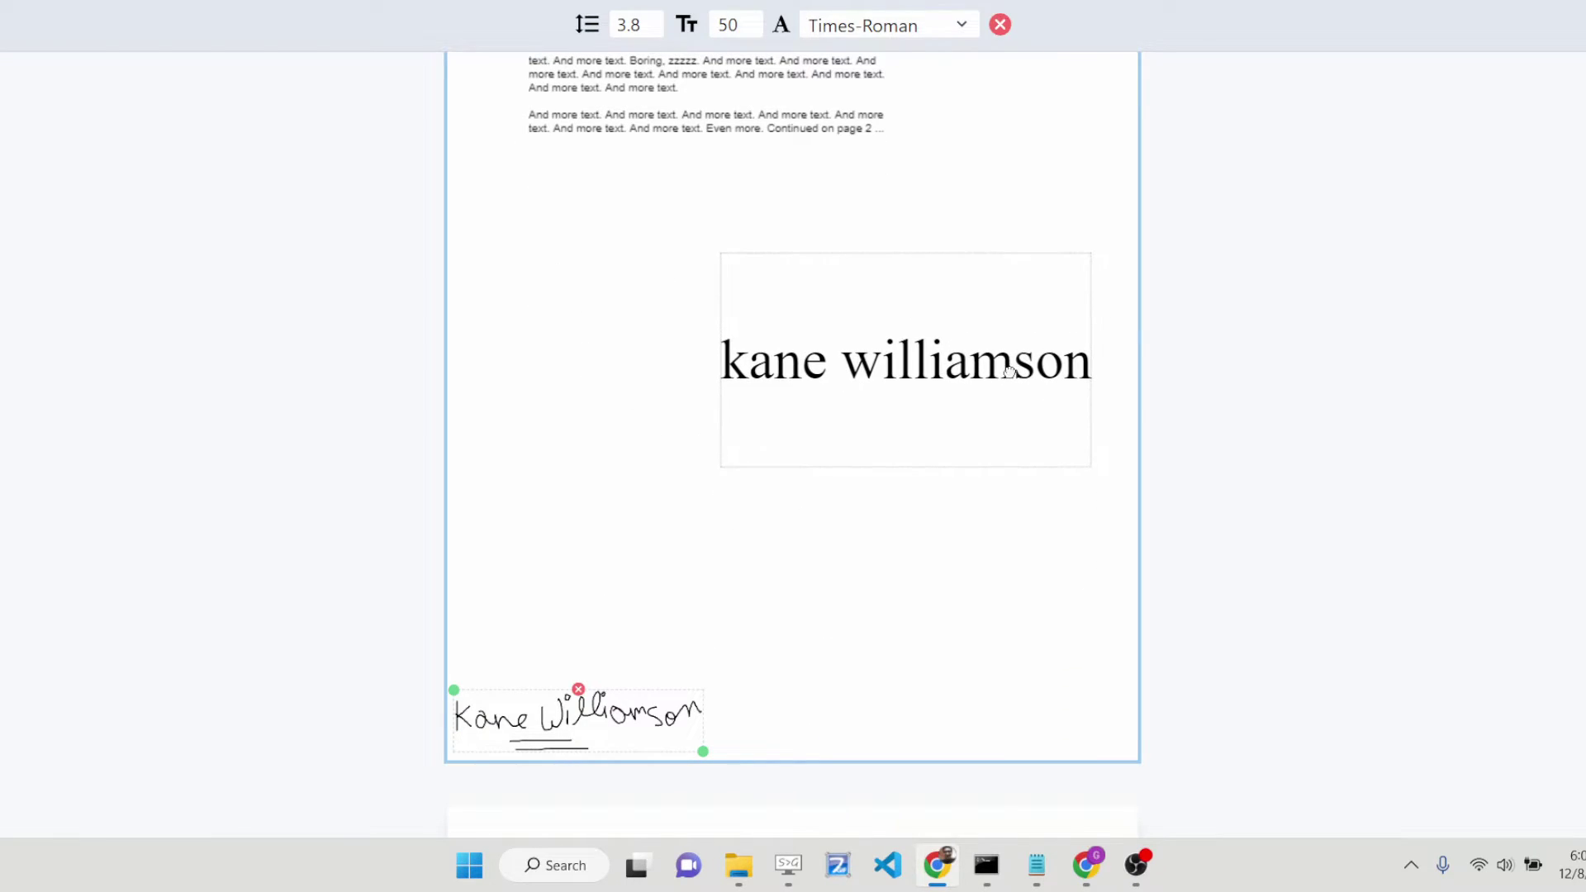
left_click(1009, 231)
Scroll down to the later 'A Simple PDF File' page
scroll(1190, 289, "down", 5)
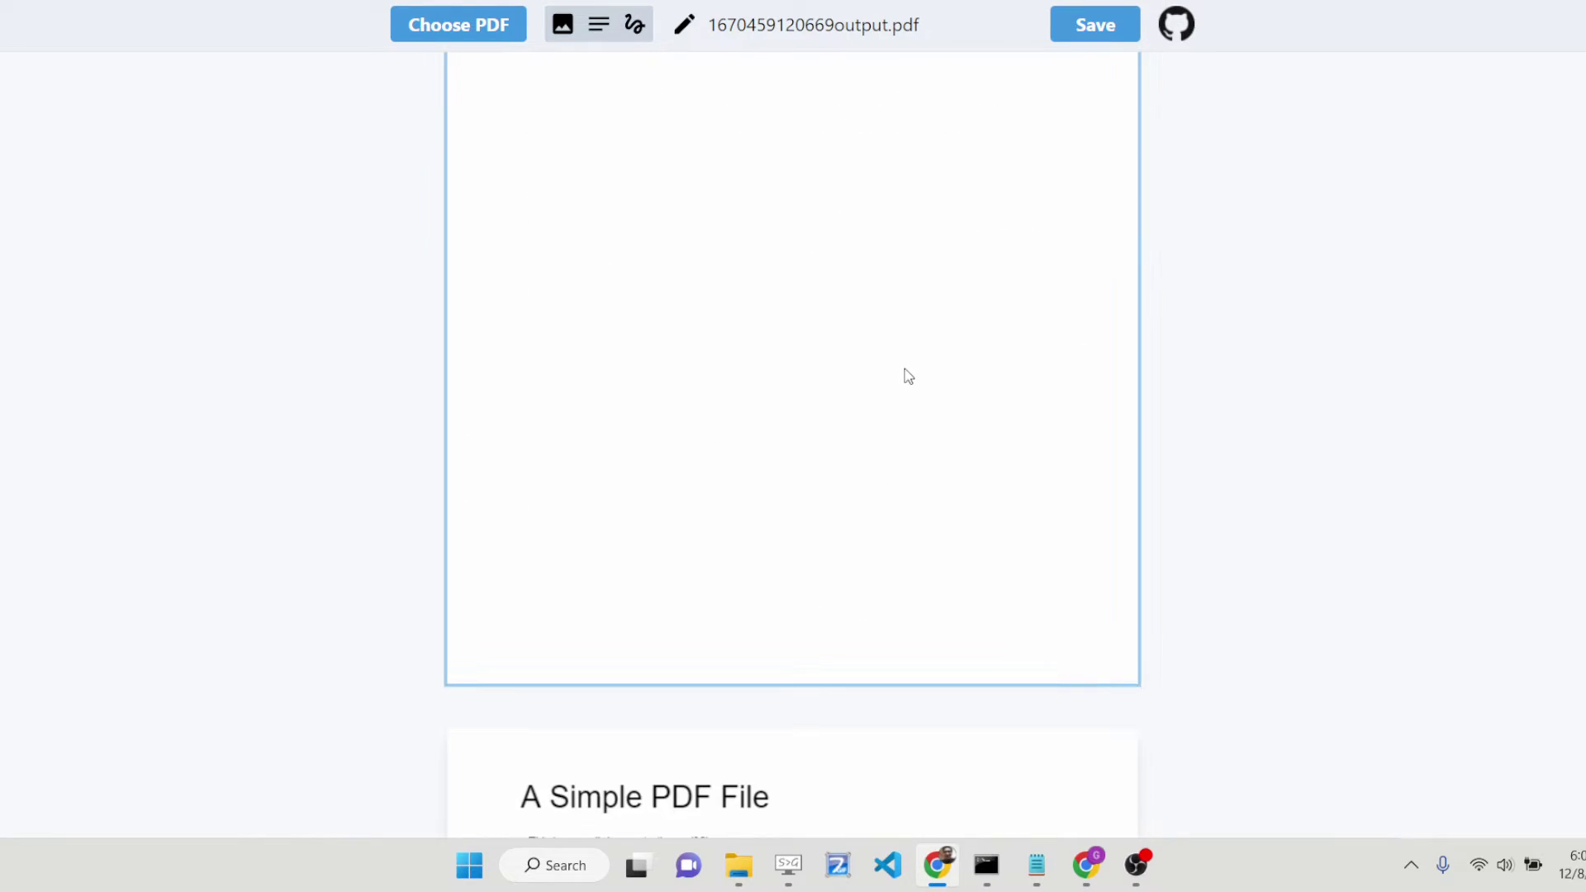
scroll(884, 280, "down", 20)
scroll(878, 281, "up", 12)
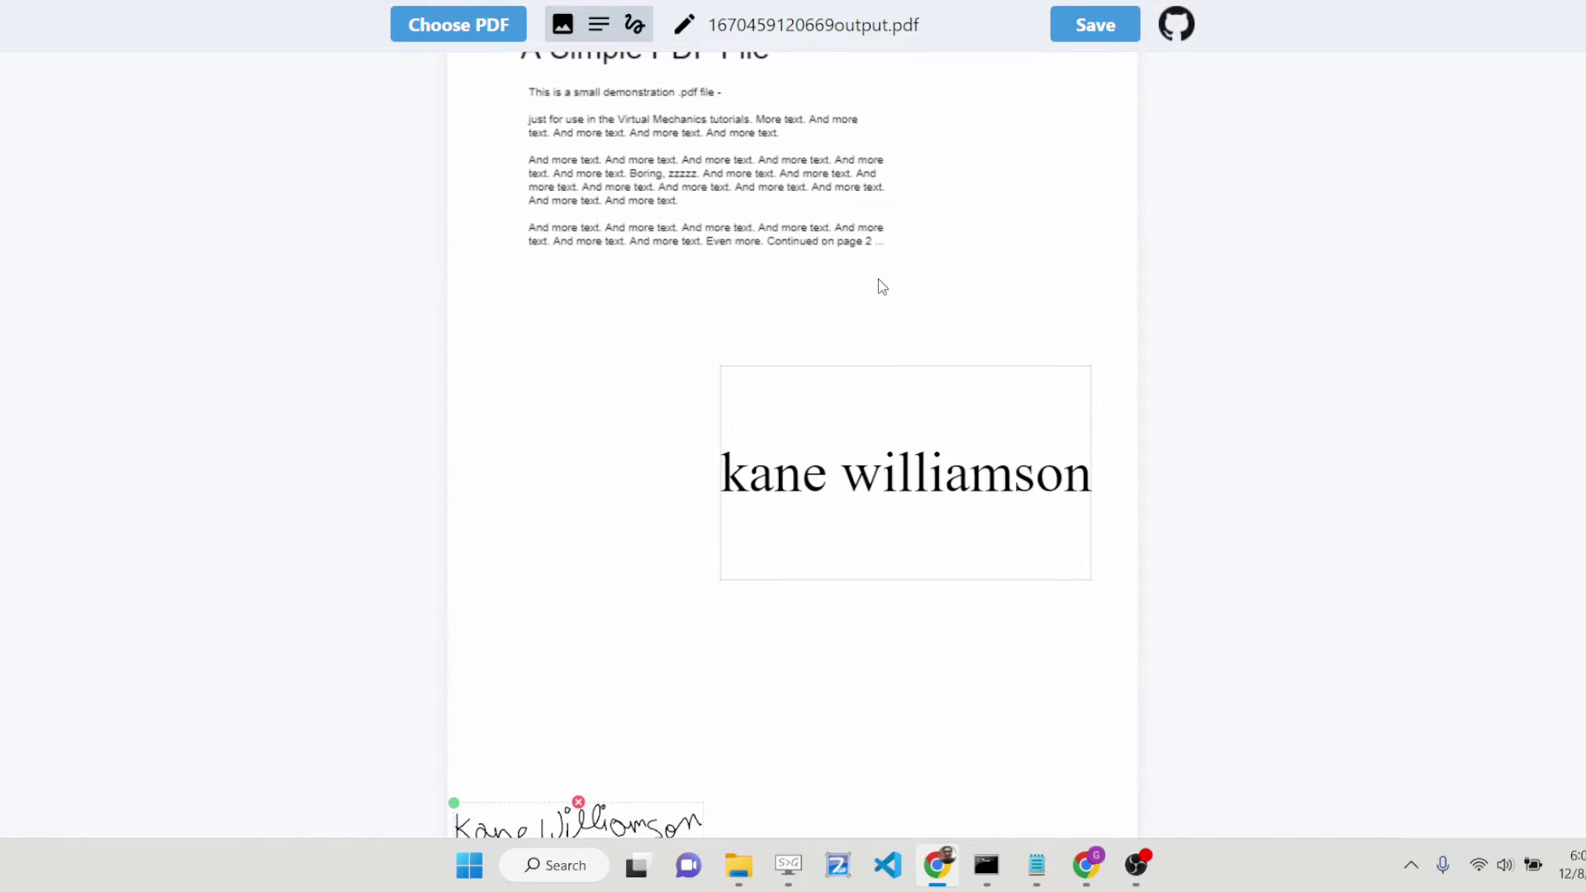
scroll(877, 285, "down", 14)
scroll(864, 283, "up", 5)
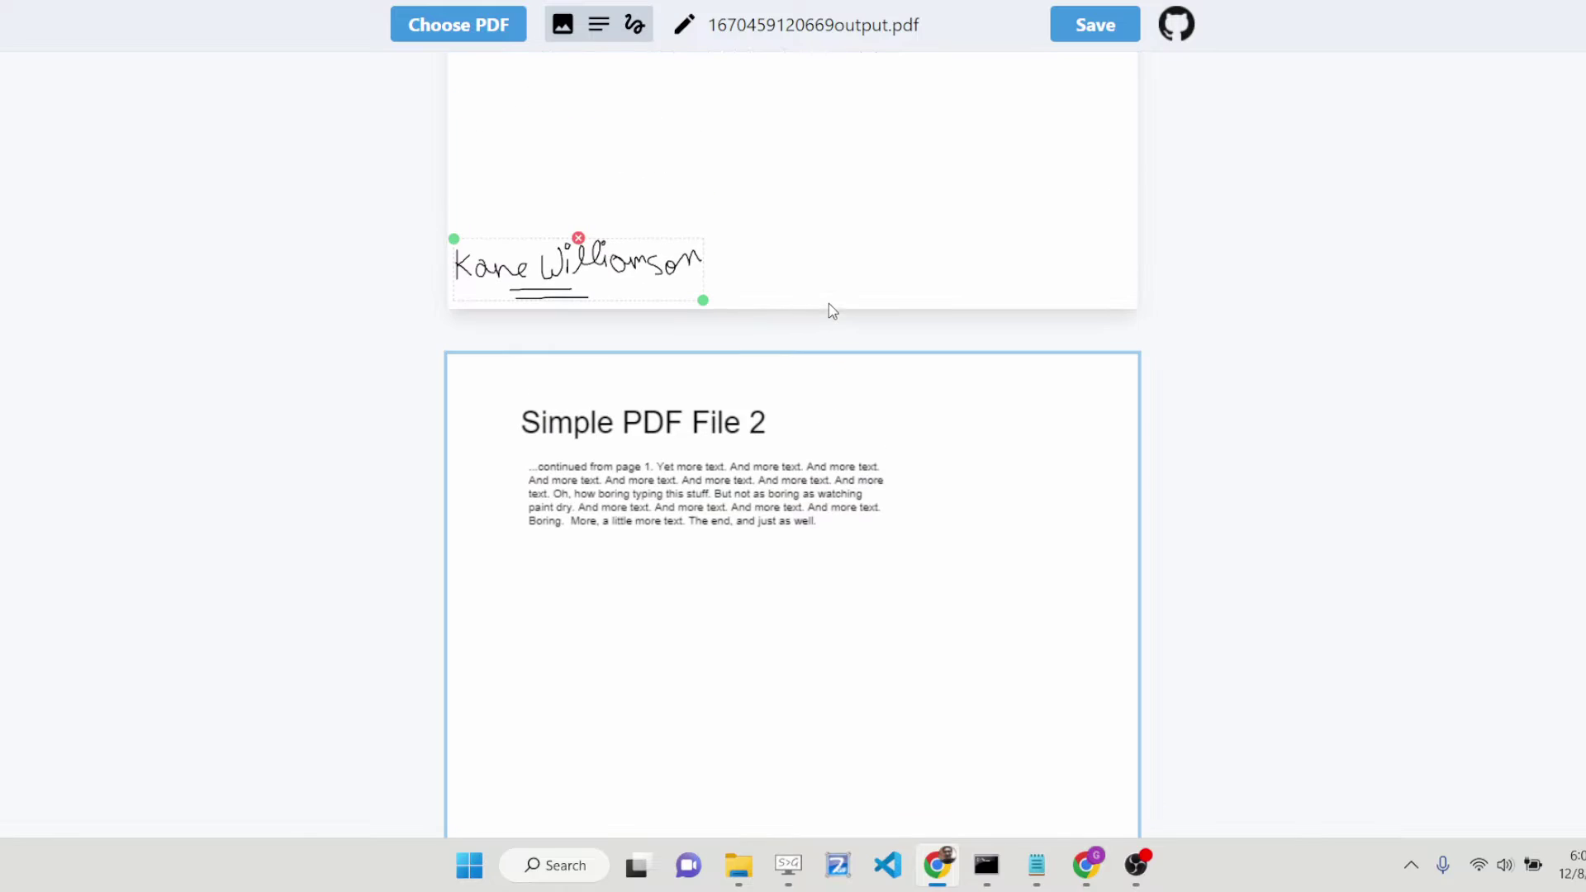
scroll(783, 276, "down", 5)
scroll(782, 290, "up", 4)
scroll(782, 290, "down", 15)
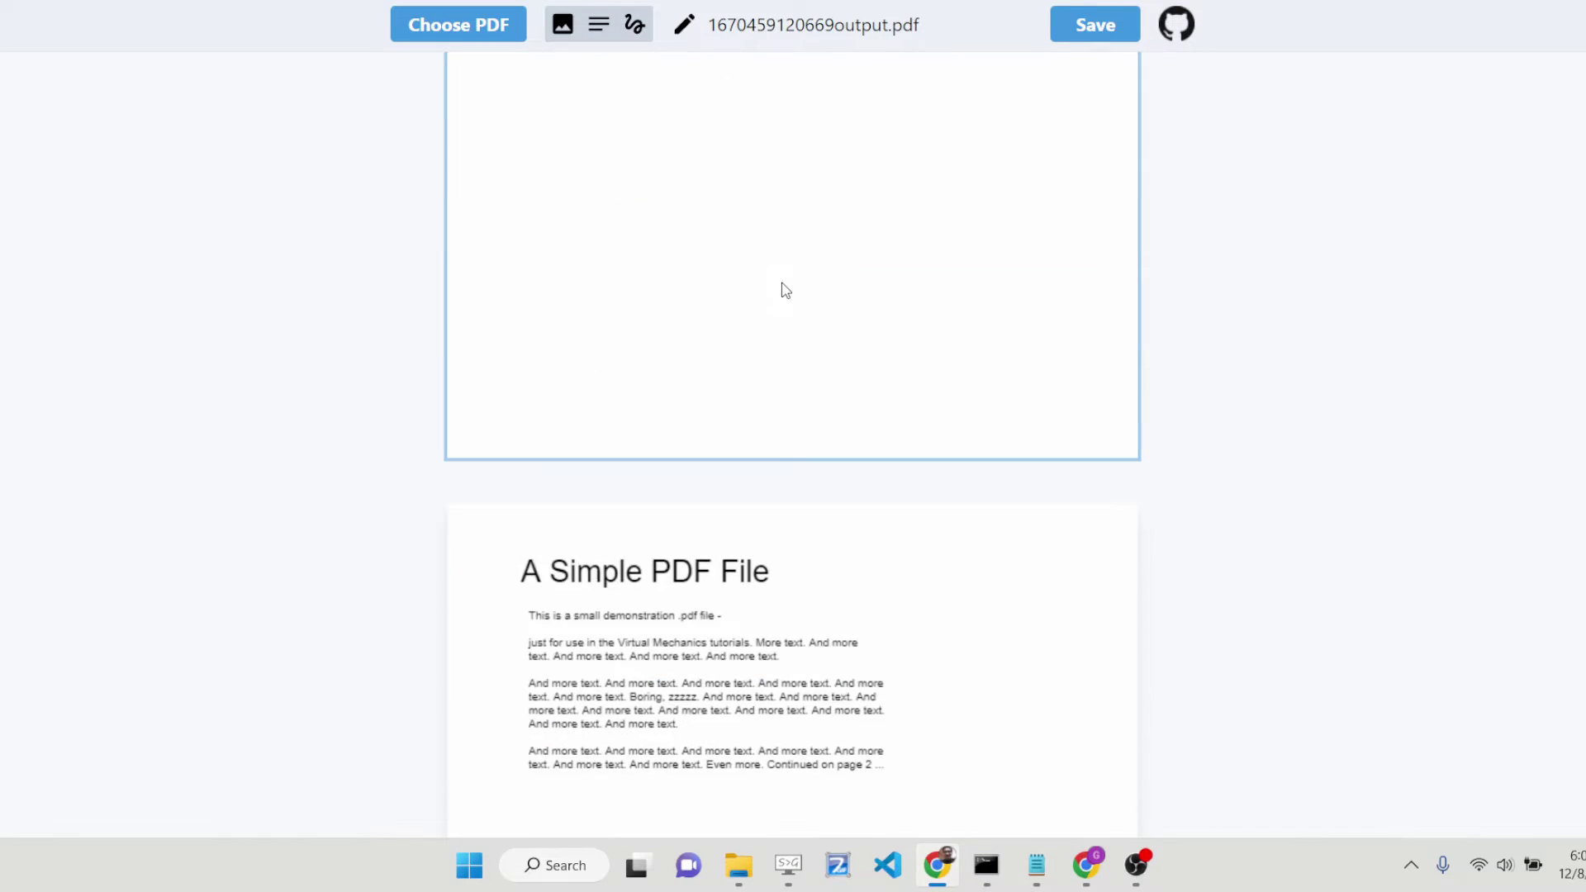
scroll(785, 292, "up", 3)
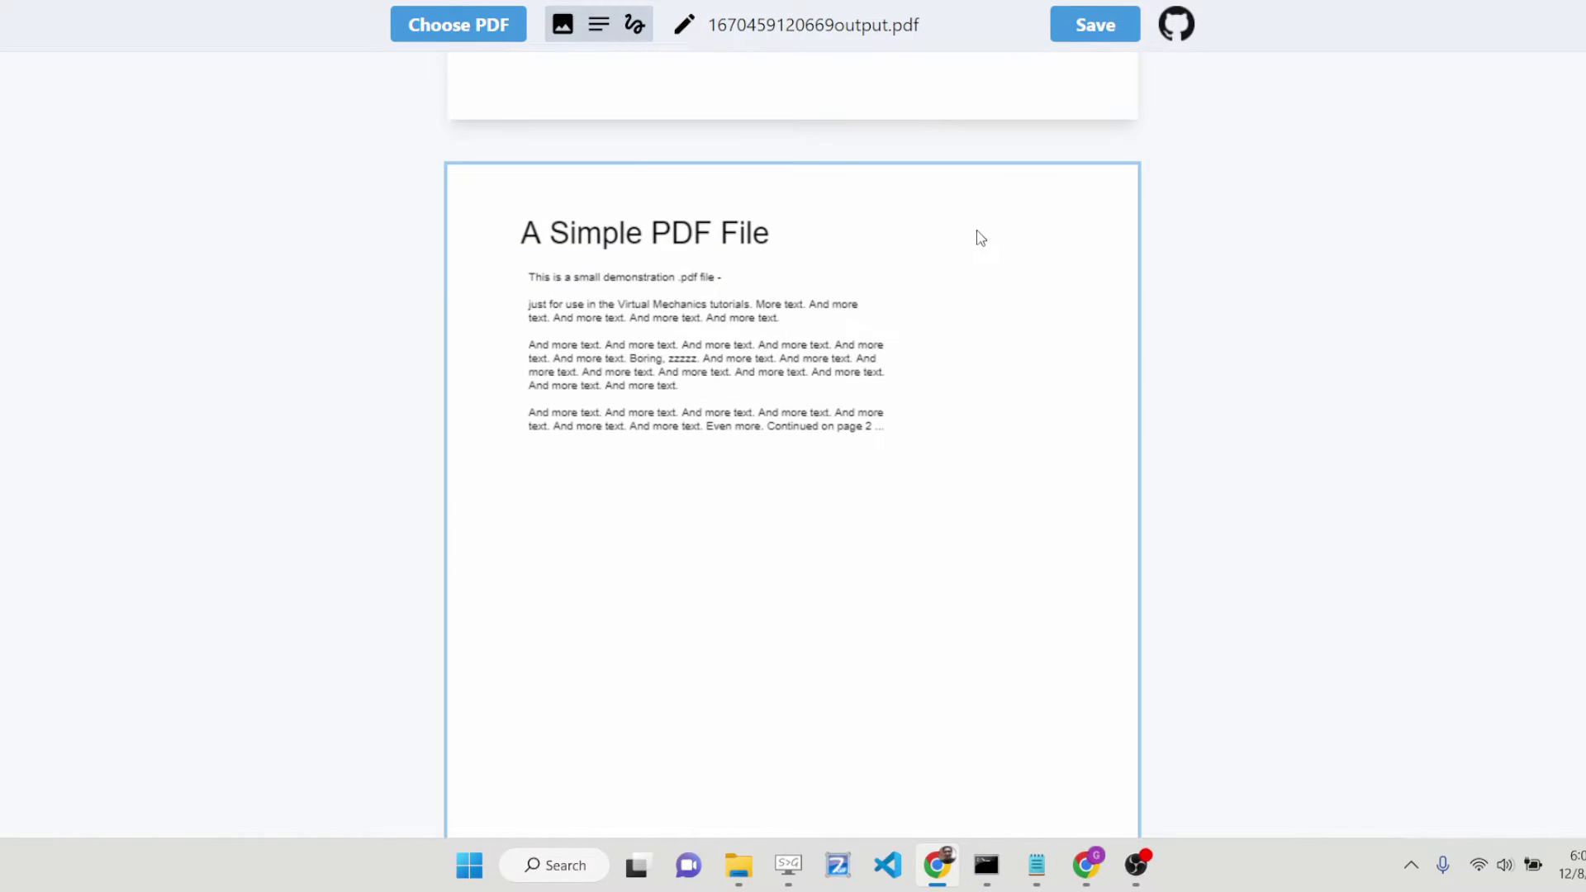
Draw a scribble signature, then place it, shrunk, beneath that page's paragraphs
left_click(636, 39)
left_click_drag(642, 95, 570, 125)
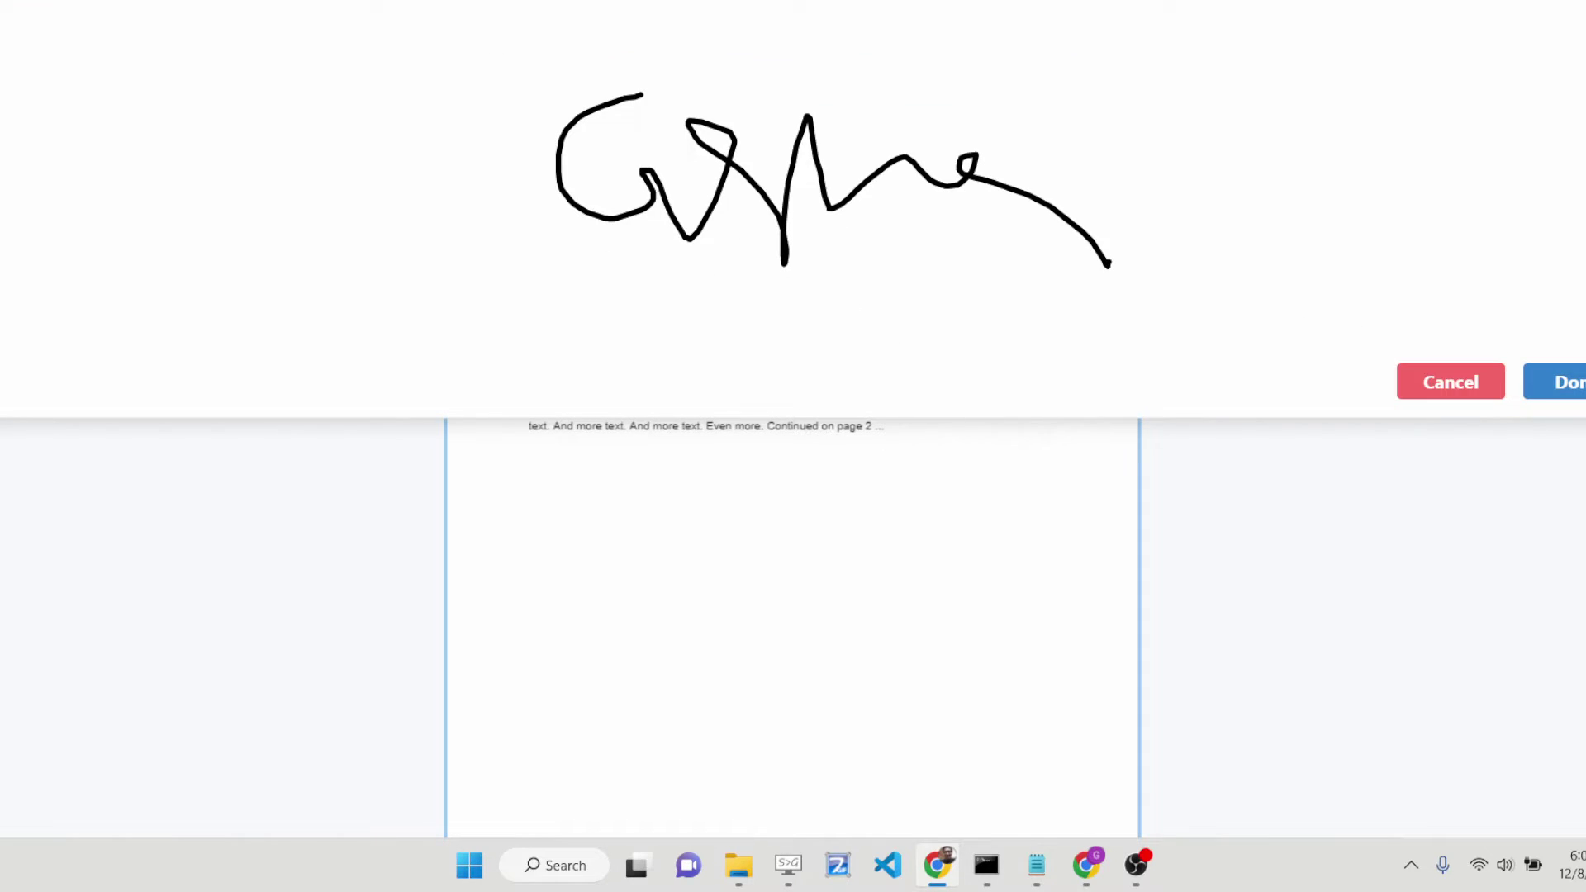
left_click(1553, 381)
left_click_drag(953, 319, 899, 615)
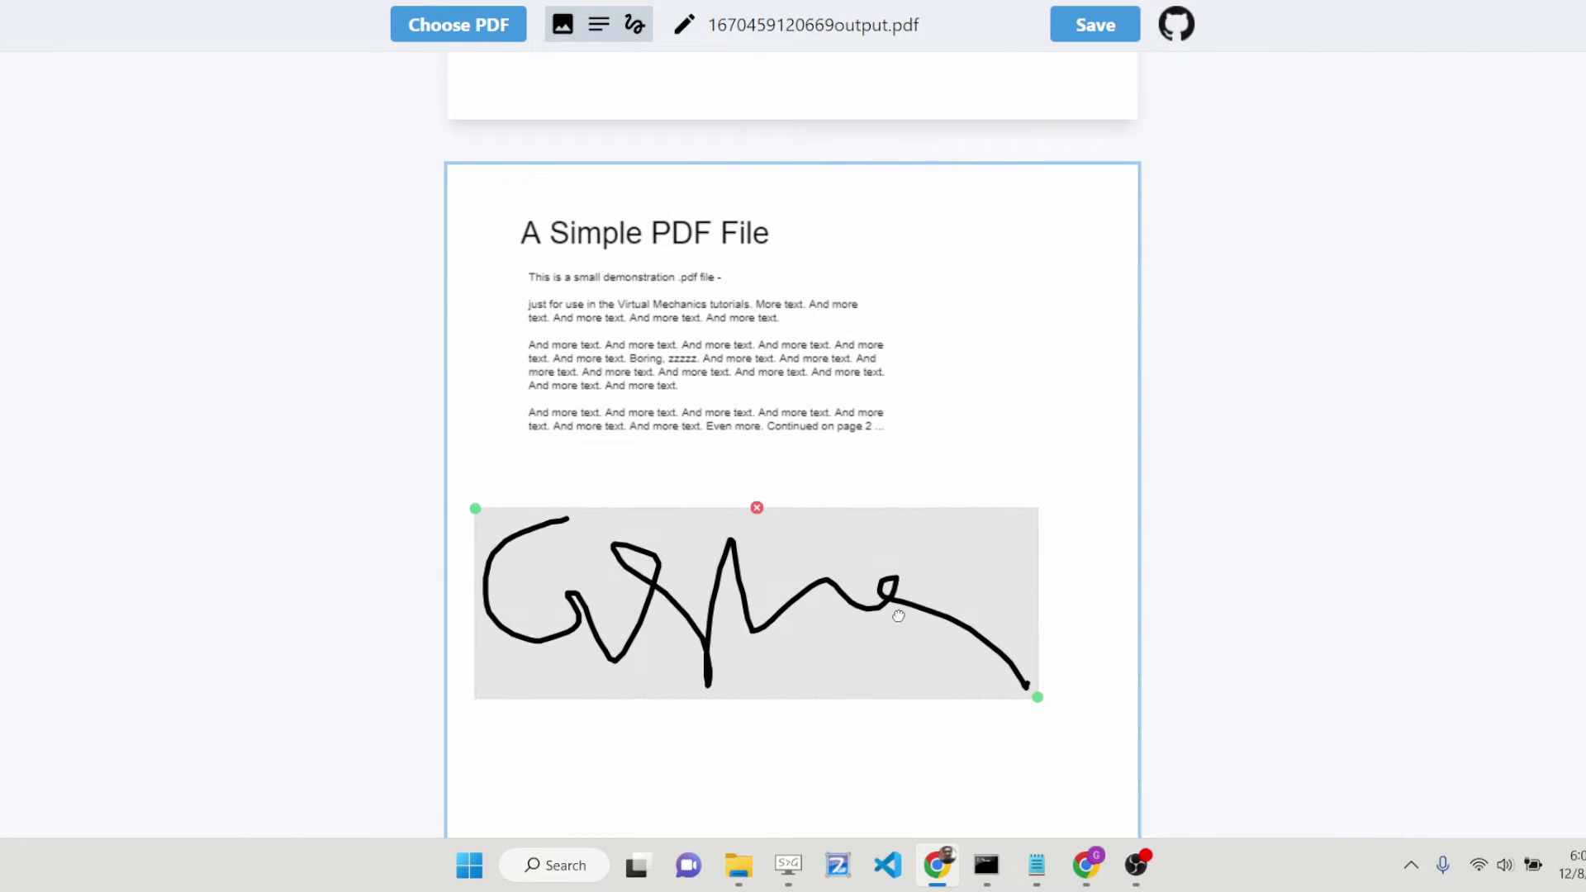
left_click_drag(1039, 693, 762, 604)
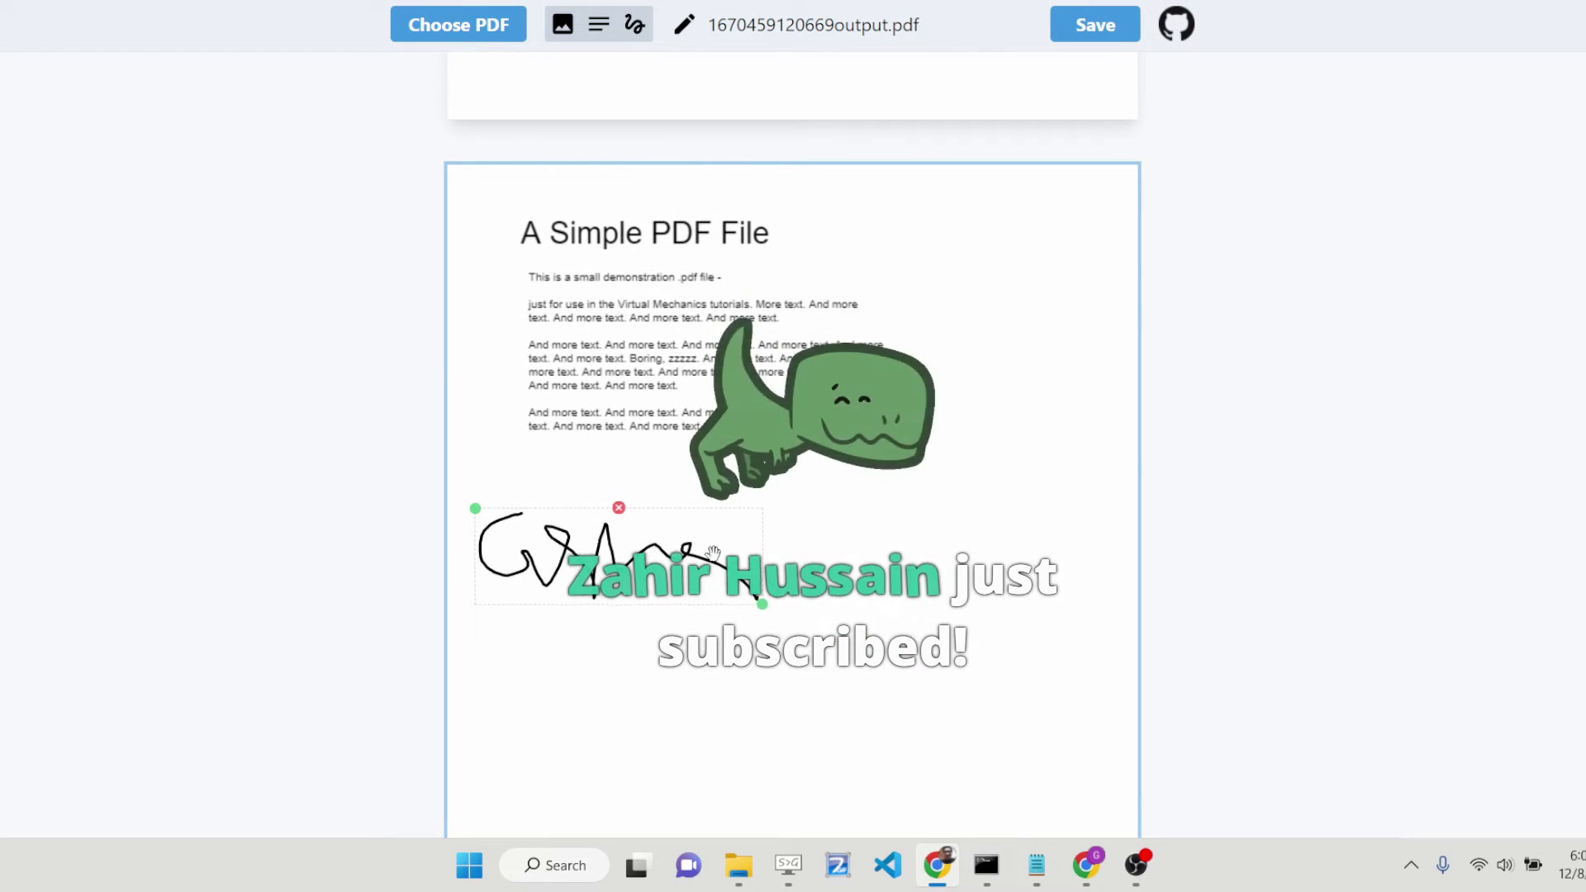
Insert Screenshot_1 from the Documents > Lightshot folder onto the page
left_click(574, 30)
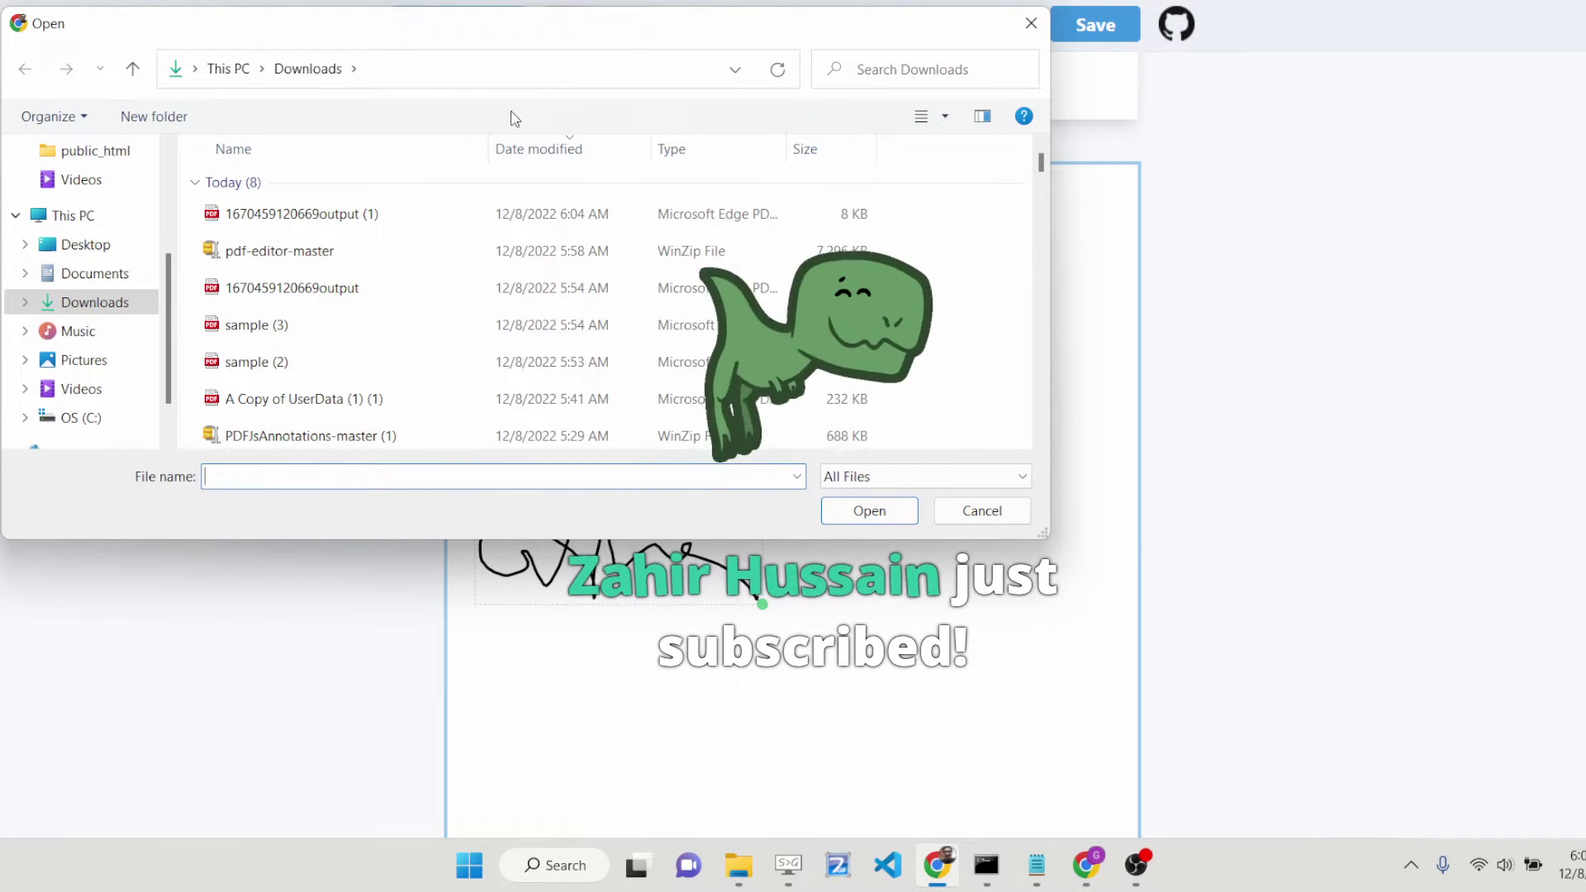
left_click(89, 273)
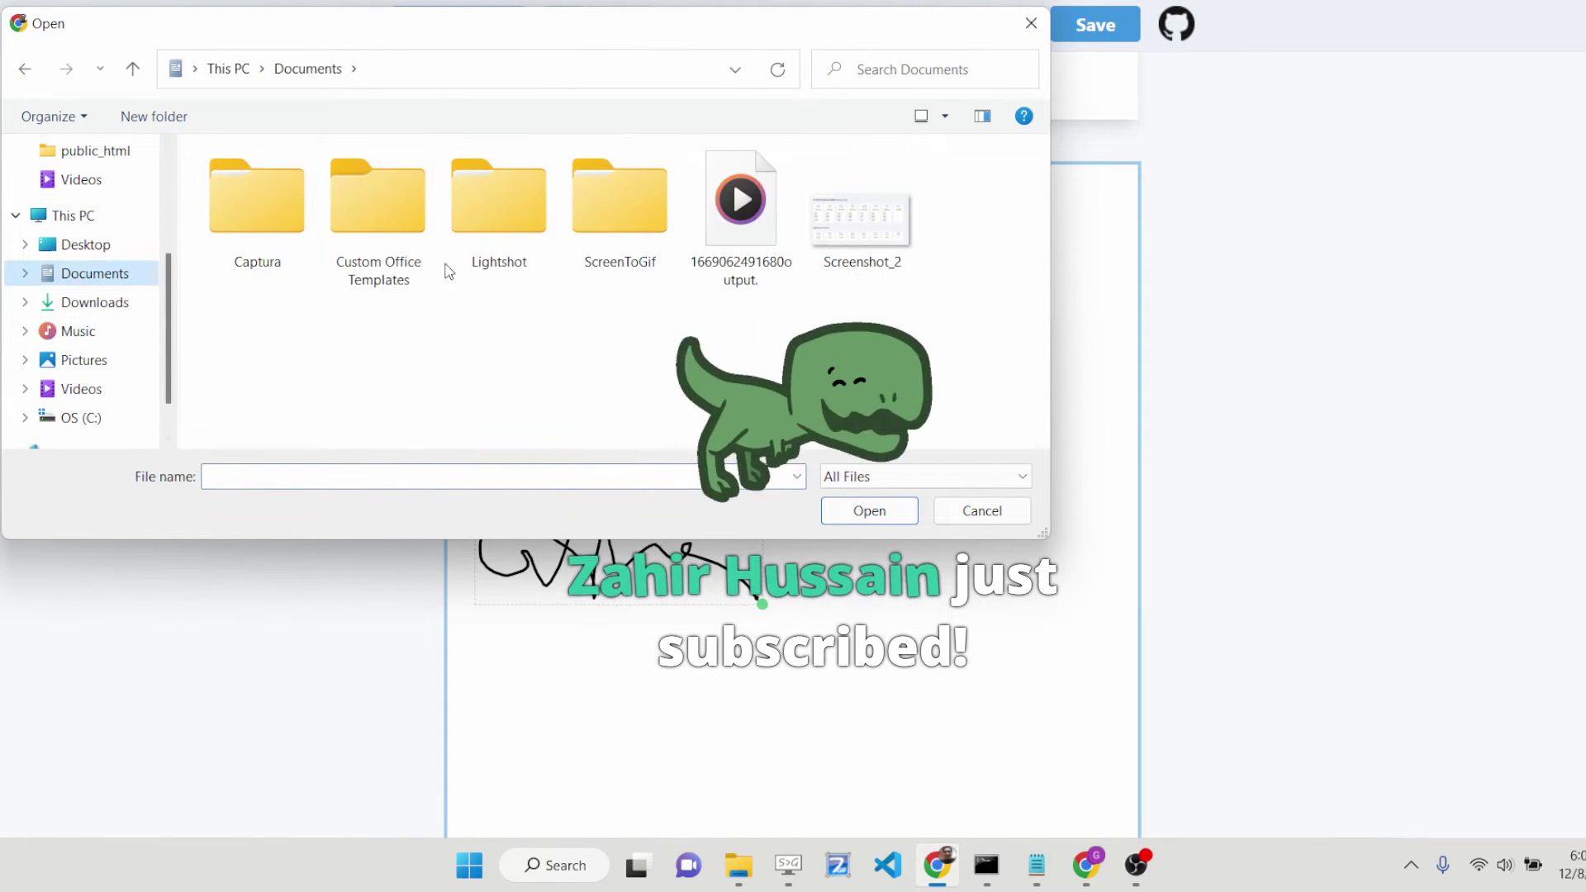
double_click(496, 217)
double_click(256, 213)
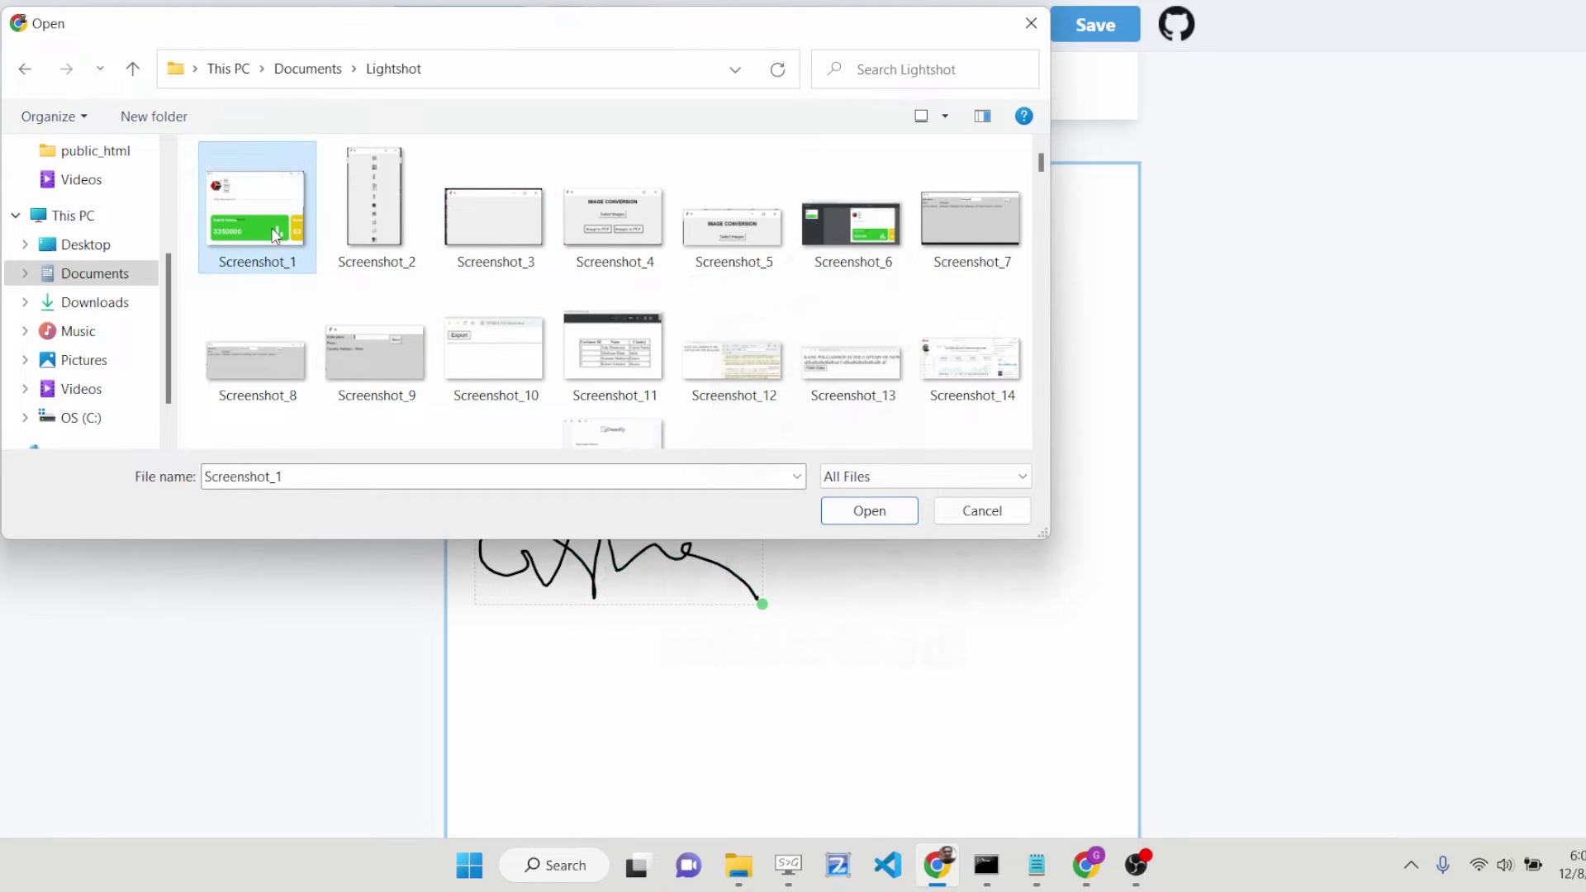
Resize and place the screenshot just below the enlarged signature, with the signature directly above it
left_click_drag(698, 473, 725, 613)
scroll(1168, 514, "down", 4)
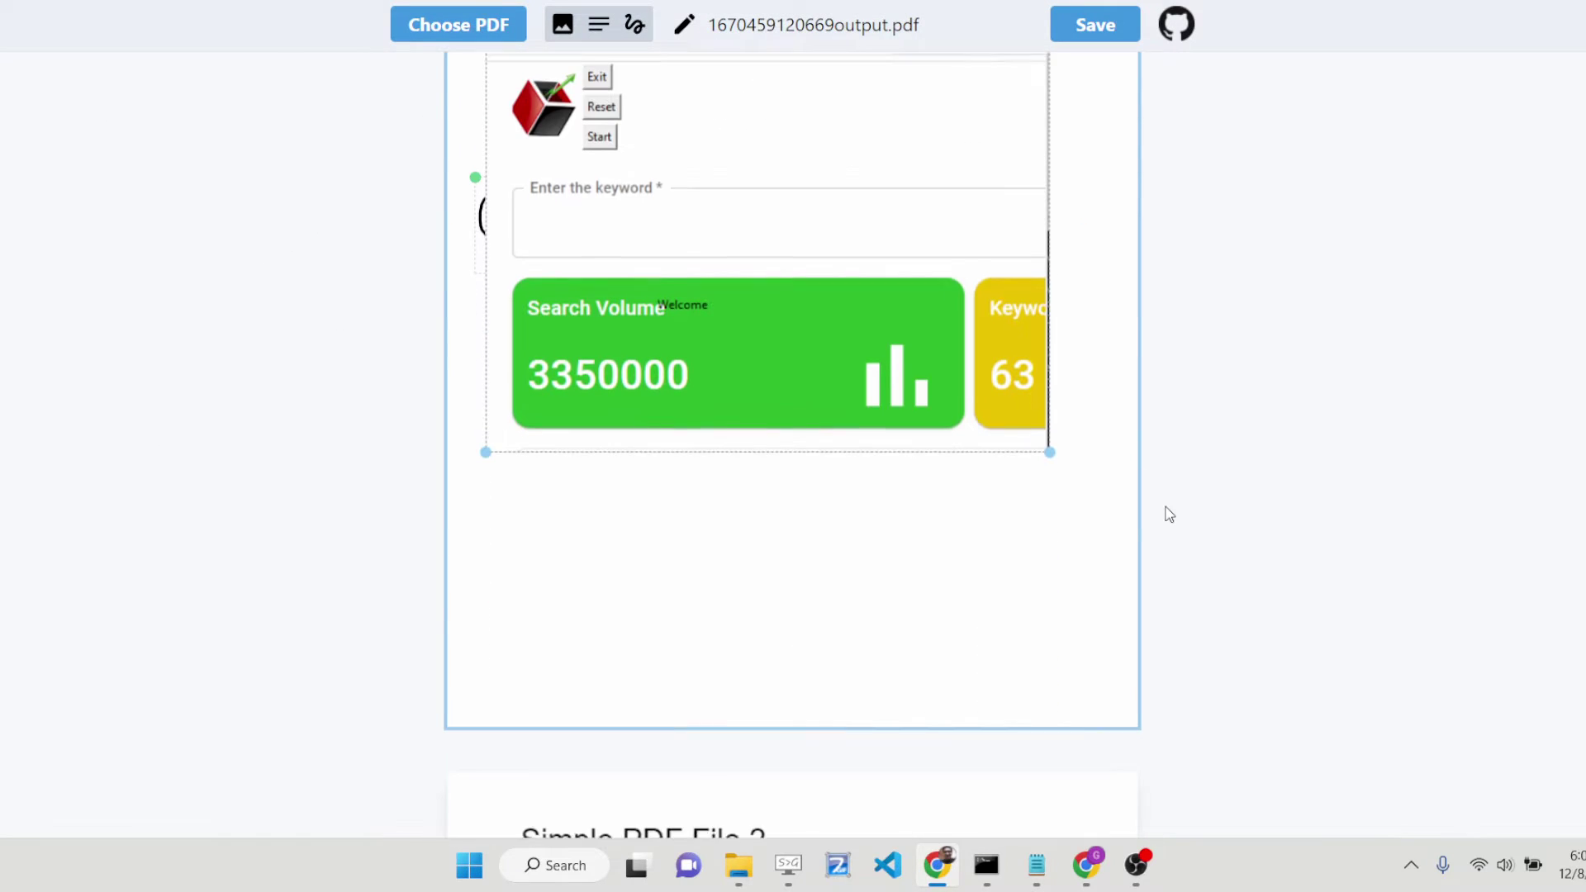
mouse_move(1049, 446)
left_mouse_down()
mouse_move(938, 365)
mouse_move(760, 285)
left_mouse_up()
mouse_move(654, 190)
left_mouse_down()
mouse_move(690, 377)
mouse_move(648, 522)
left_mouse_up()
left_click_drag(767, 616, 883, 648)
mouse_move(792, 478)
left_mouse_down()
mouse_move(772, 538)
mouse_move(775, 497)
left_mouse_up()
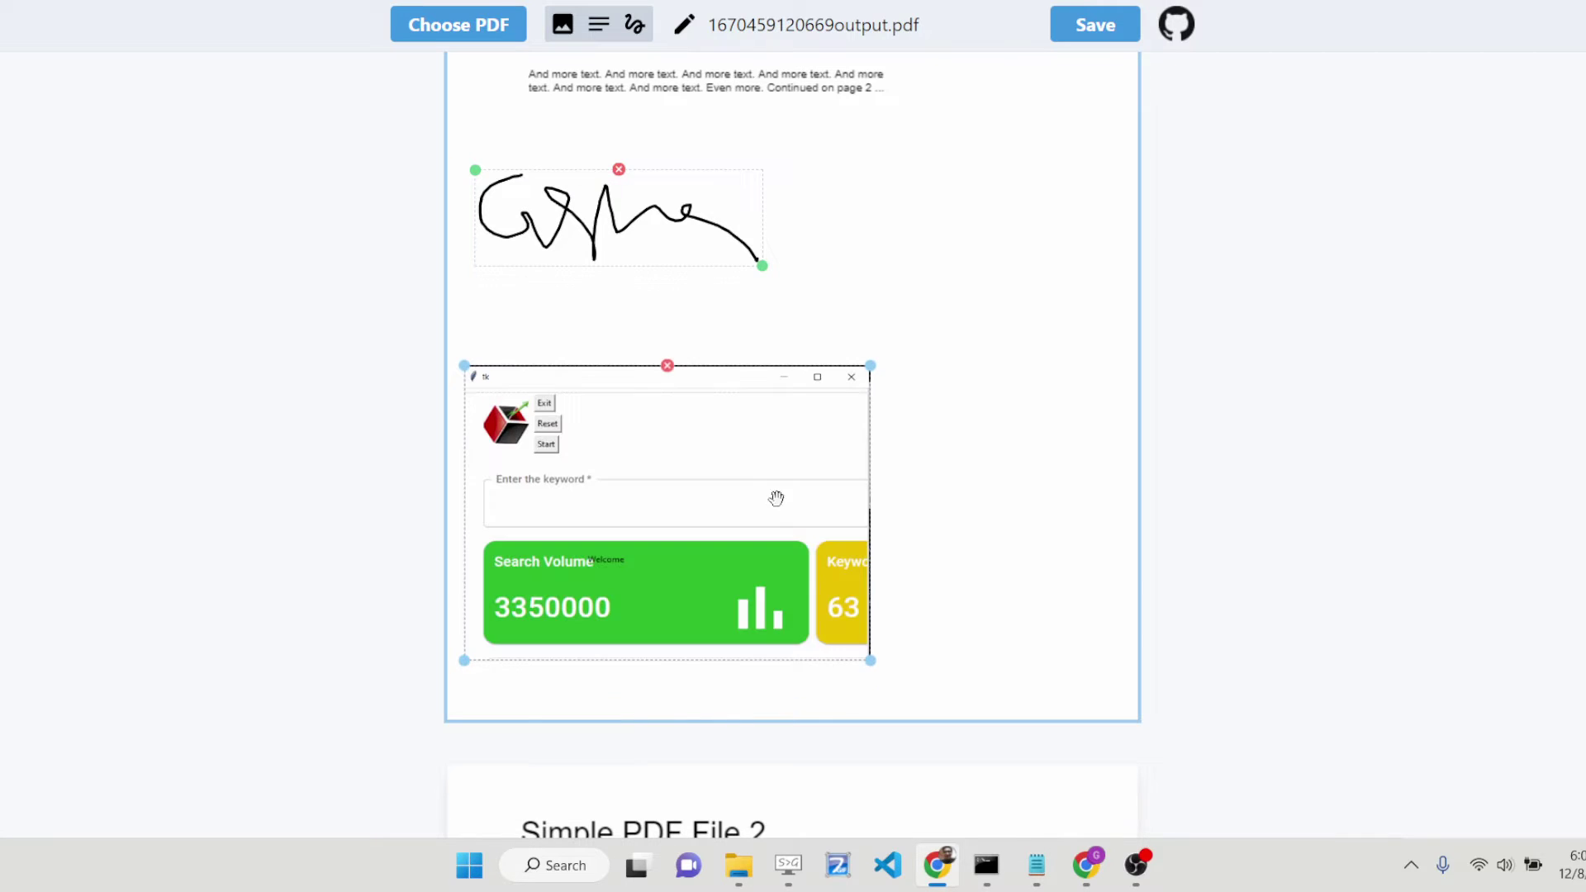
mouse_move(870, 659)
left_mouse_down()
mouse_move(825, 584)
mouse_move(860, 647)
left_mouse_up()
left_click_drag(695, 534, 685, 589)
mouse_move(698, 265)
left_mouse_down()
mouse_move(692, 319)
mouse_move(916, 400)
left_mouse_up()
Save the edited PDF and review page 3 of the downloaded copy in Chrome's viewer
left_click(1063, 33)
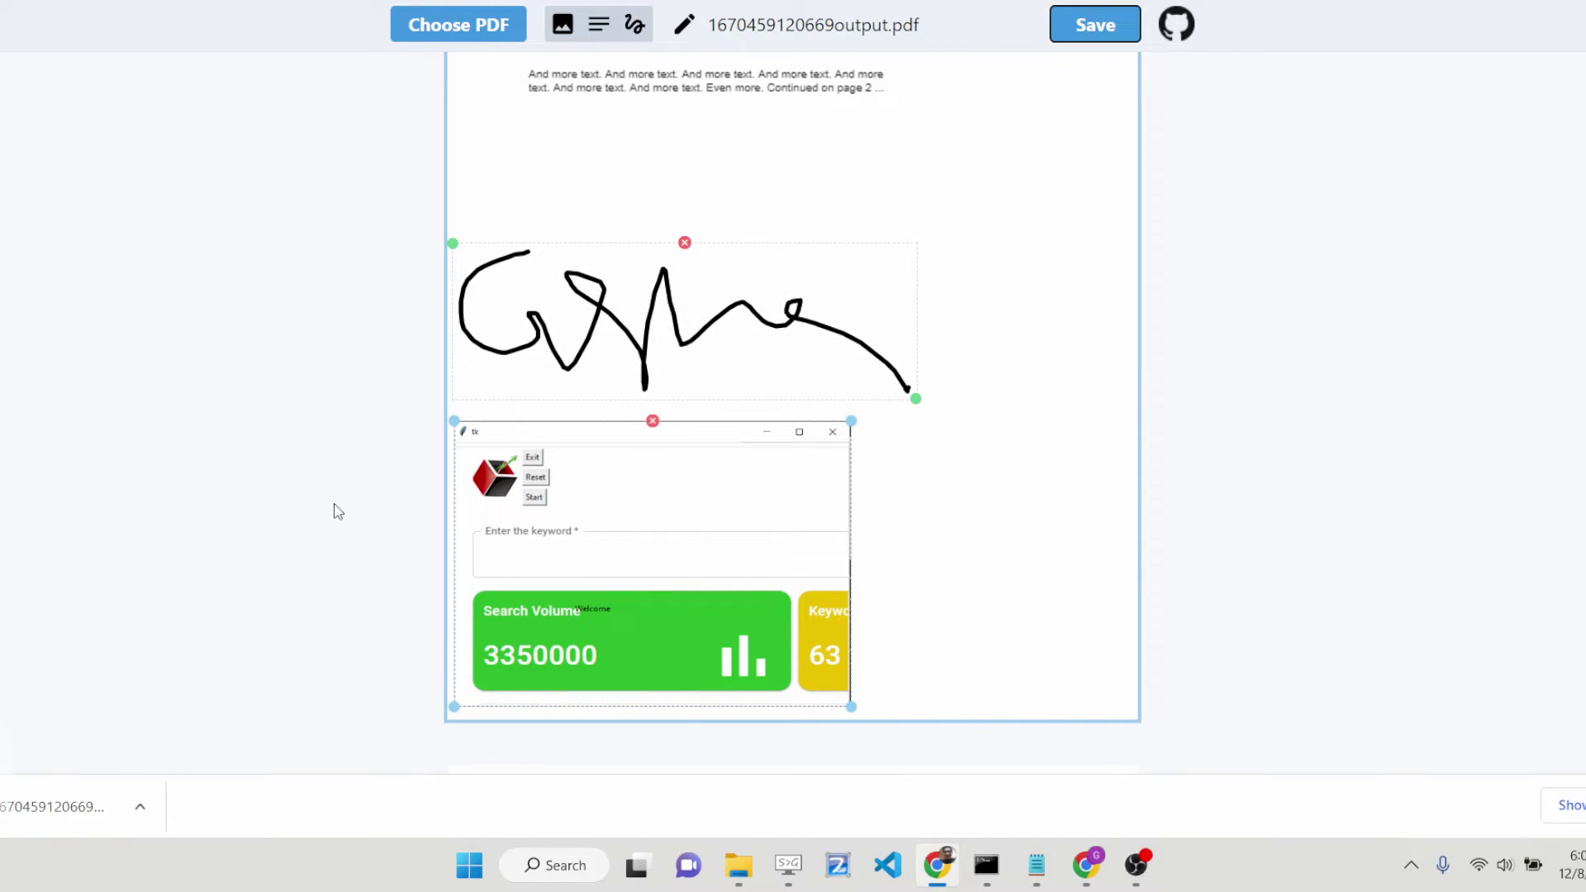
left_click(86, 797)
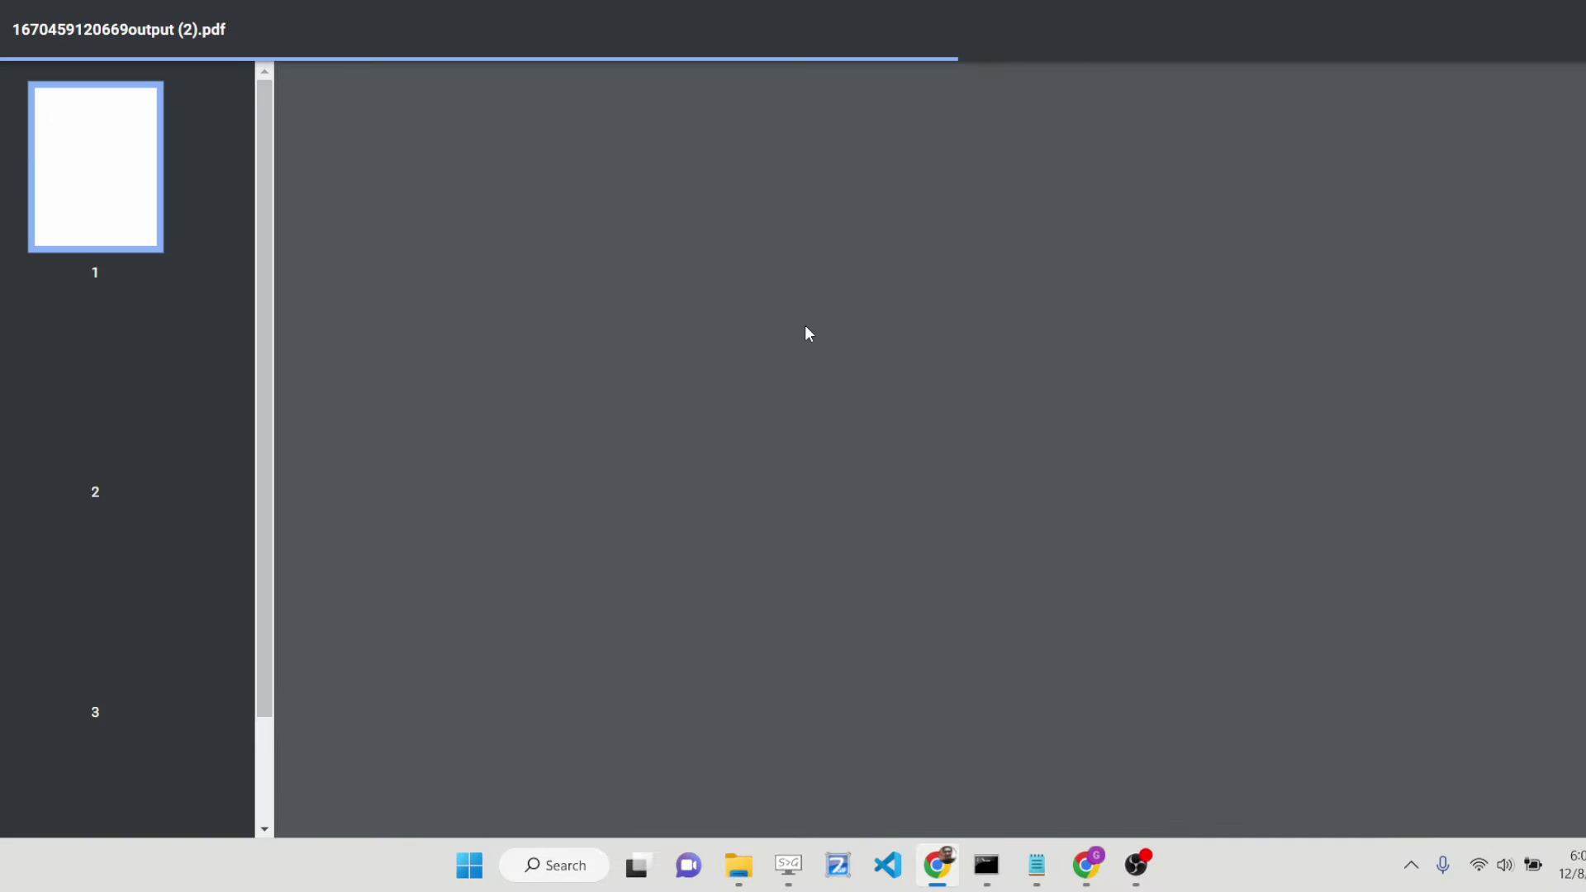
scroll(805, 275, "down", 20)
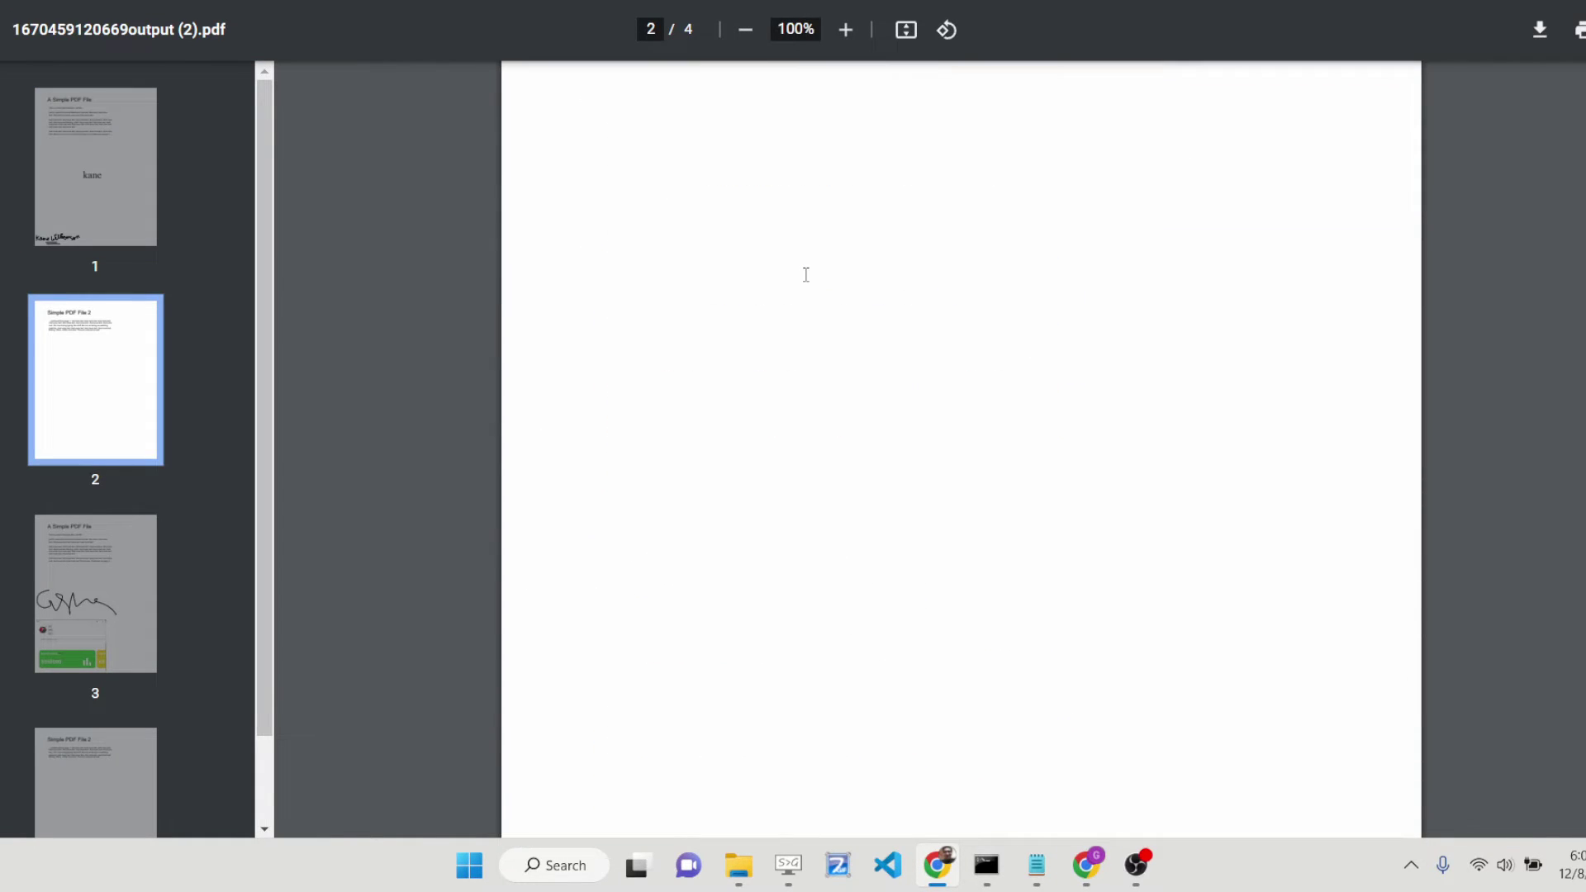
scroll(805, 275, "down", 7)
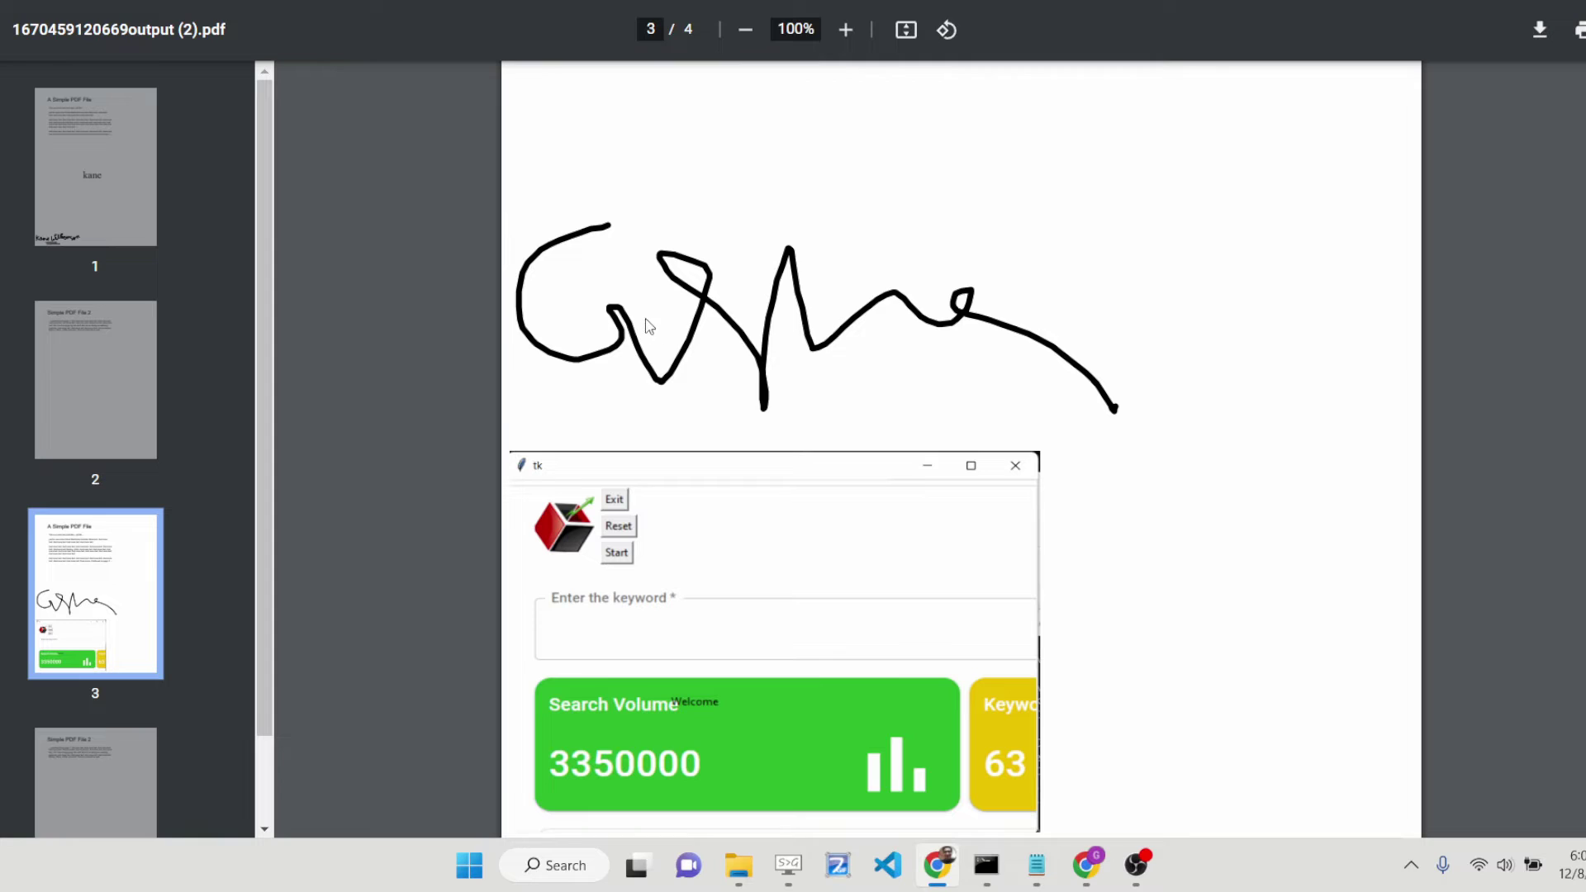
scroll(911, 388, "down", 4)
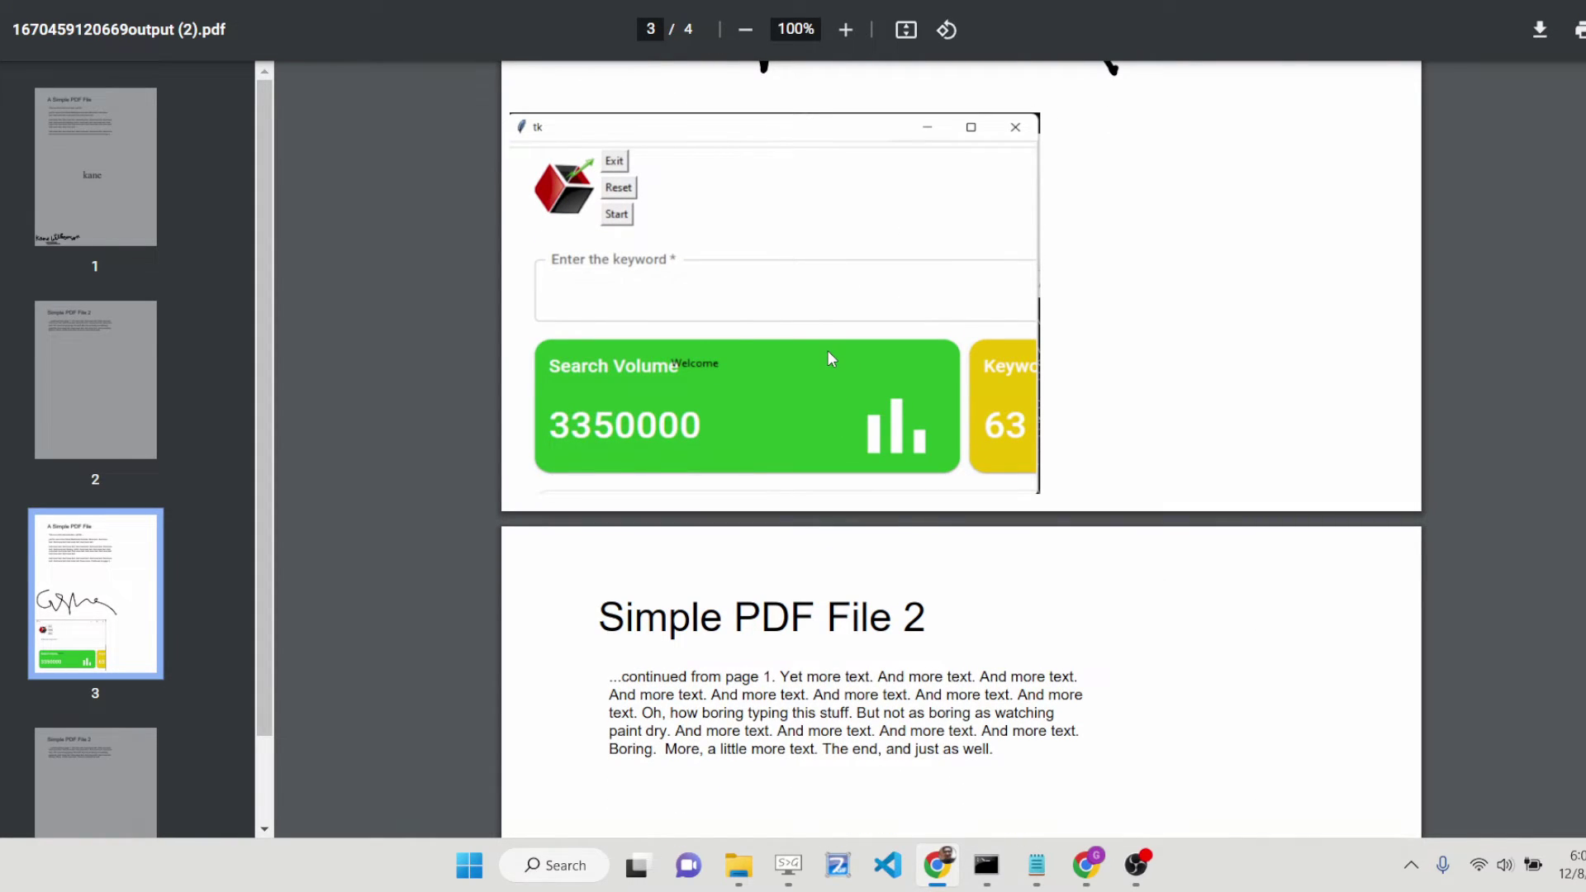
Return to the PDF Editor tab with the document
key("alt+Tab")
scroll(872, 200, "down", 9)
scroll(872, 202, "up", 20)
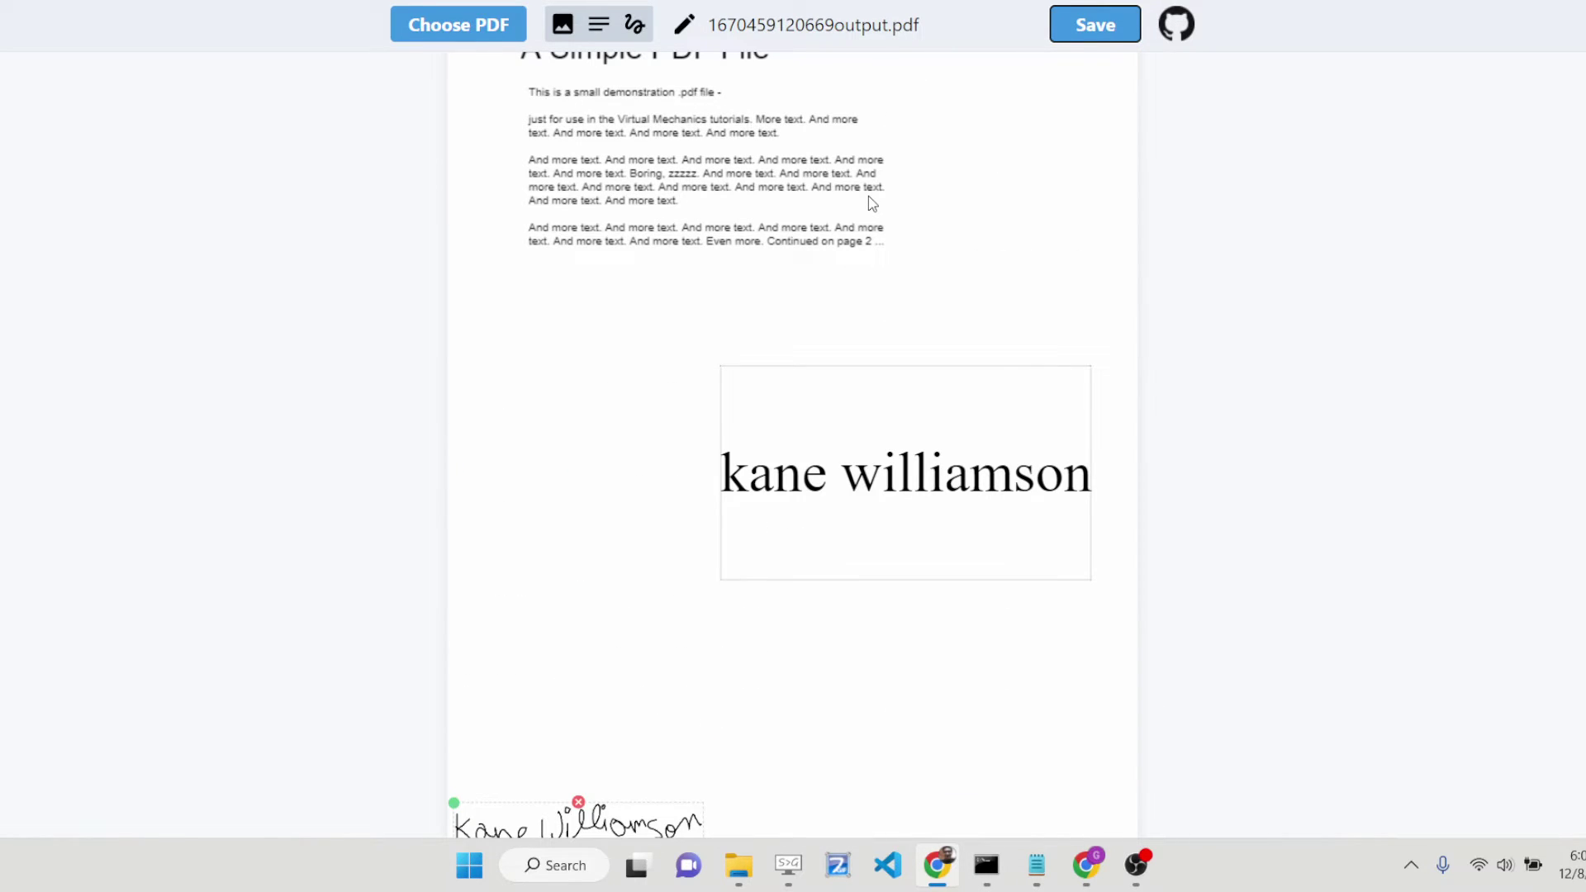
Add a New Text Field and position it beside the 'A Simple PDF File' page title
scroll(865, 198, "up", 1)
scroll(864, 198, "down", 12)
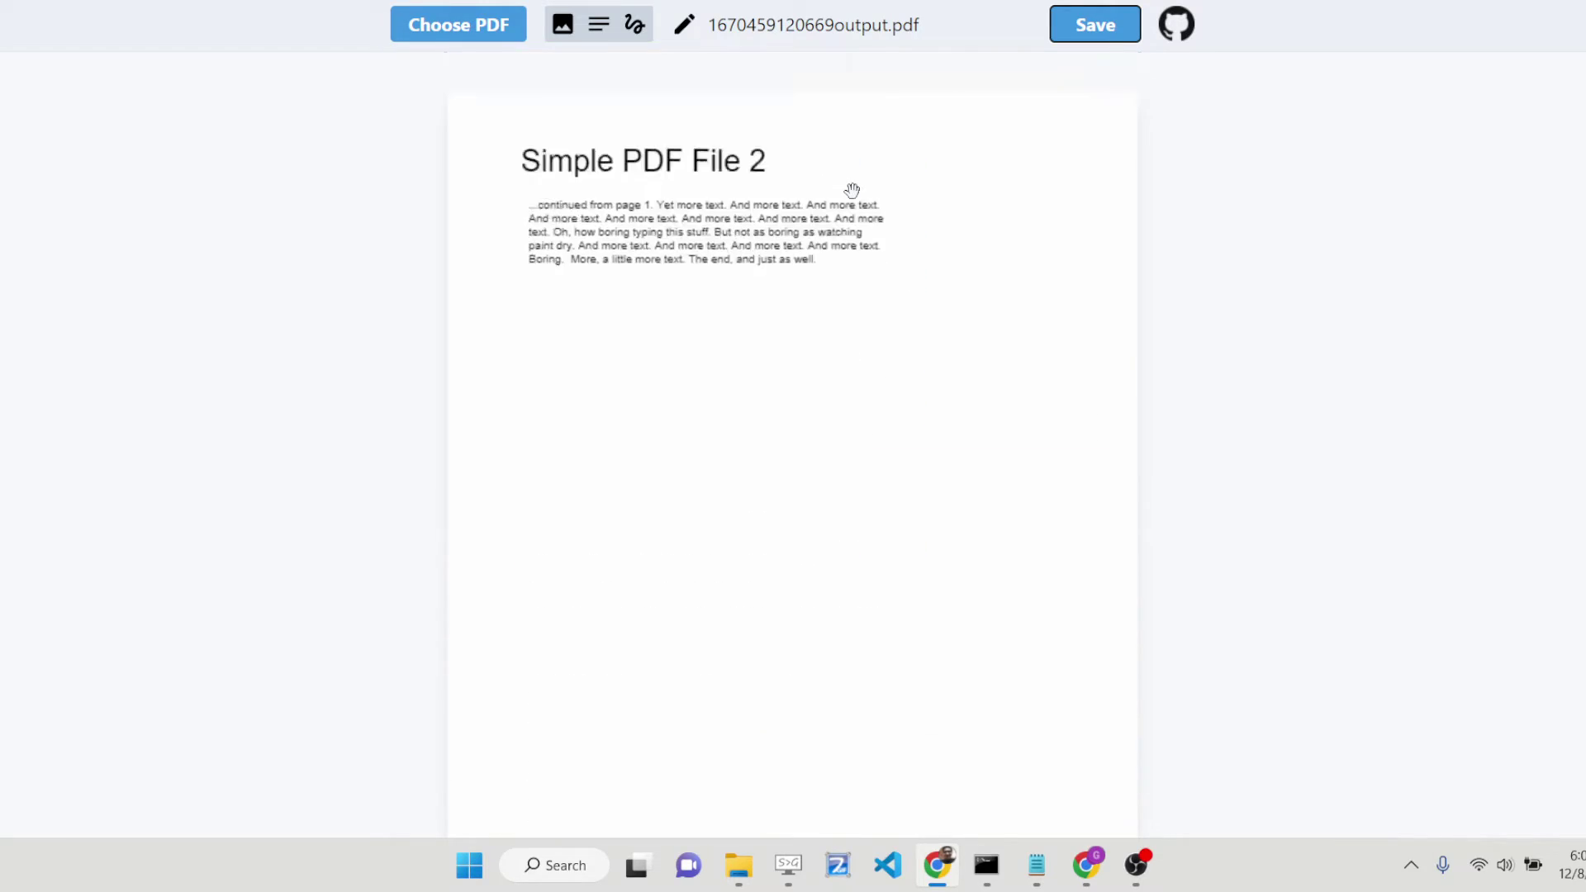
scroll(851, 191, "down", 3)
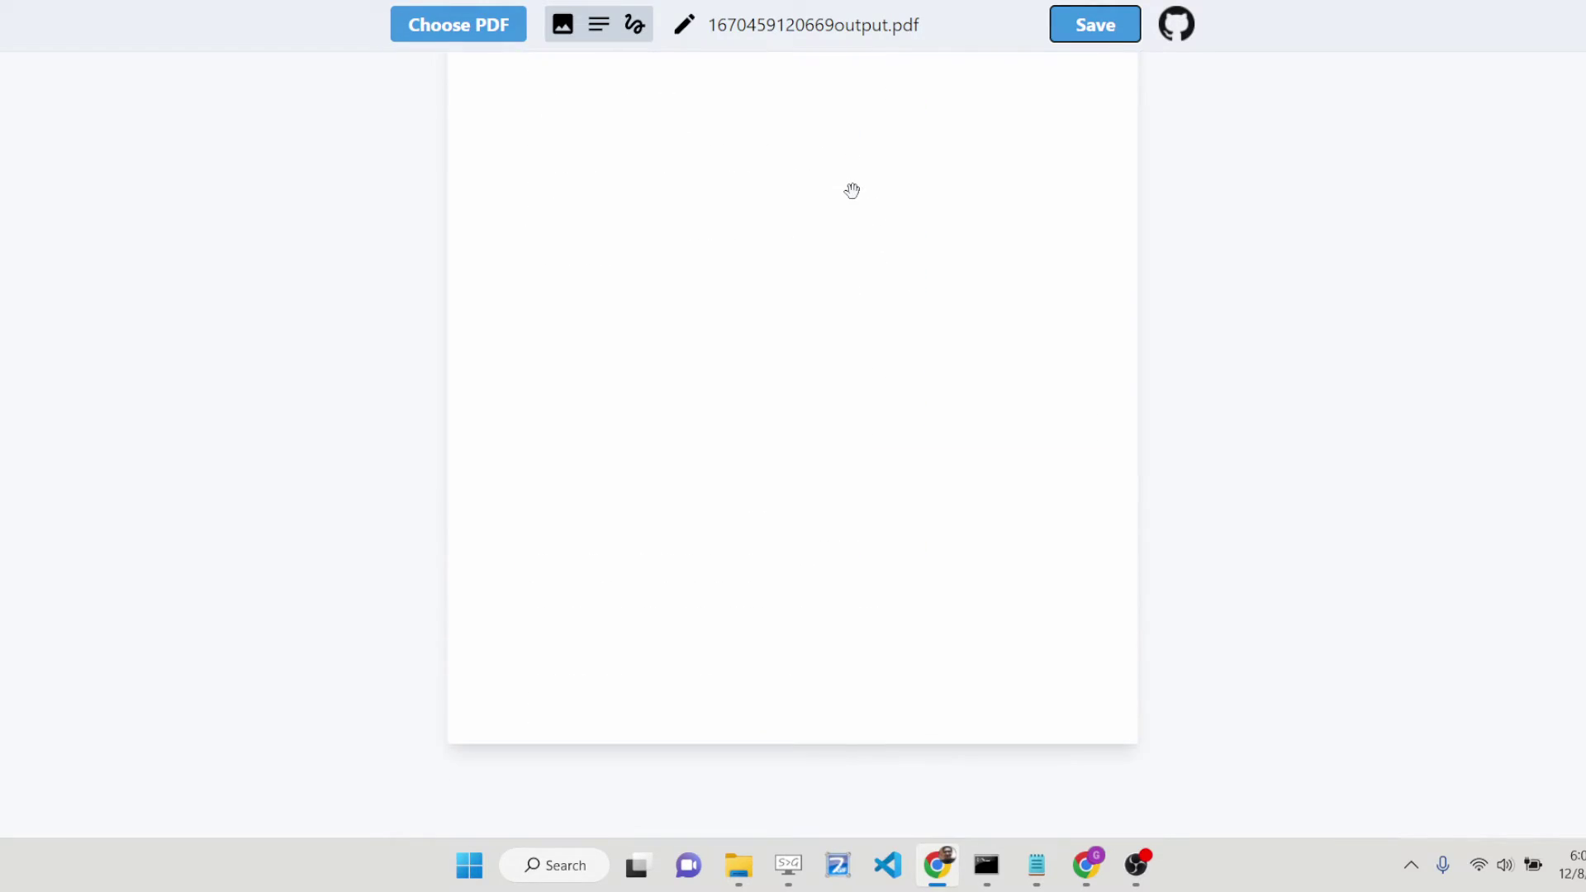
left_click(600, 28)
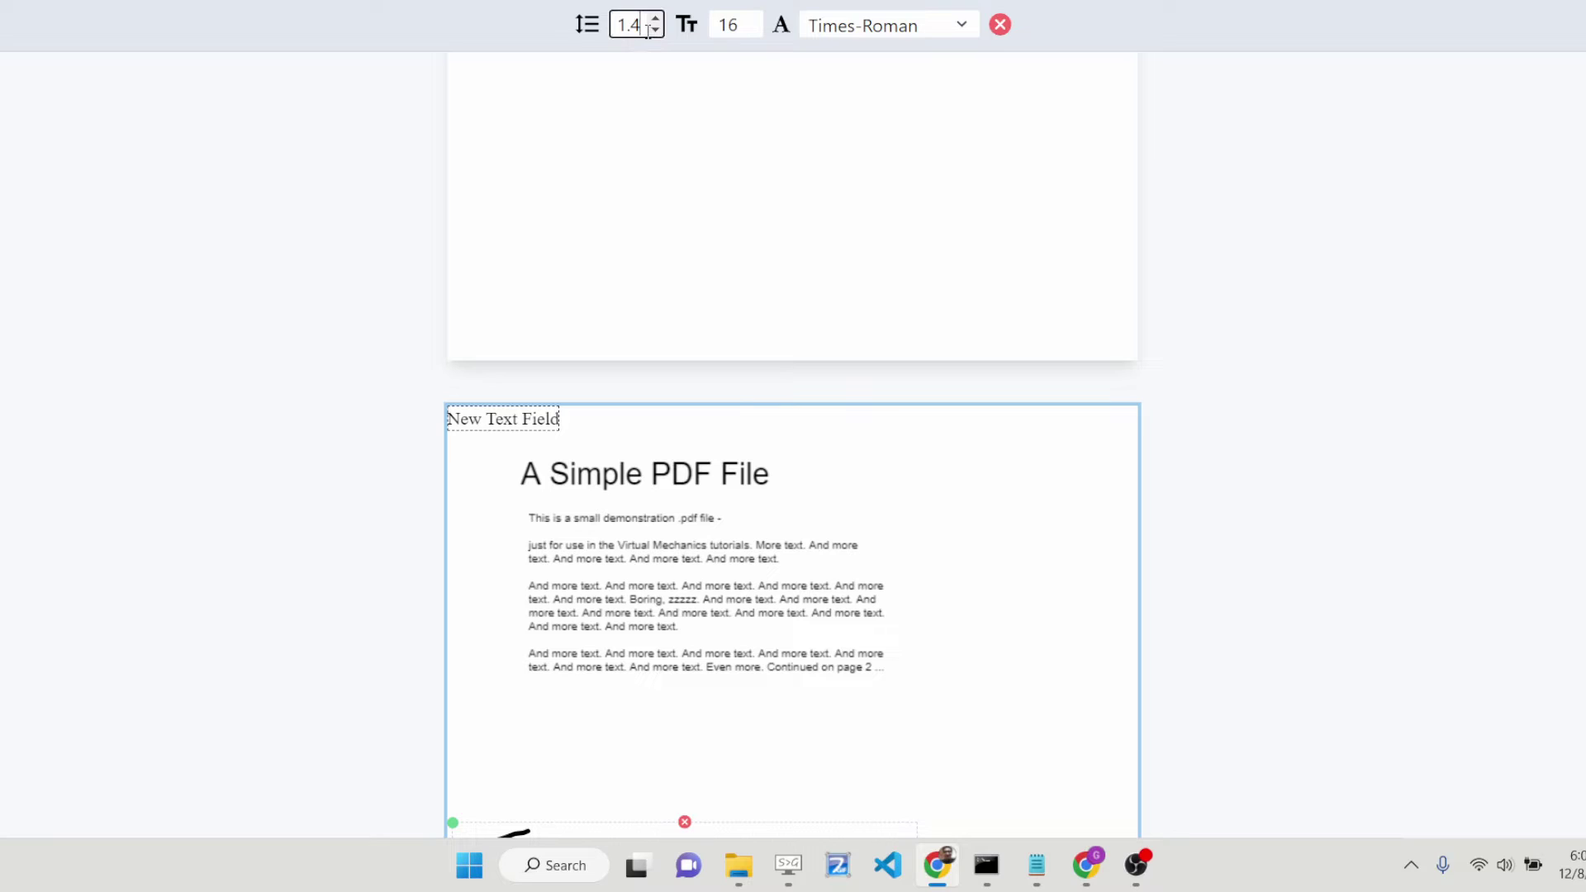
left_click(927, 38)
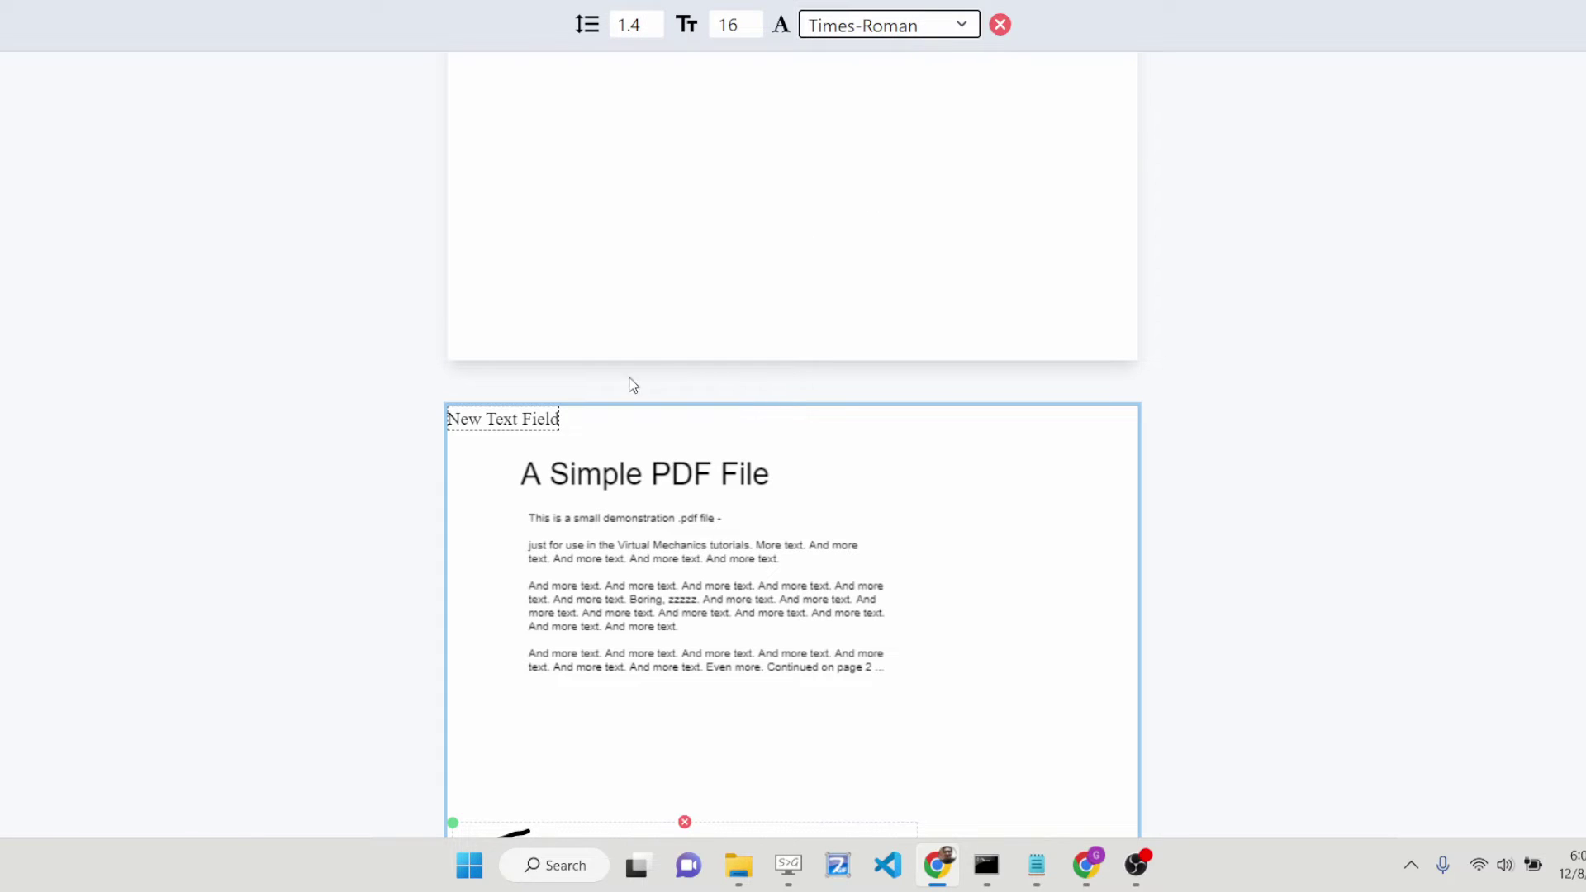
left_click_drag(595, 442, 991, 523)
Set the text field's line height to 3 and raise its font size to 24
left_click(975, 493)
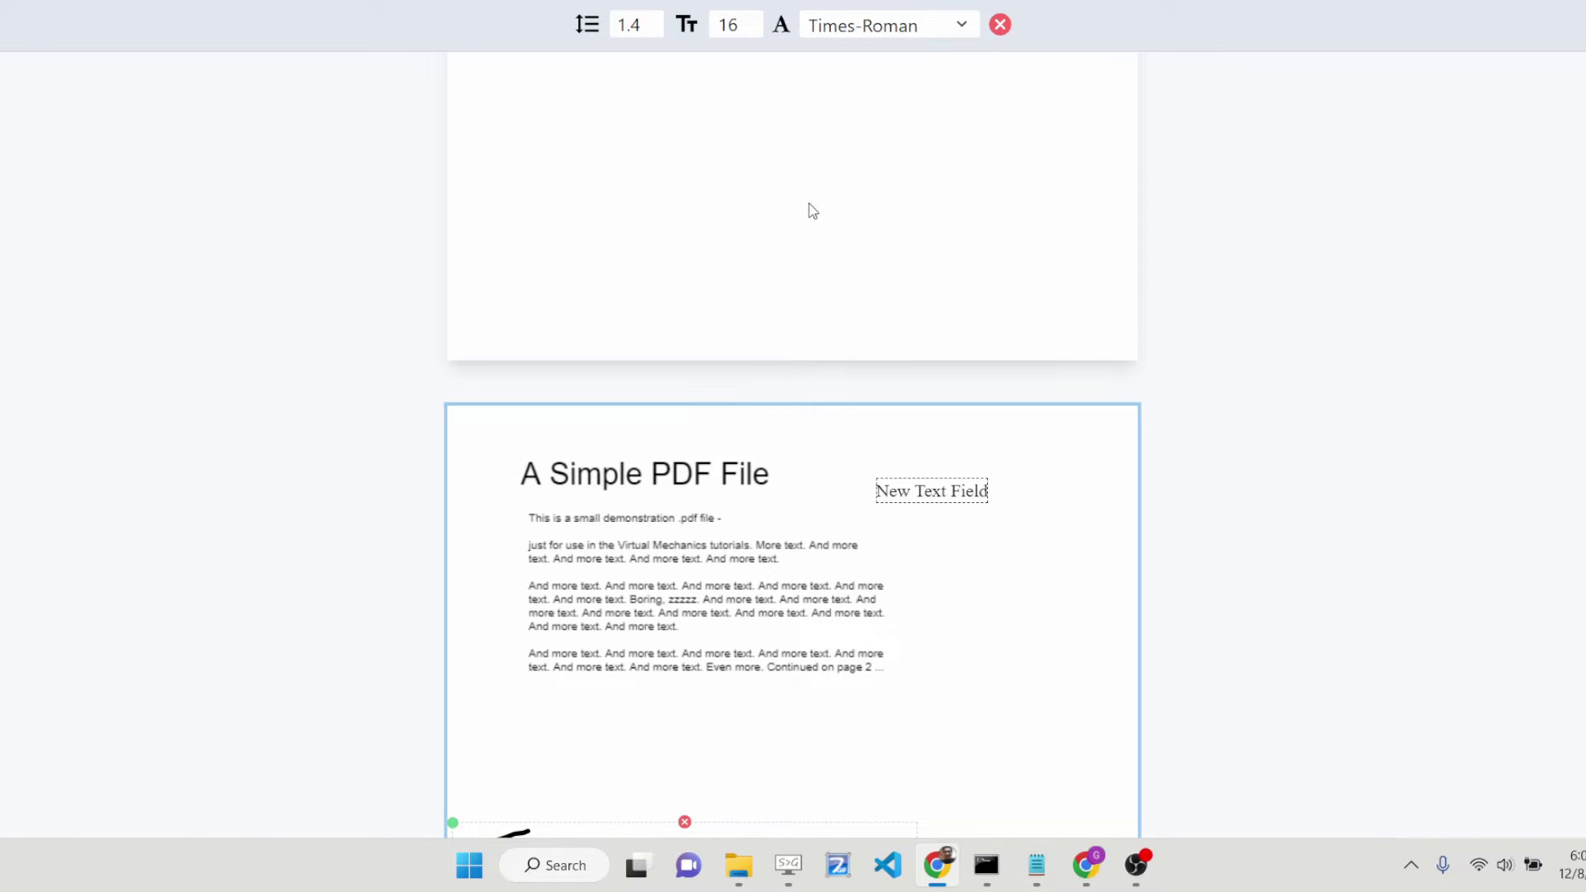
left_click(655, 20)
left_click(654, 20)
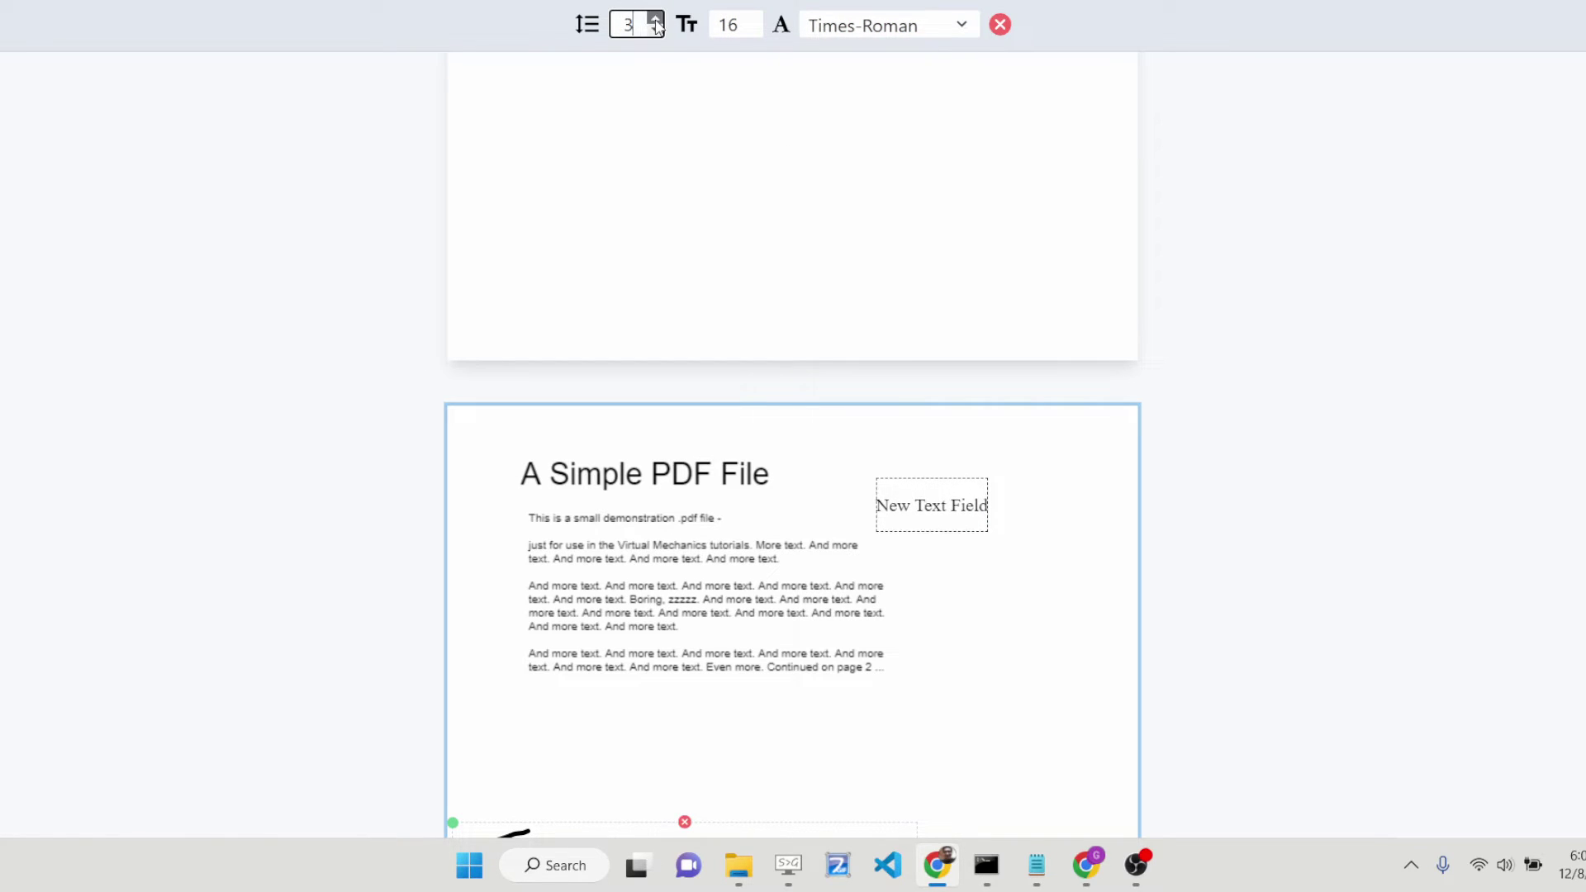
left_click(754, 18)
left_click(754, 18)
left_click(753, 18)
left_click(754, 19)
left_click(754, 18)
Check on page 3 of saved copy (3) that the text field appears, clipped to 'New Tex'
left_click(1520, 411)
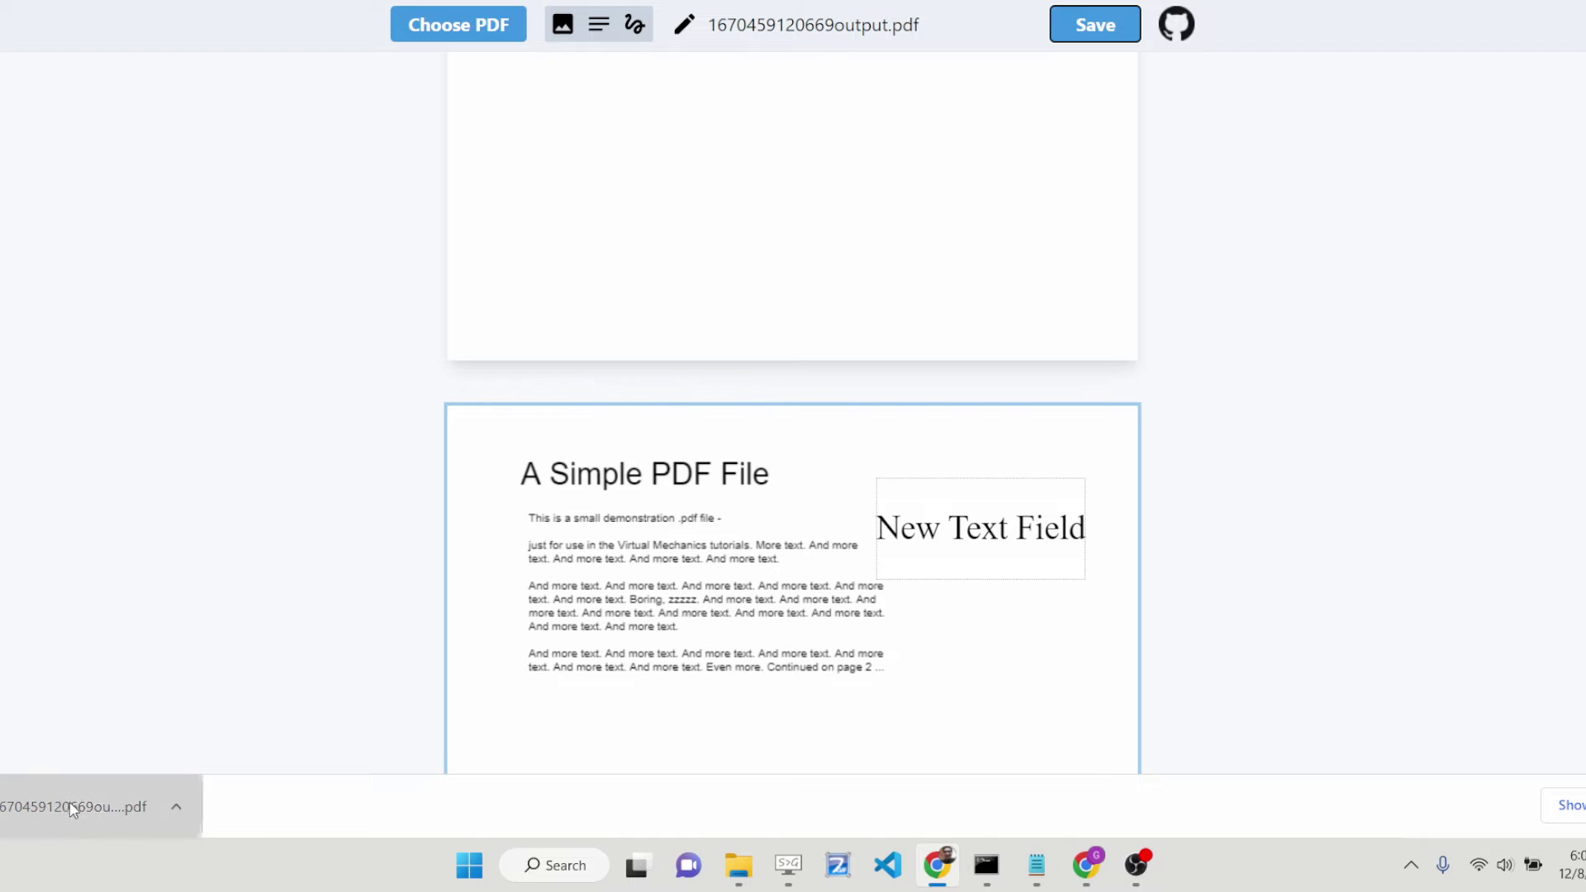
scroll(1011, 369, "down", 10)
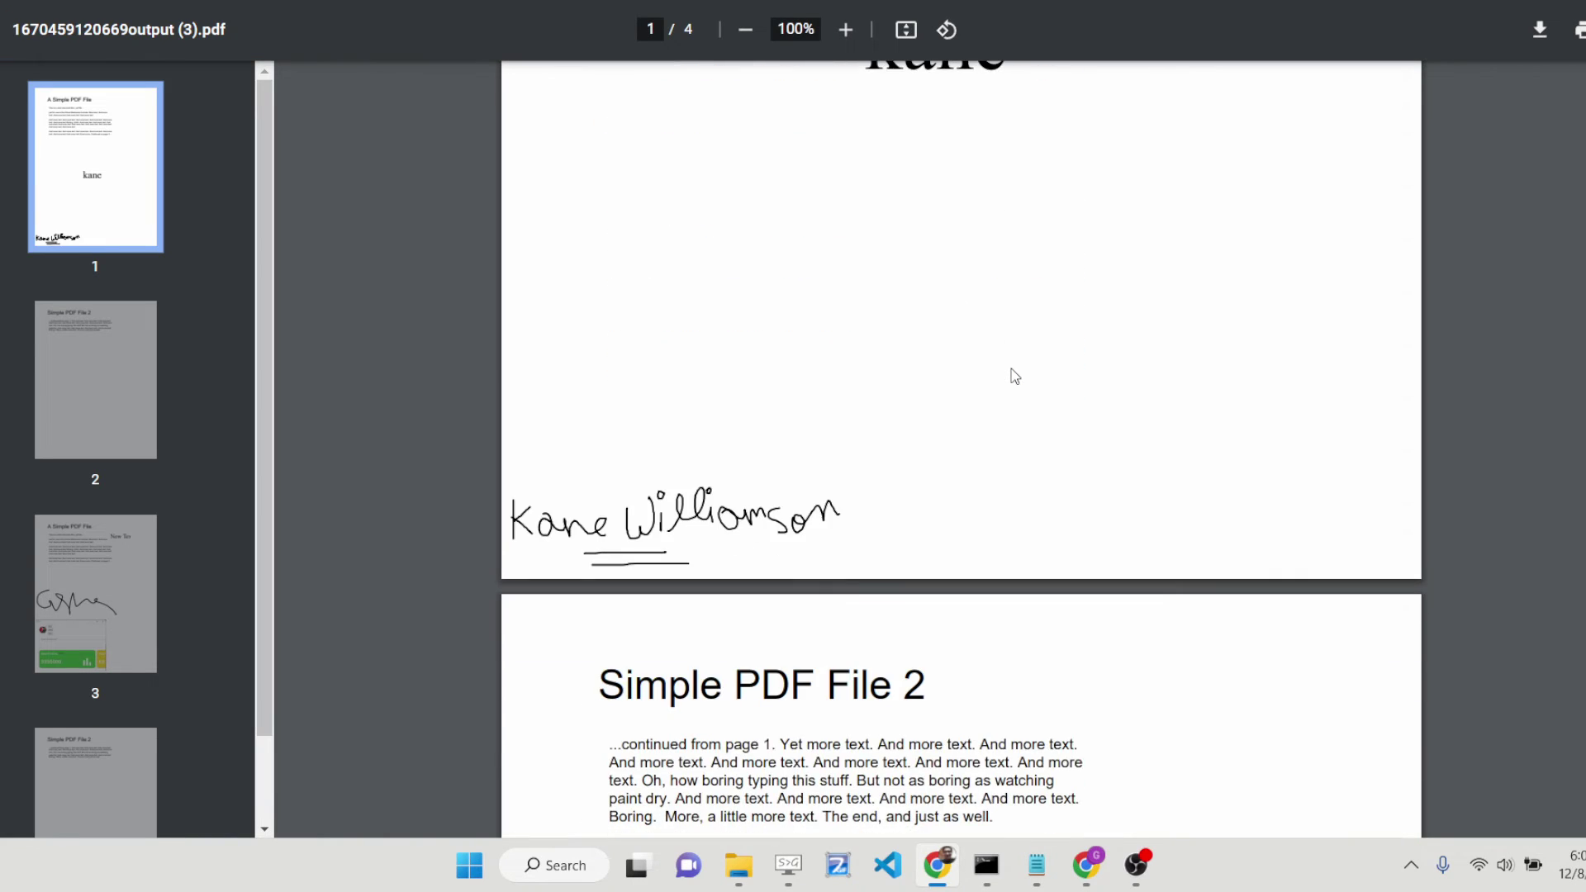
scroll(1012, 369, "down", 10)
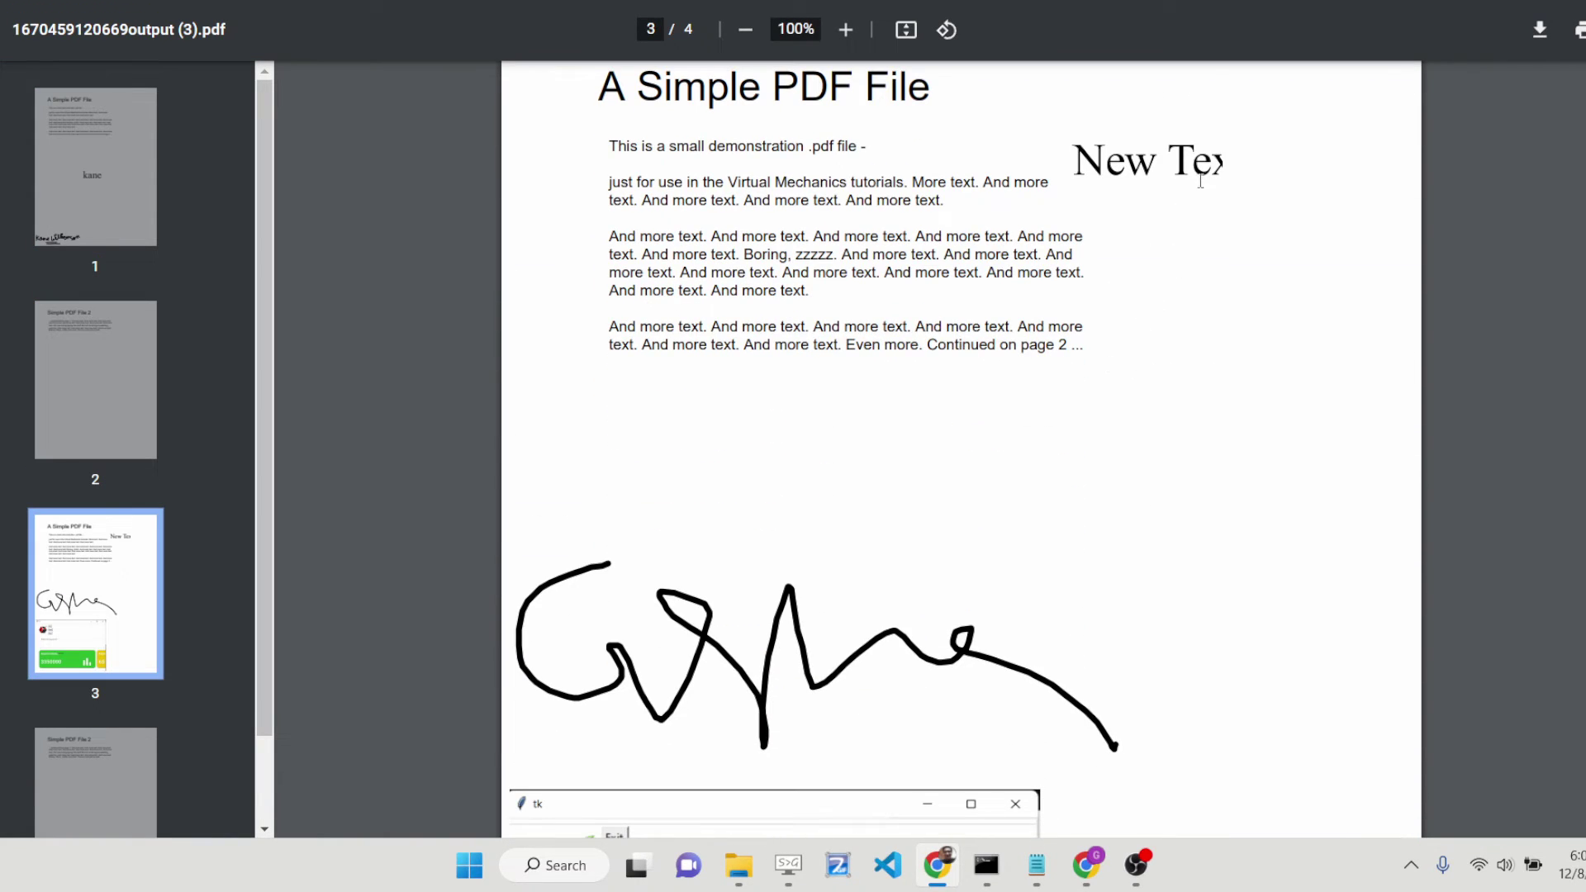
triple_click(1195, 163)
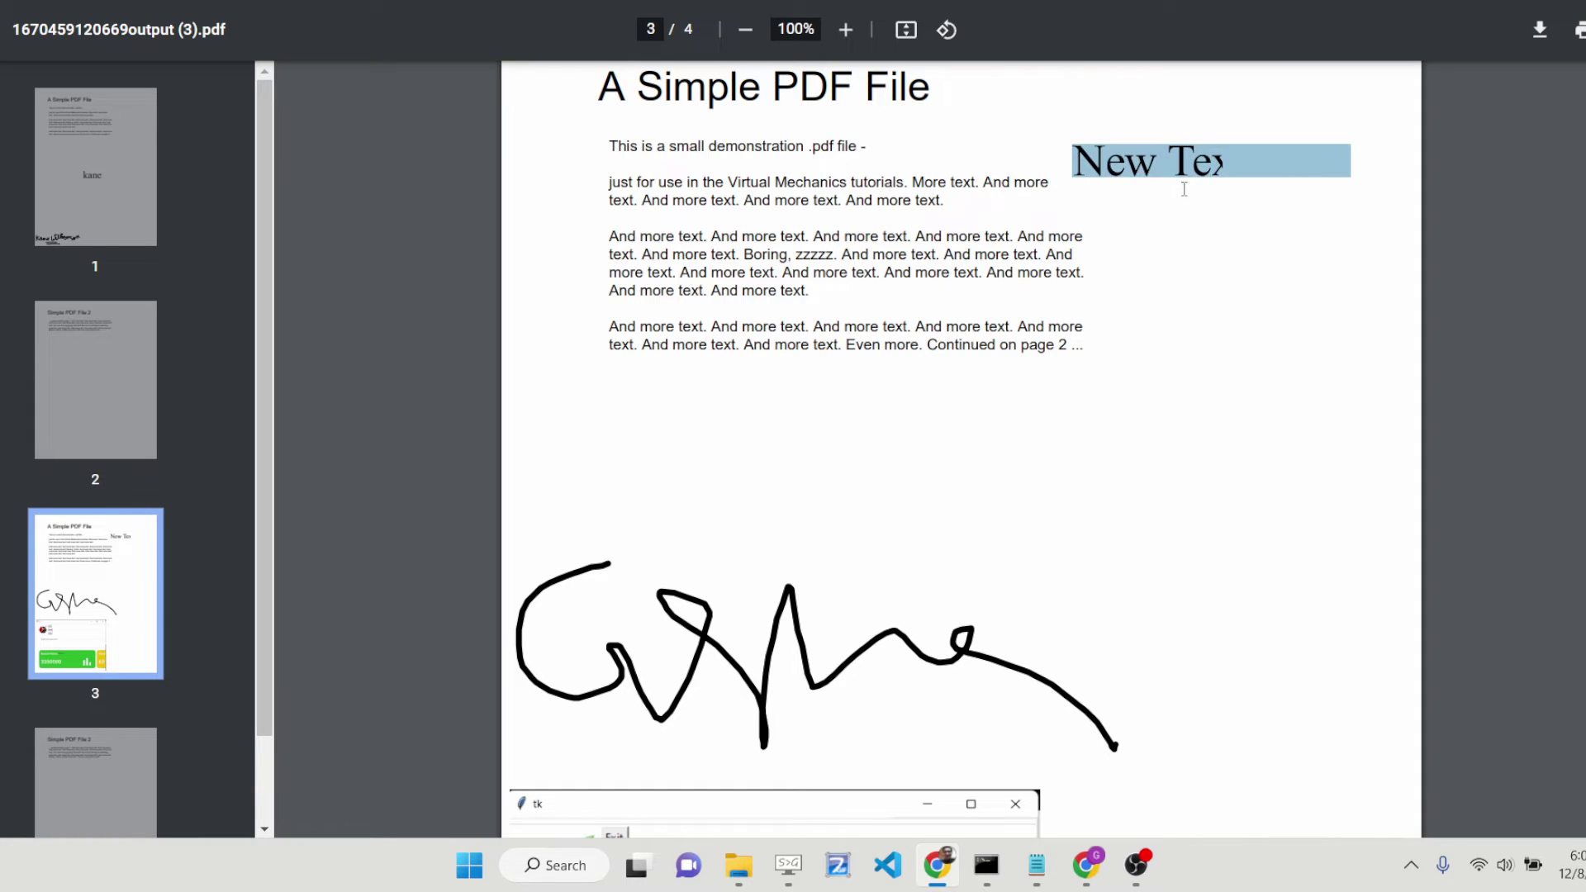
scroll(1168, 337, "down", 12)
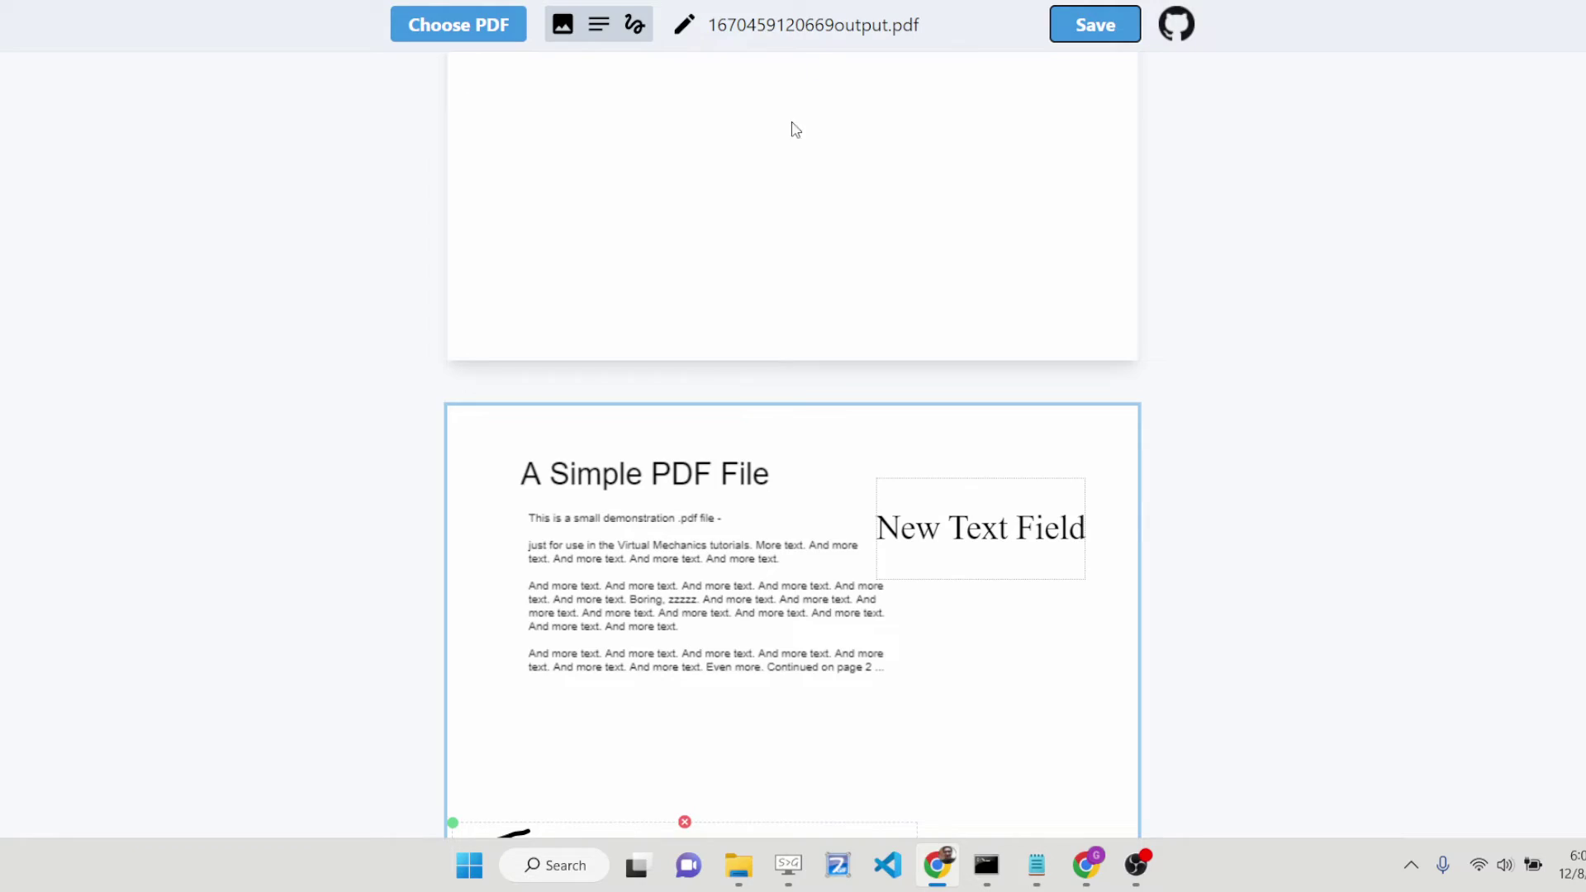
scroll(836, 184, "up", 5)
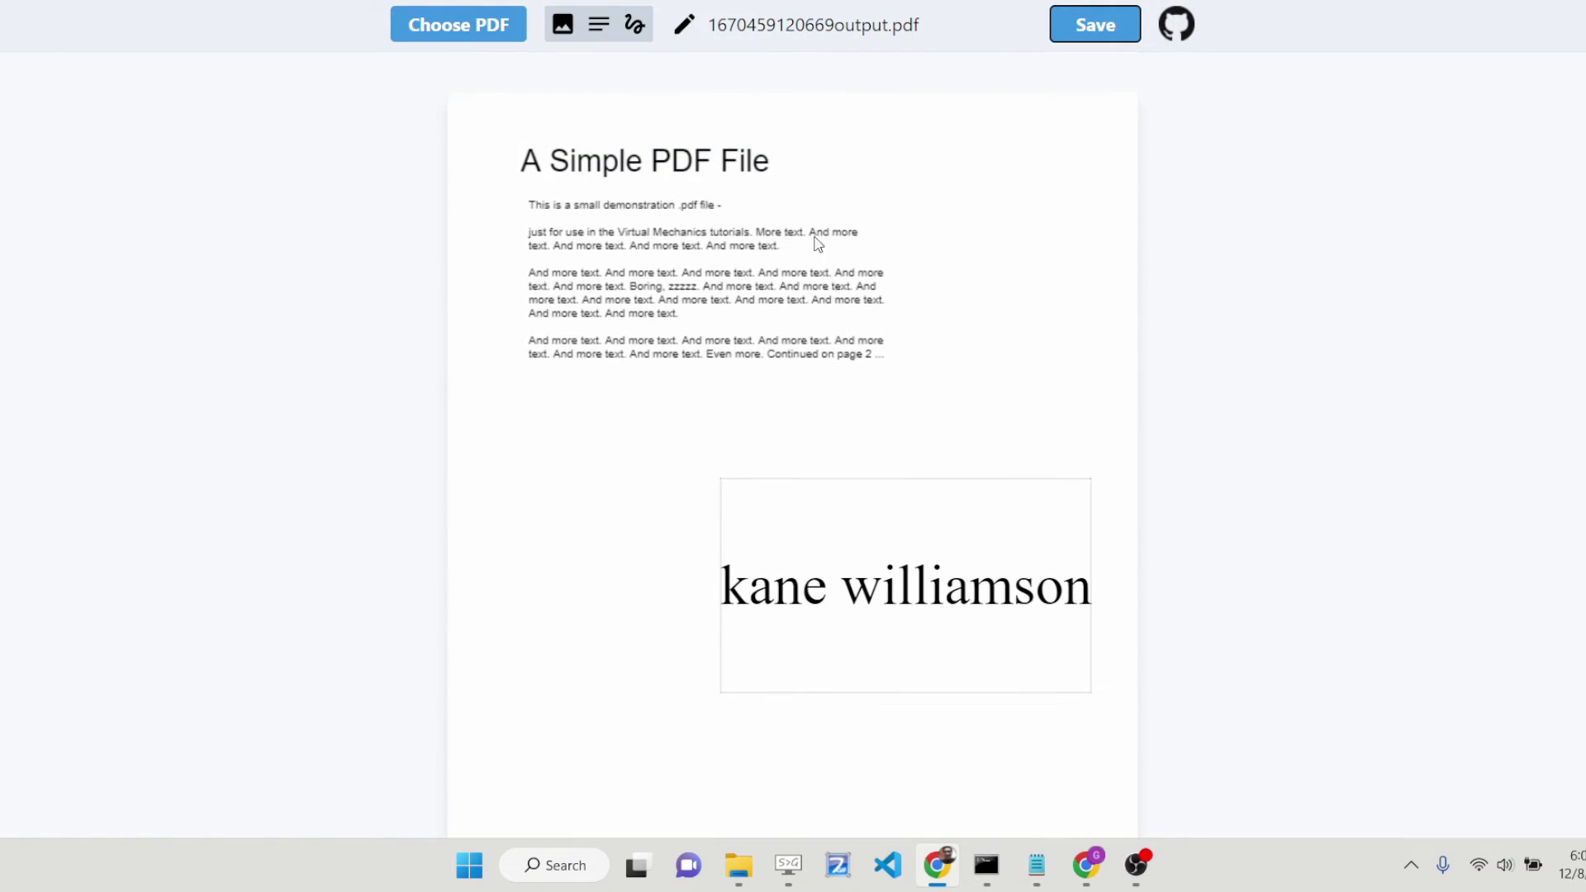
Insert the Wellington place-lookup screenshot from the Lightshot folder onto page 1
left_click(563, 26)
left_click(498, 242)
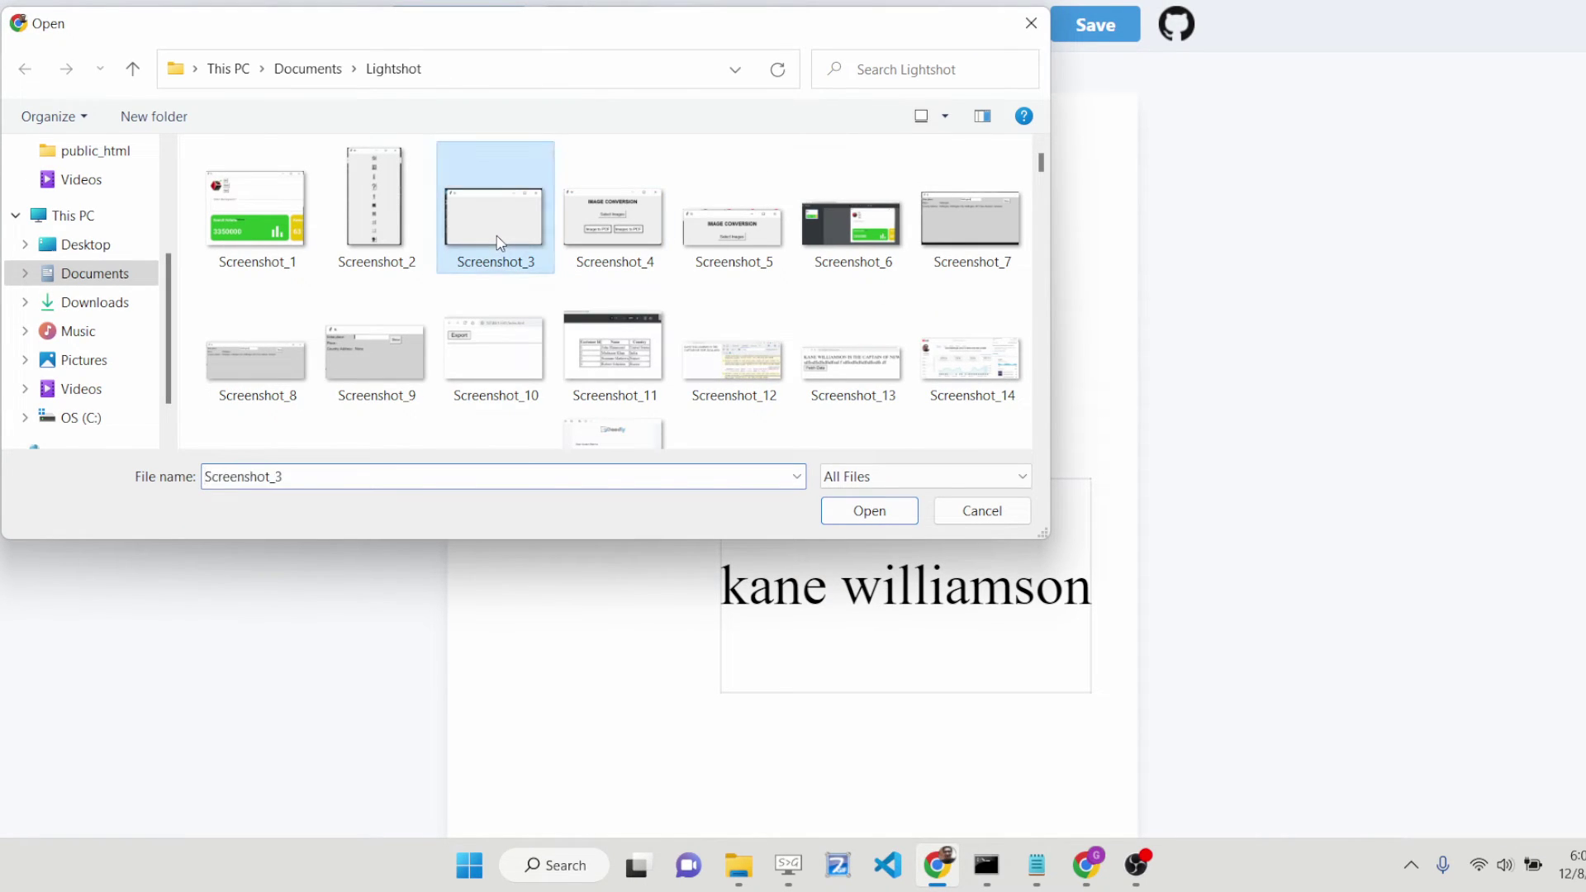
double_click(498, 242)
scroll(684, 363, "down", 5)
left_click(682, 369)
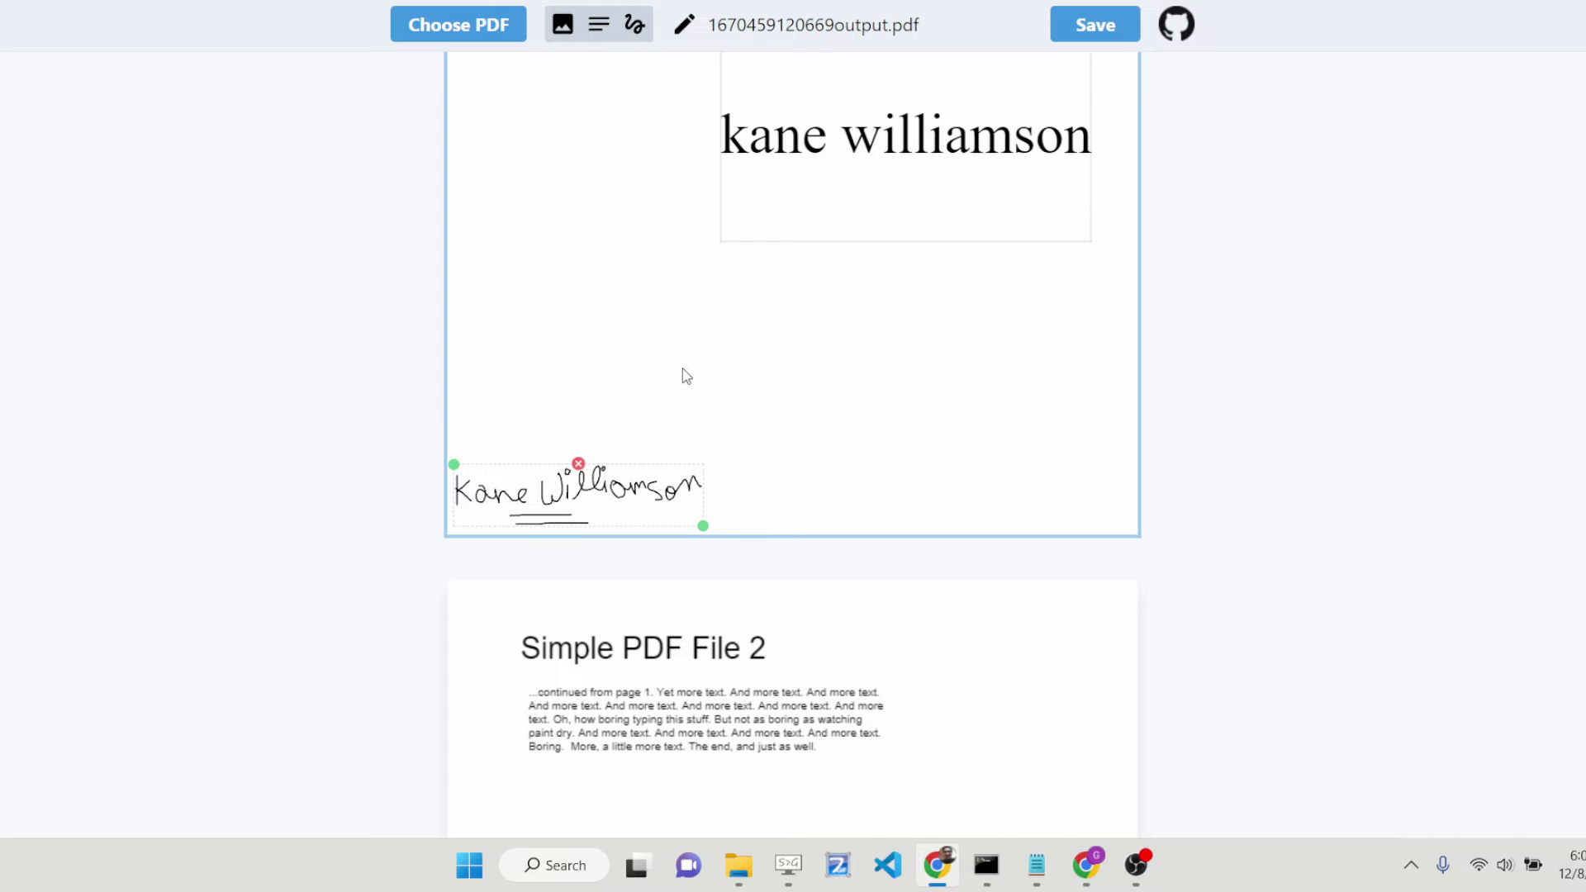
scroll(740, 360, "up", 5)
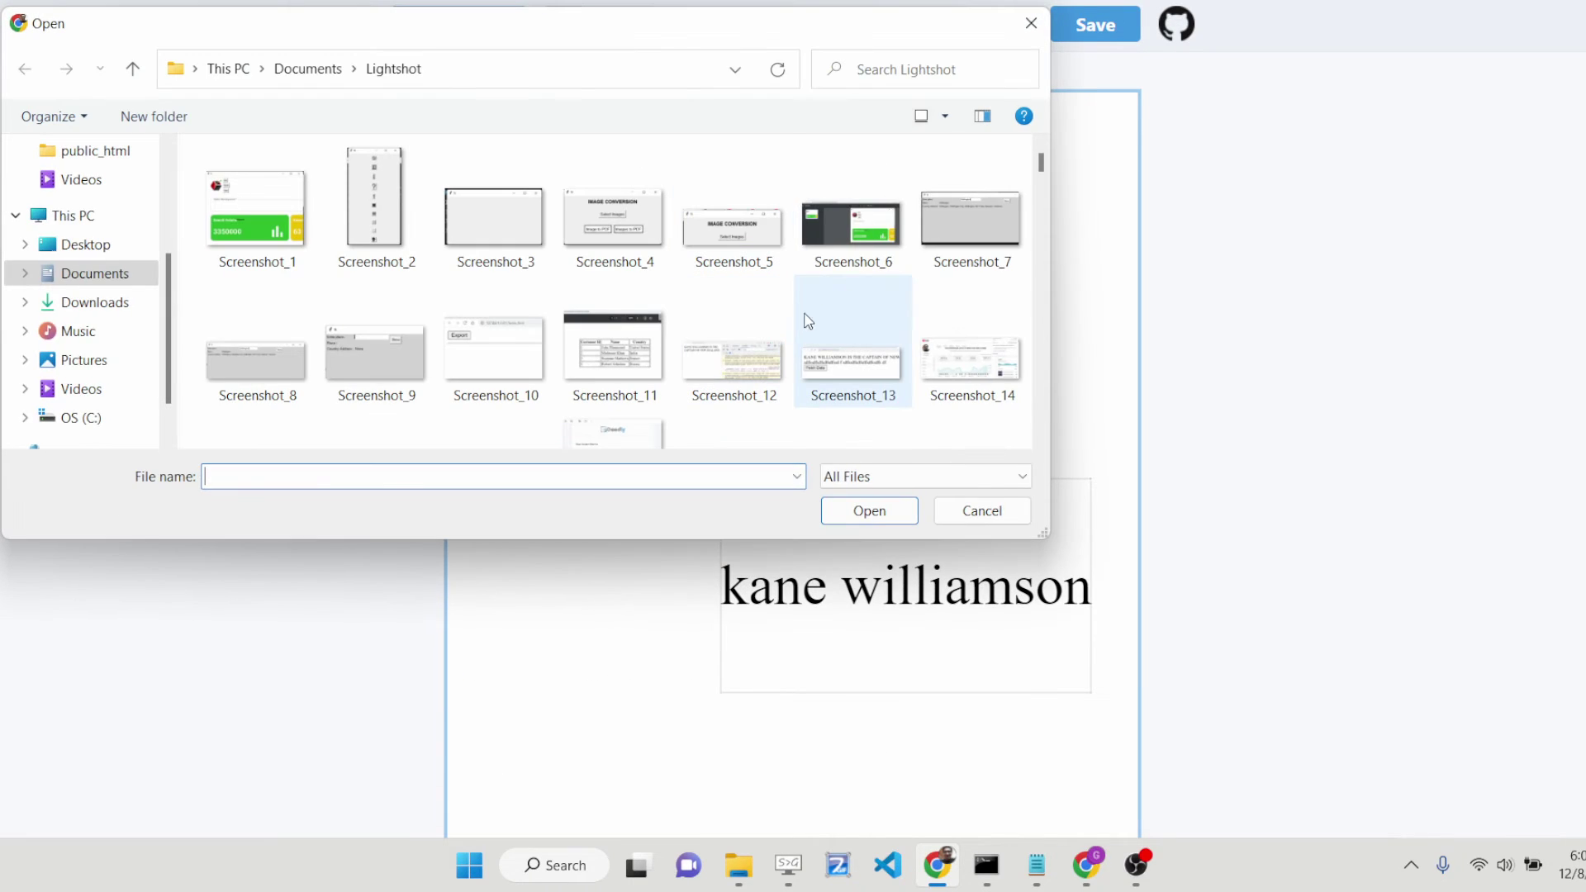
double_click(974, 218)
Position the screenshot between the typed name and the signature, and widen it
left_click_drag(850, 256, 874, 448)
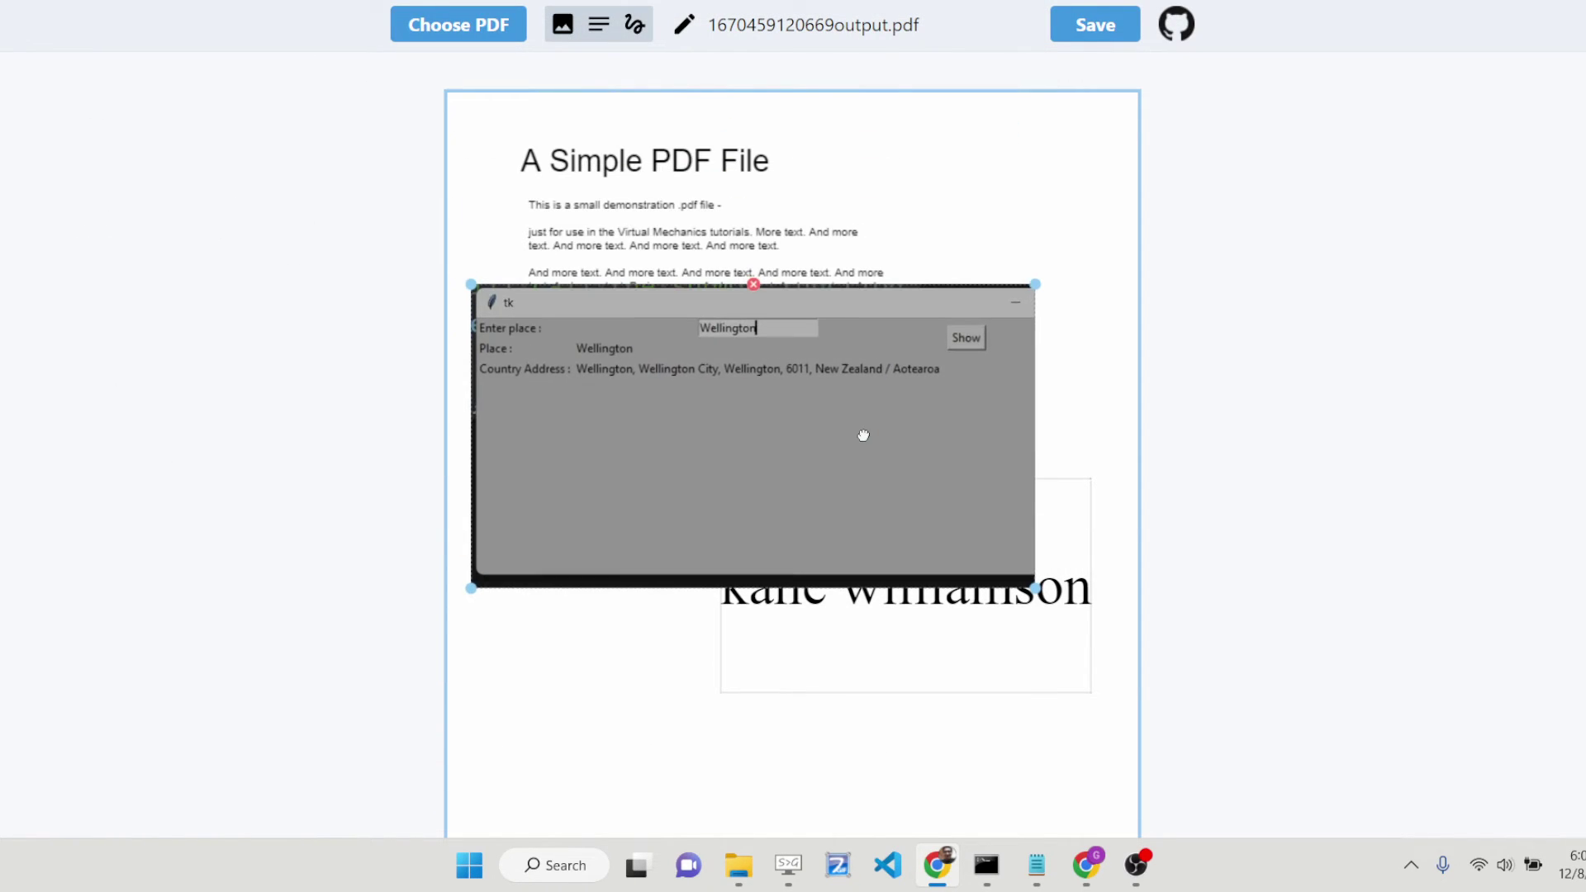
left_click_drag(1038, 592, 902, 629)
scroll(826, 413, "down", 4)
mouse_move(779, 340)
left_mouse_down()
mouse_move(779, 453)
mouse_move(815, 400)
mouse_move(812, 350)
left_mouse_up()
left_click_drag(1063, 530, 1105, 542)
In a new tab, go to google.com and search for pdf.js
key("ctrl+t")
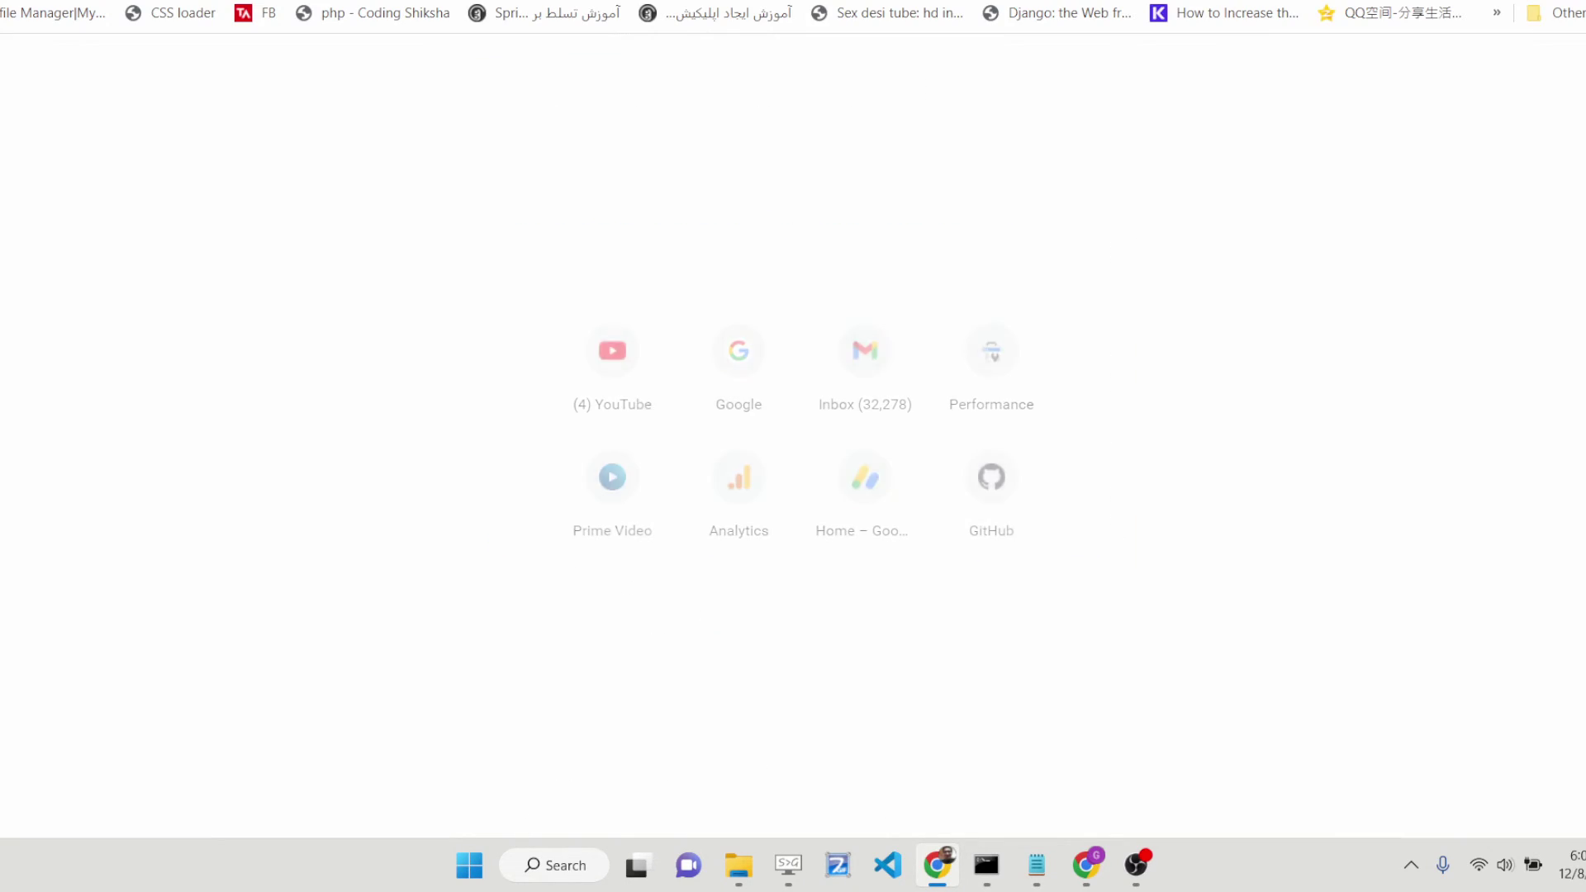
type("google.com")
key("Return")
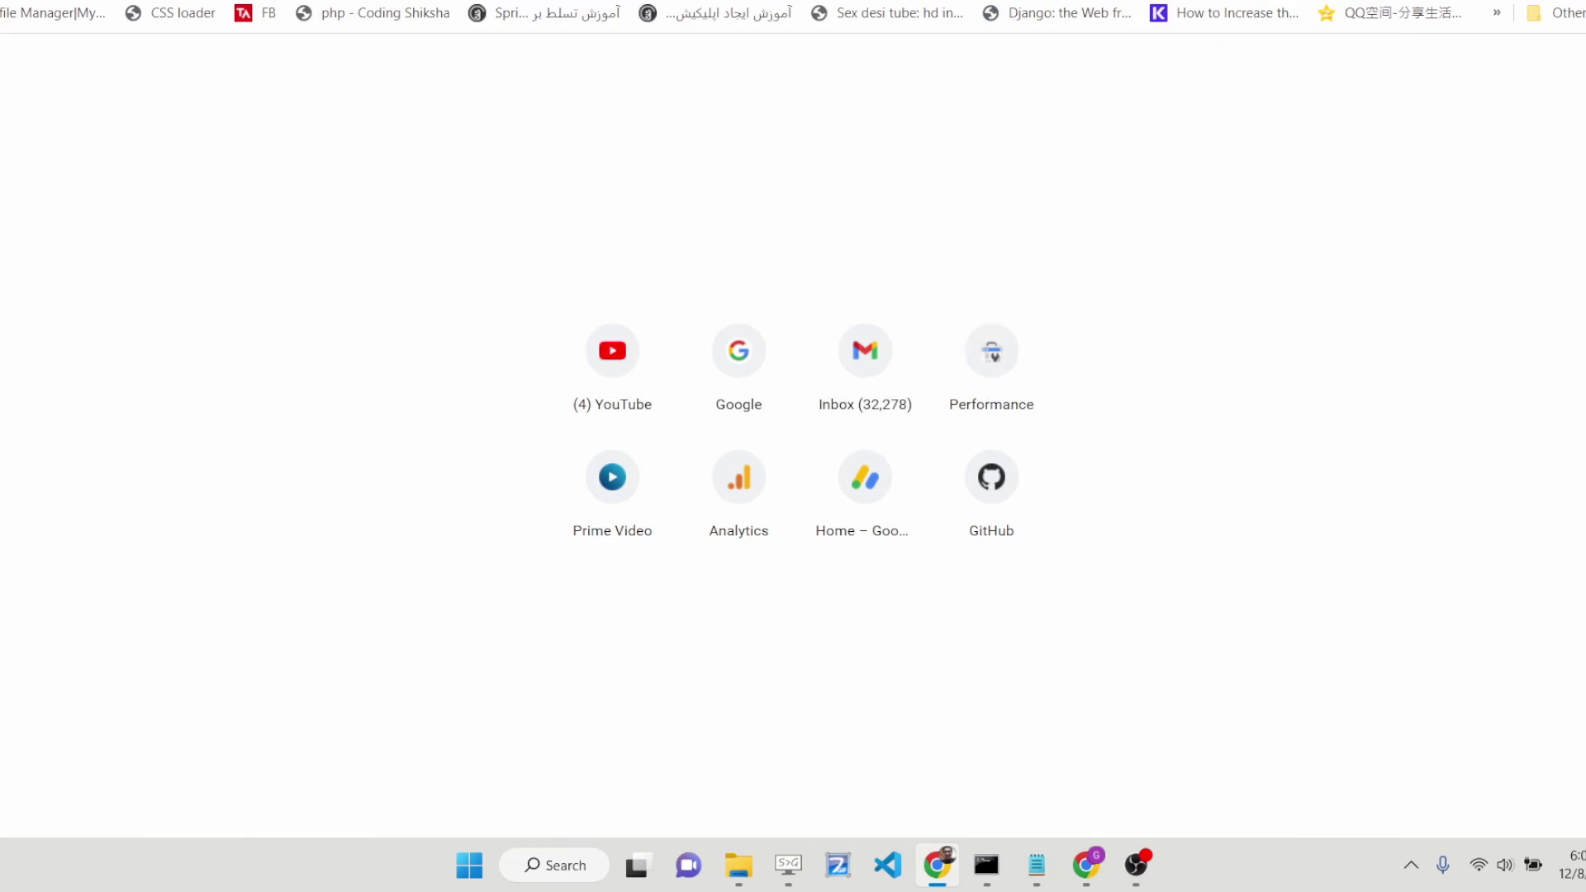
type("pdf.js")
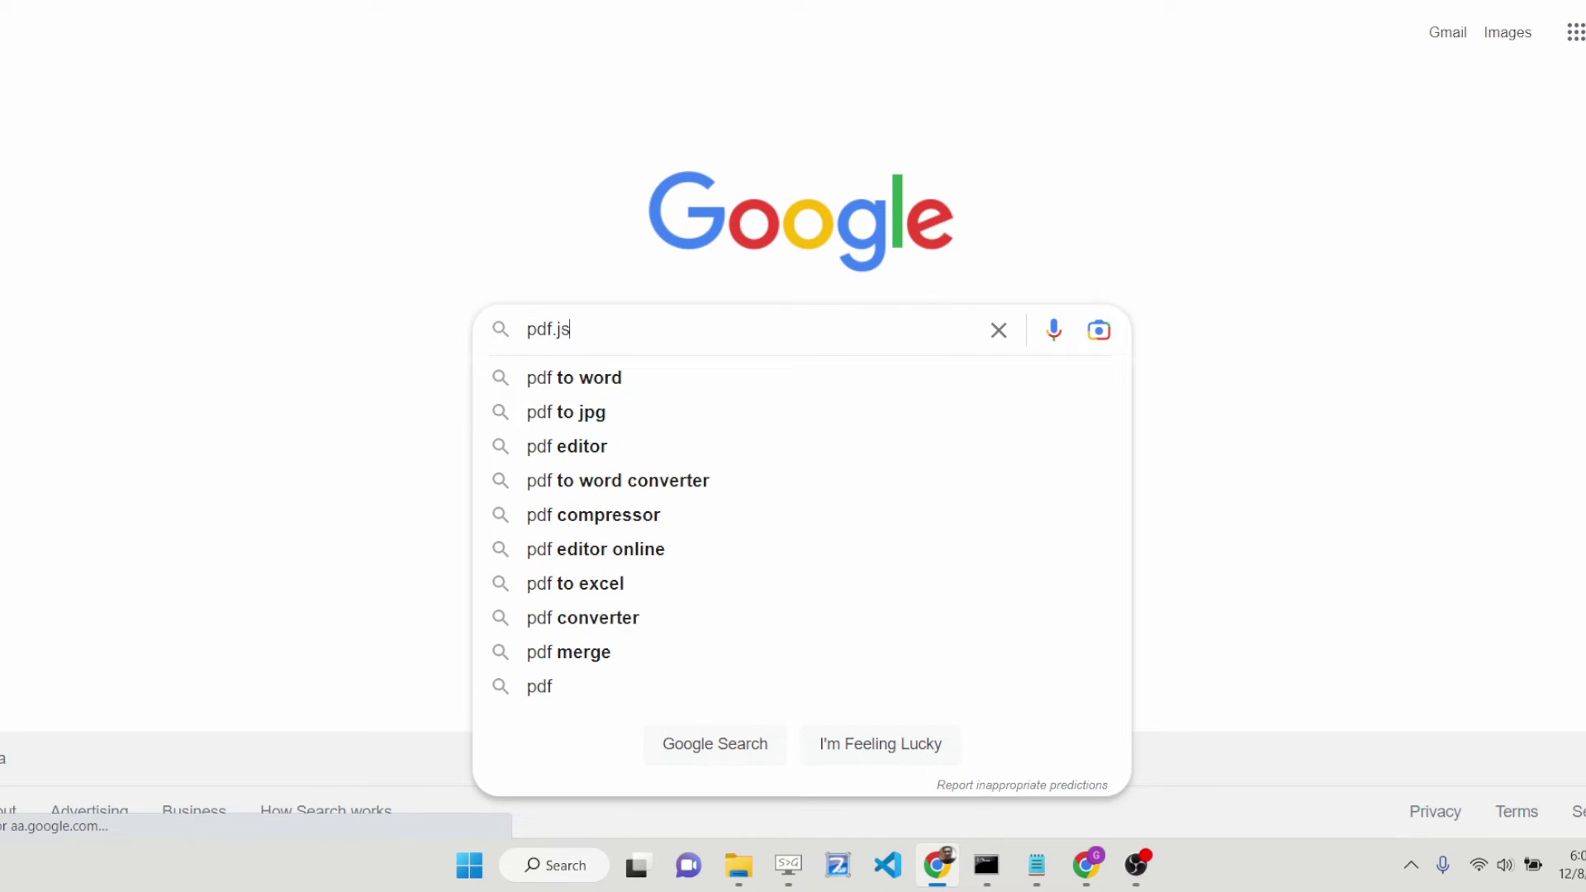
key("Return")
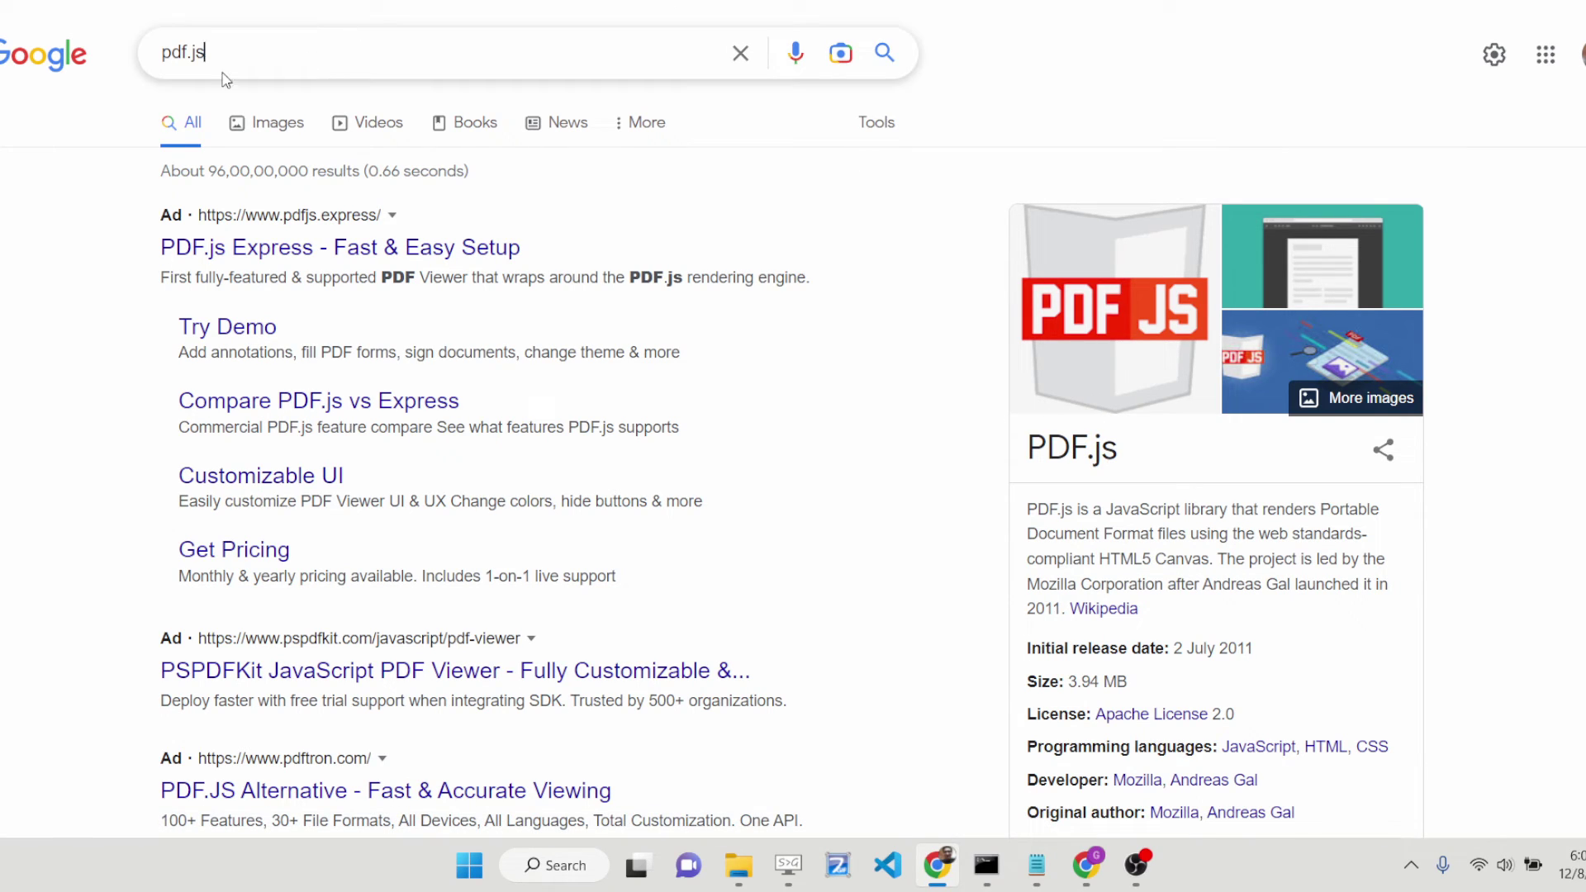
Search for jspdf and open its npm package page
type("spdf")
key("Return")
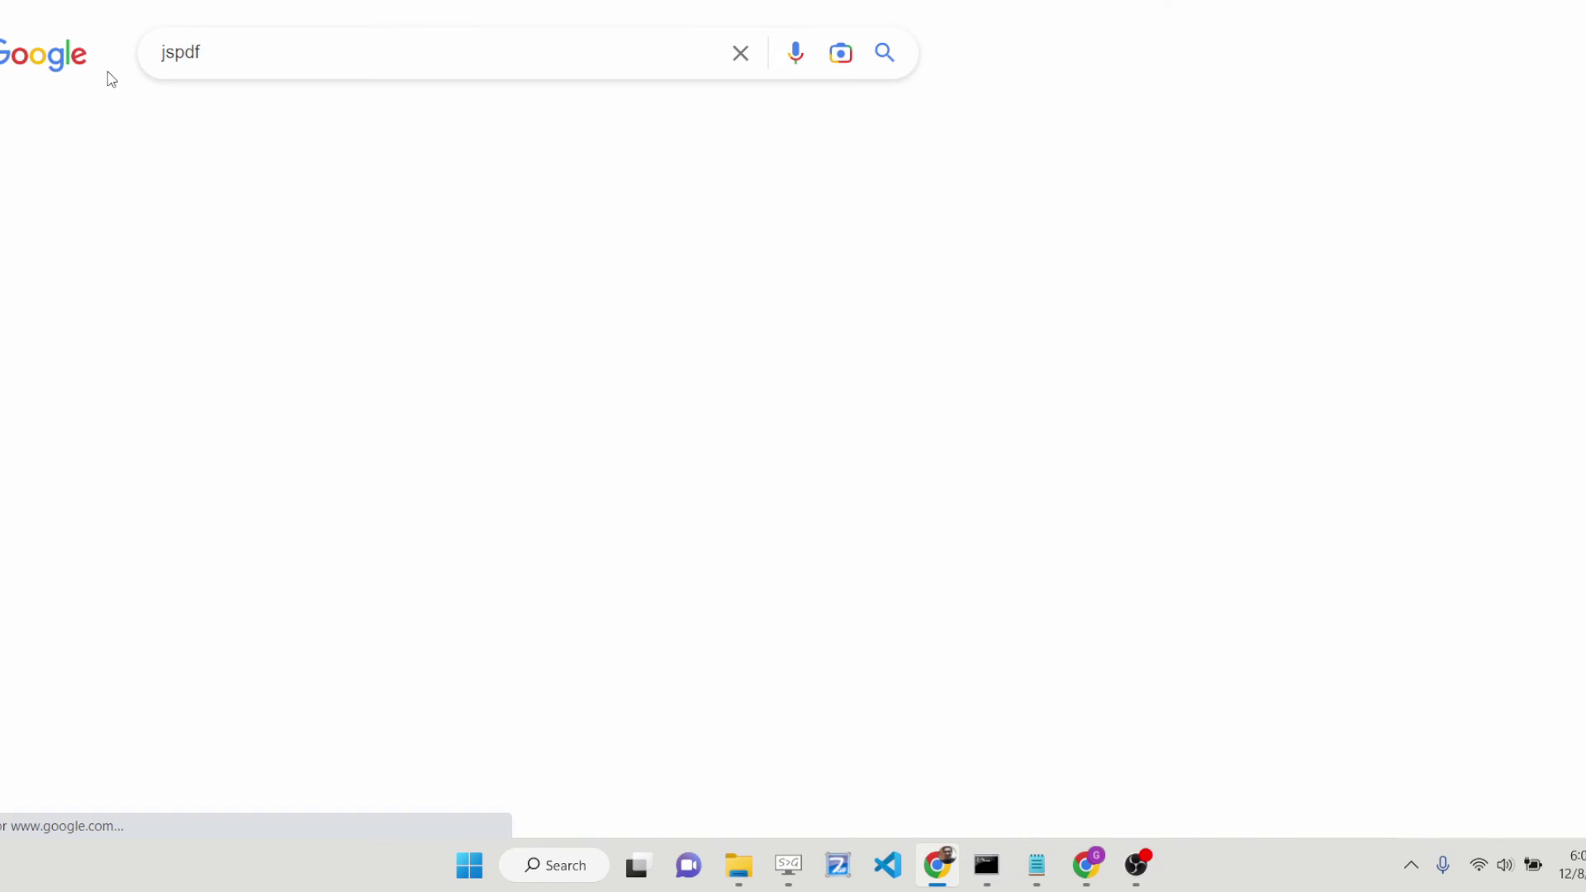
scroll(364, 375, "down", 4)
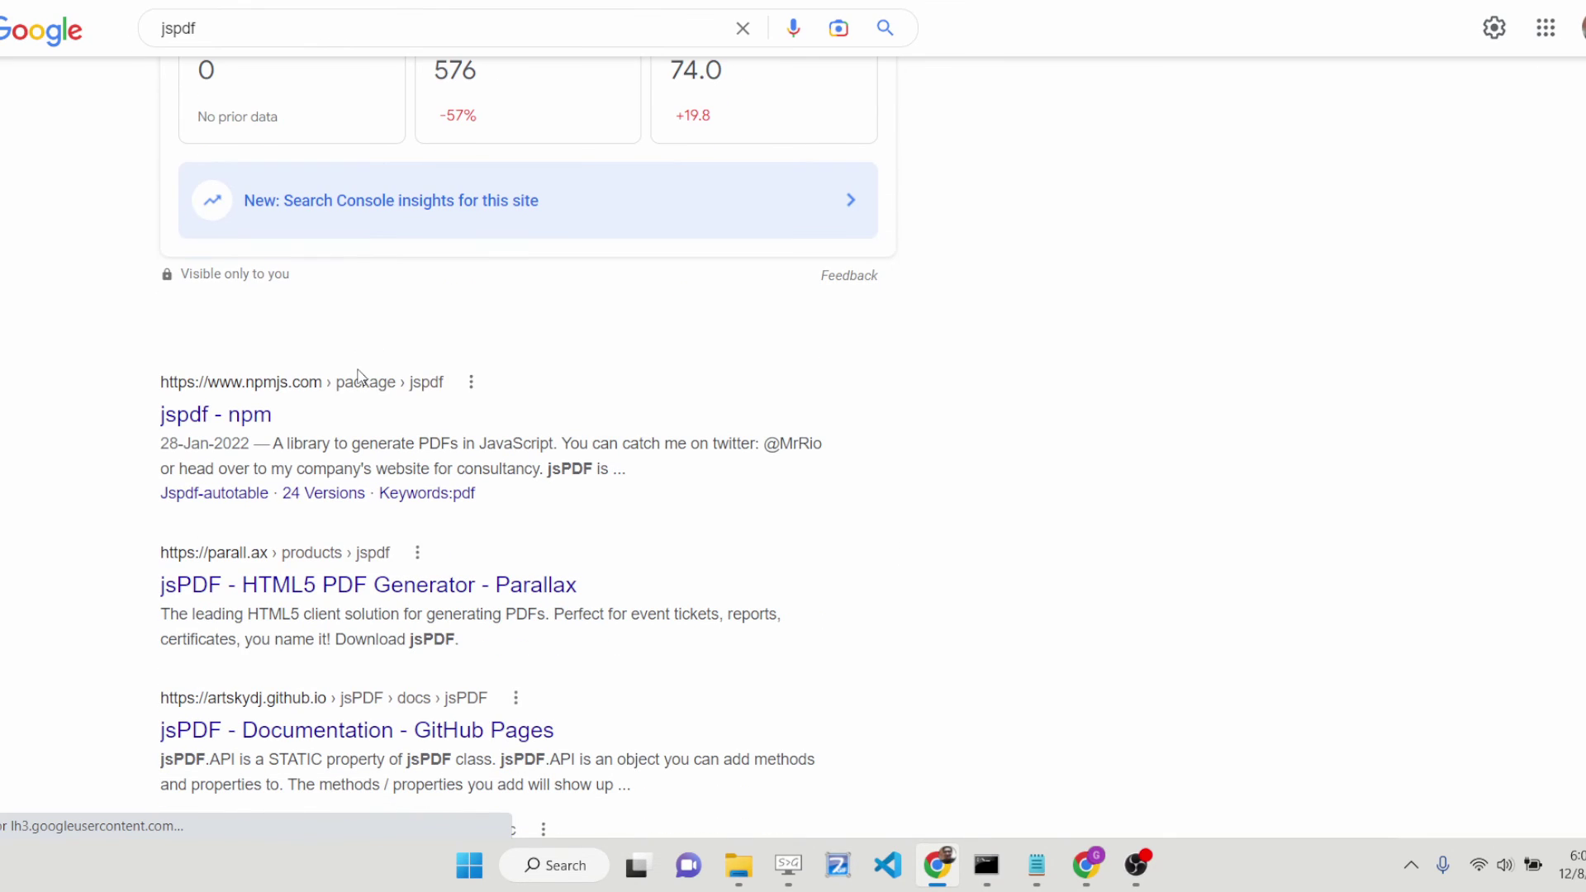
left_click(221, 411)
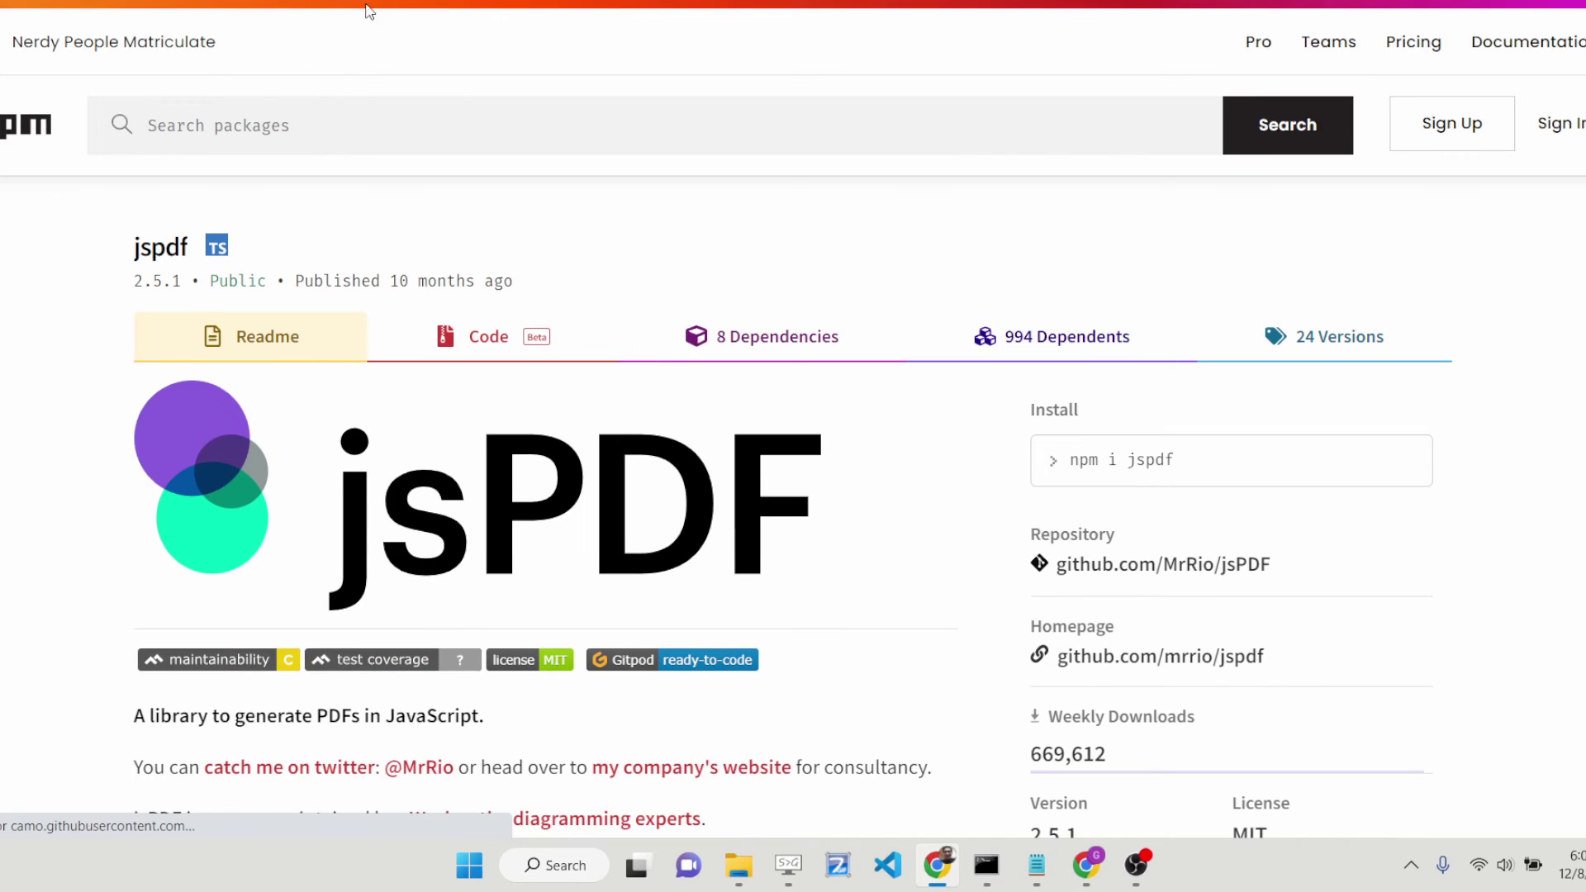
Go back to google.com and search for html2pdf
key("ctrl+l")
type("google.com")
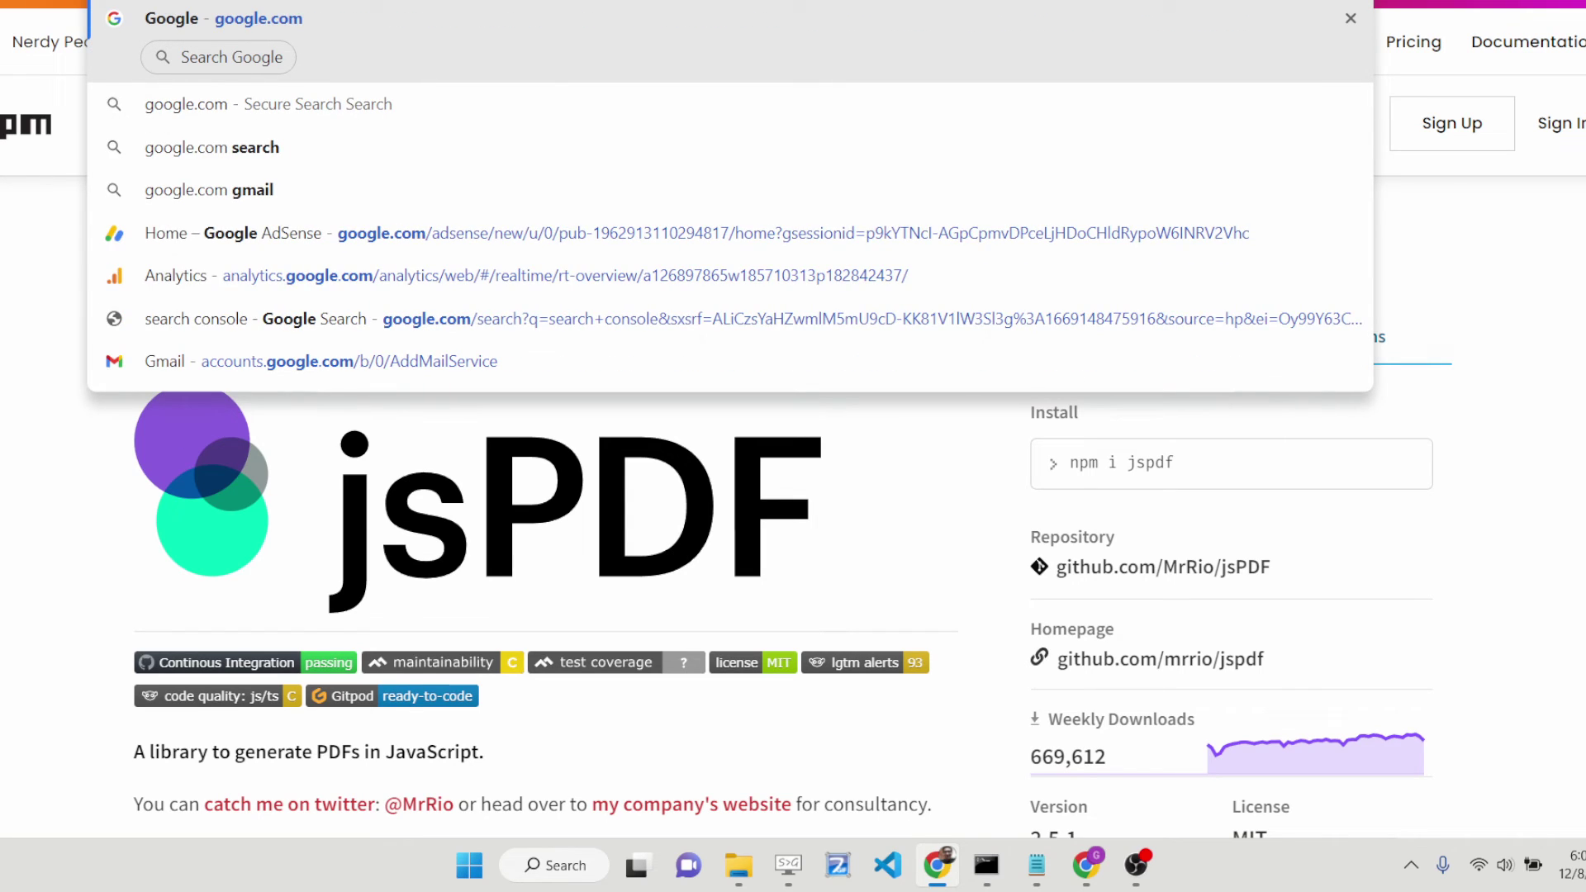
key("Return")
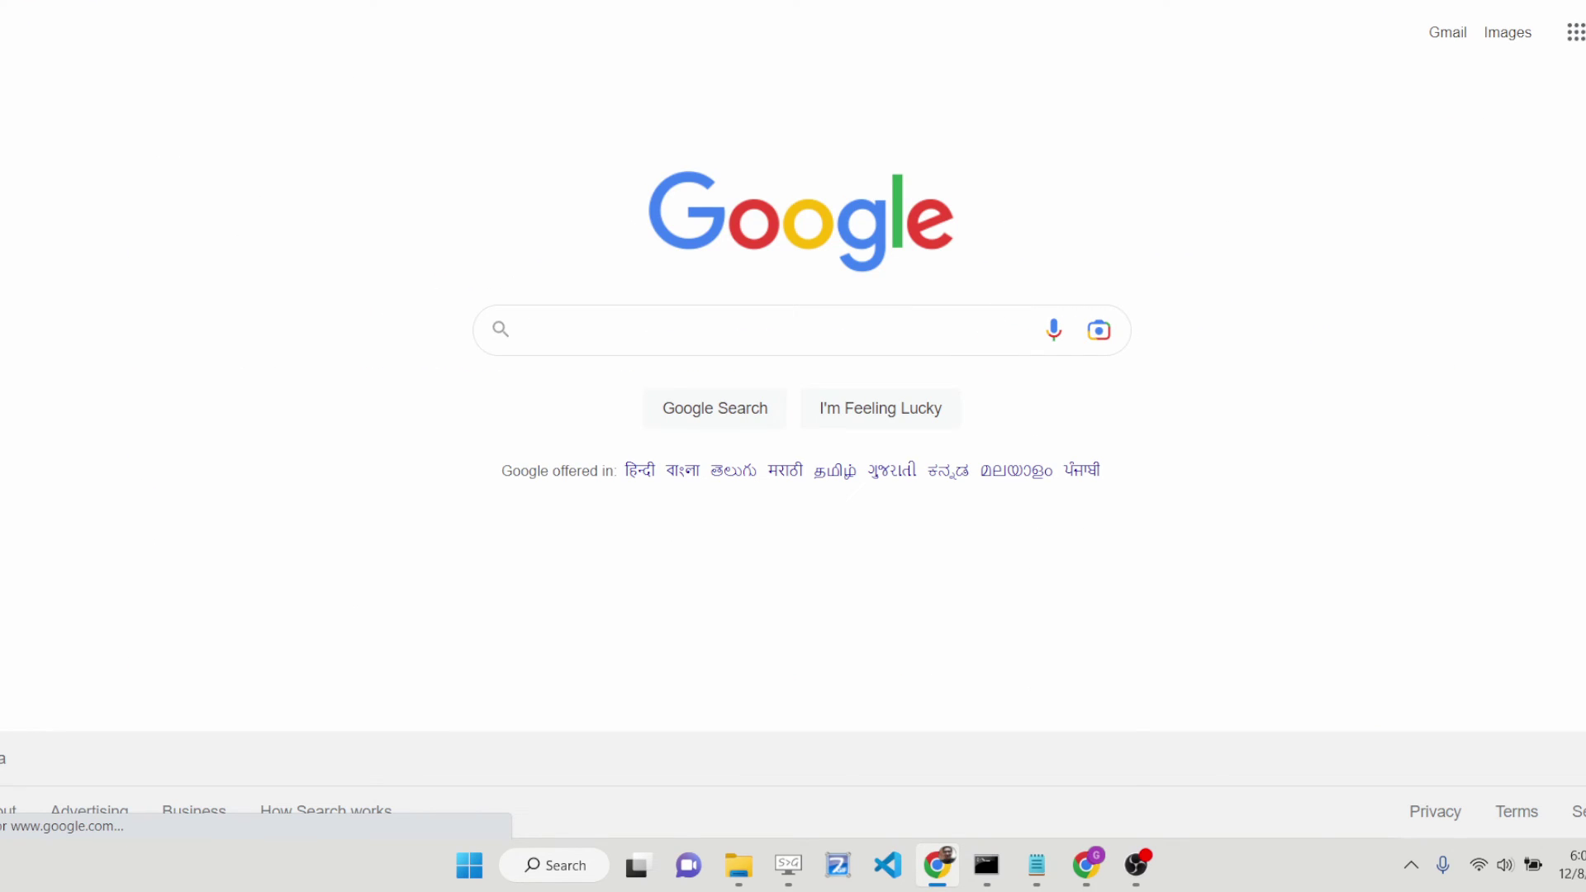
type("html2pdf")
key("Return")
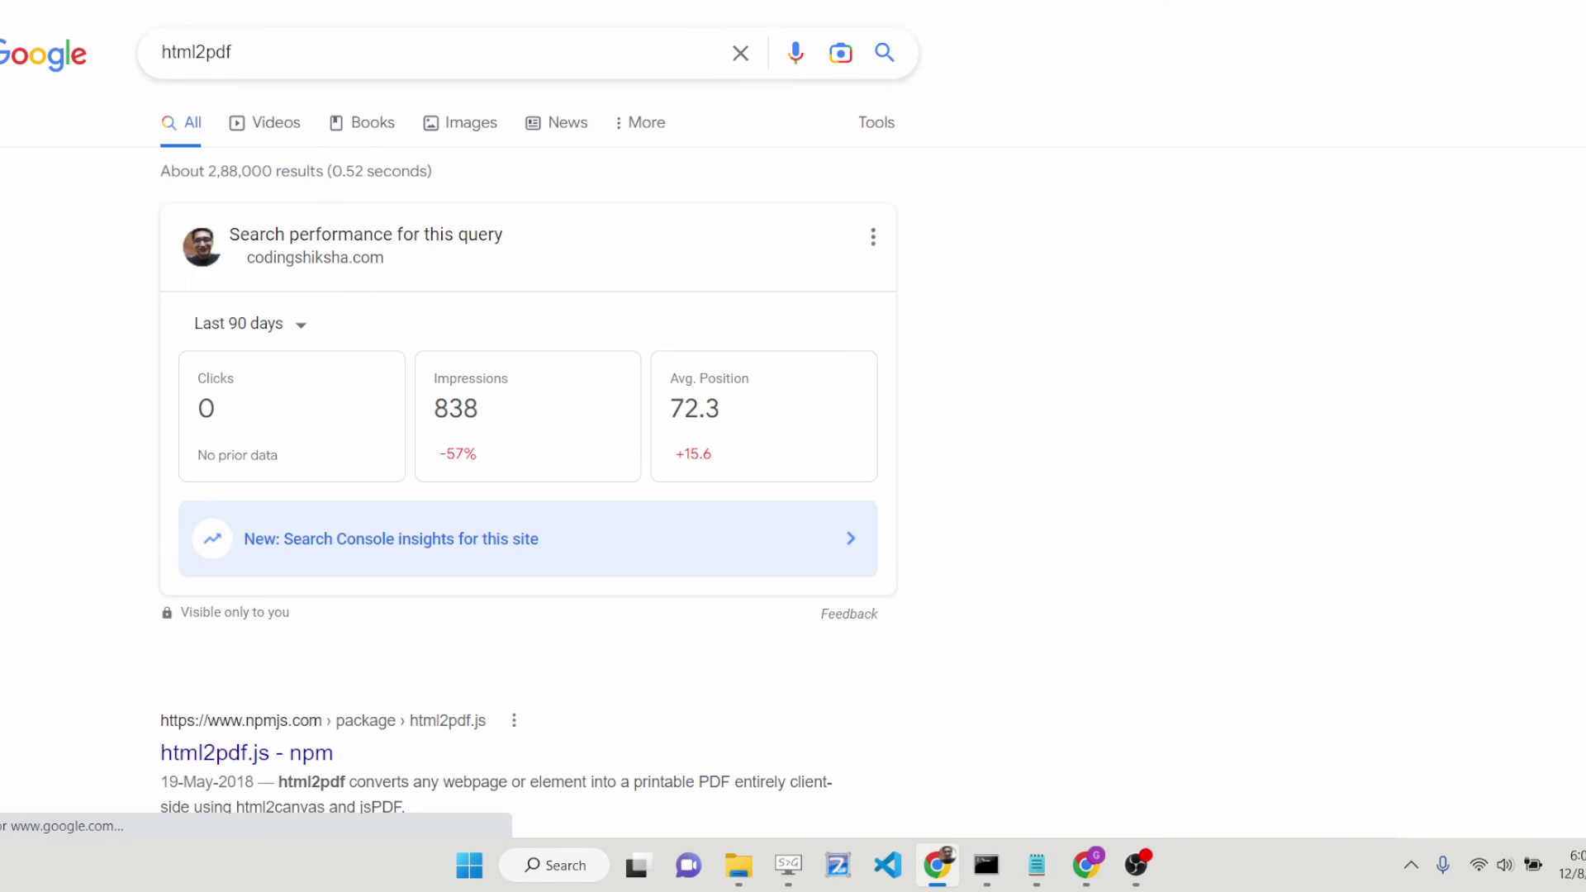
scroll(256, 376, "down", 5)
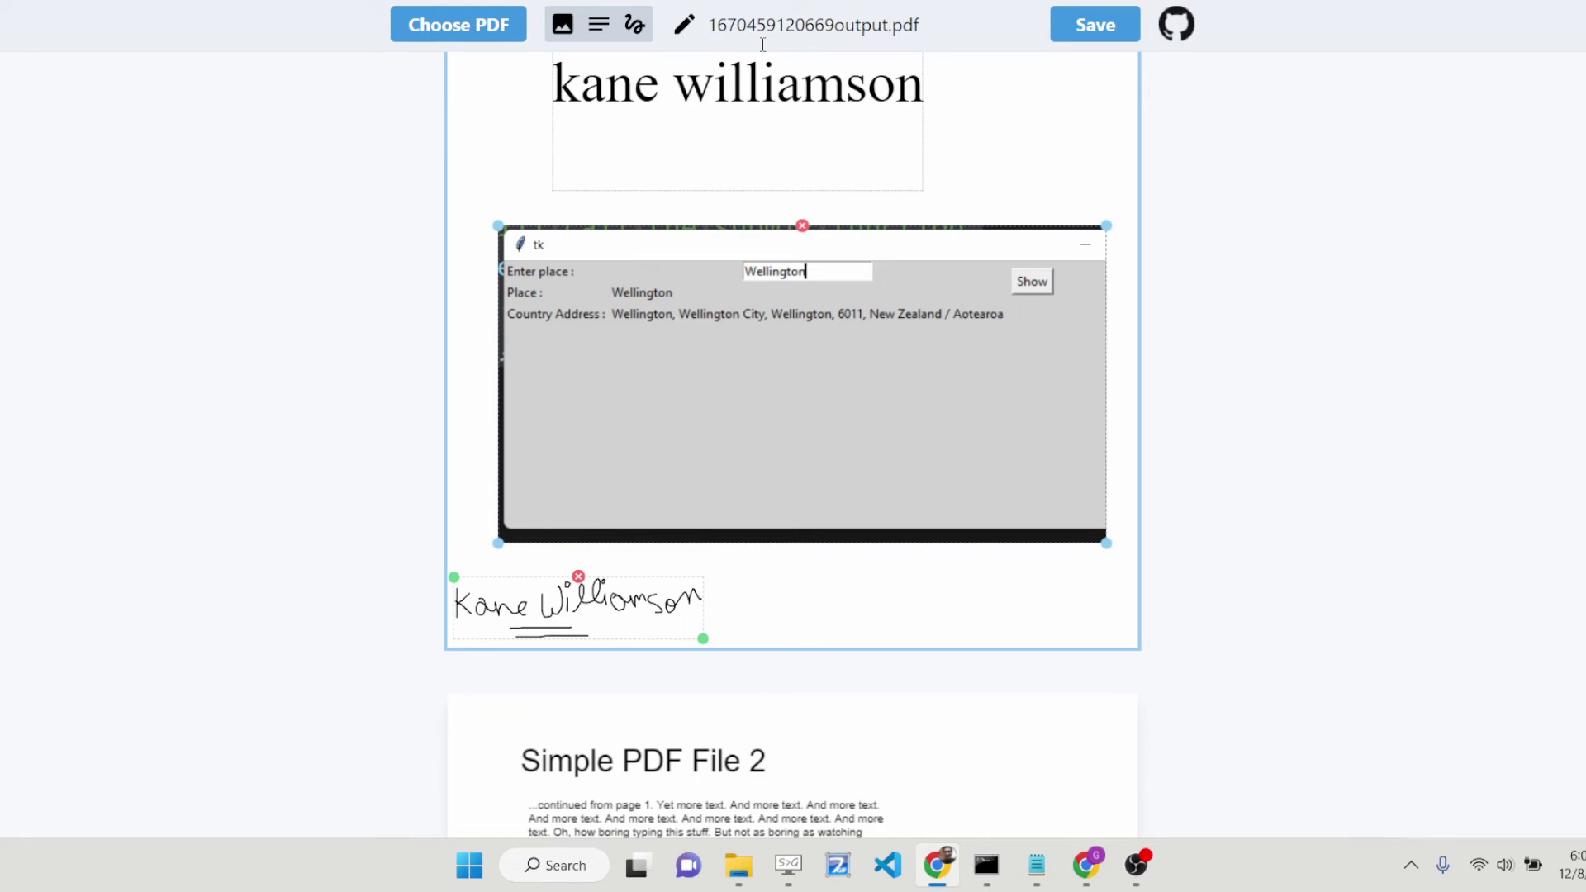
Scroll through the document in PDF Editor to bring page 2, 'Simple PDF File 2', into view
scroll(780, 288, "down", 13)
scroll(779, 288, "up", 6)
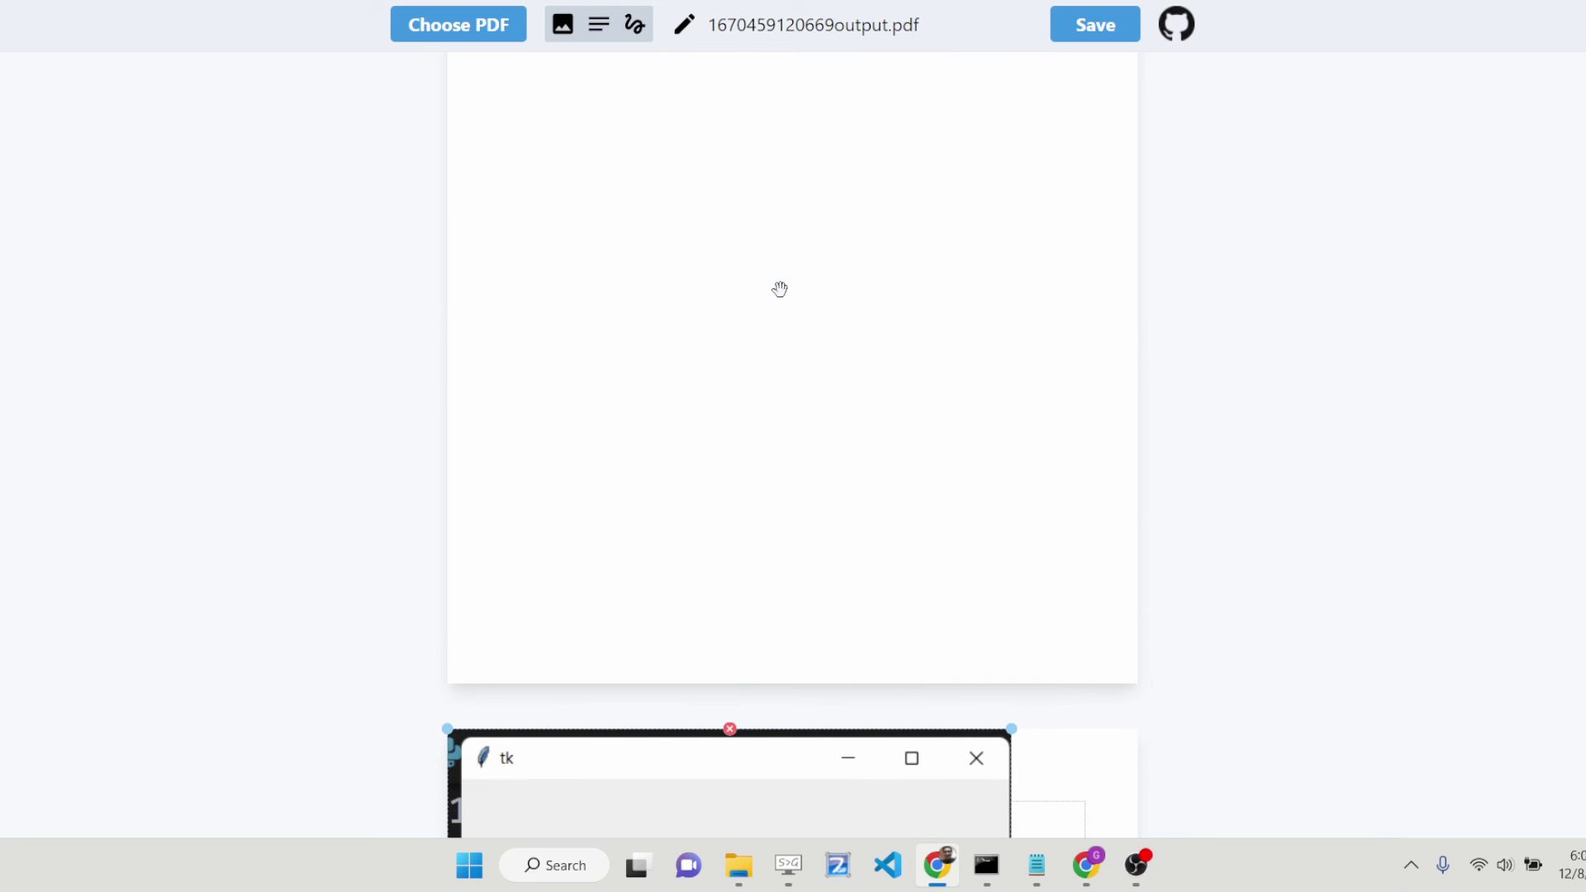
scroll(756, 310, "up", 2)
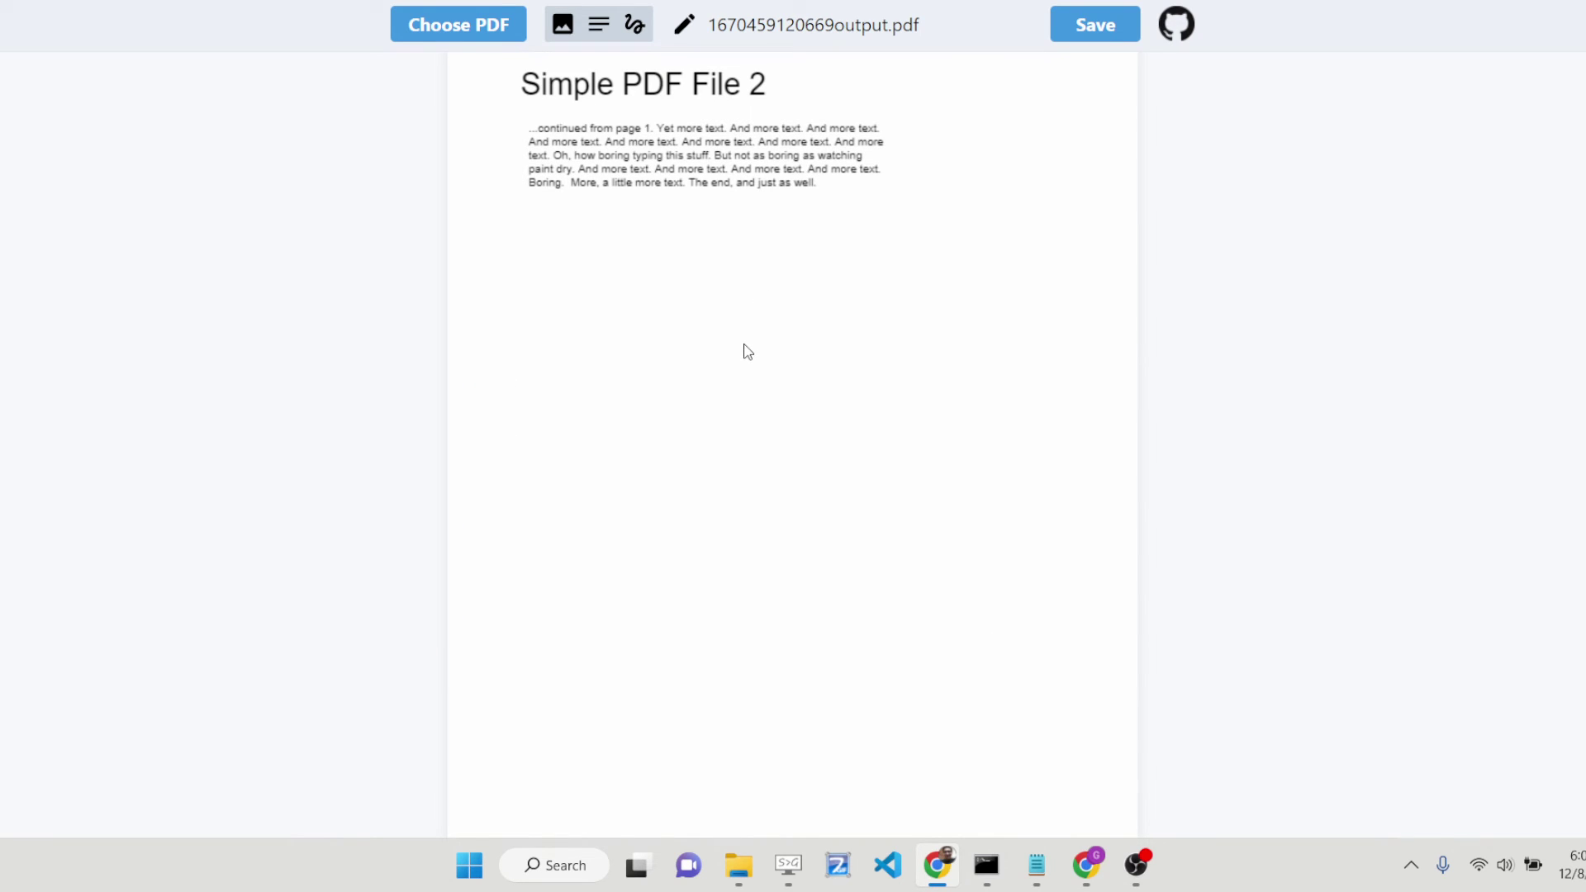
scroll(738, 376, "up", 7)
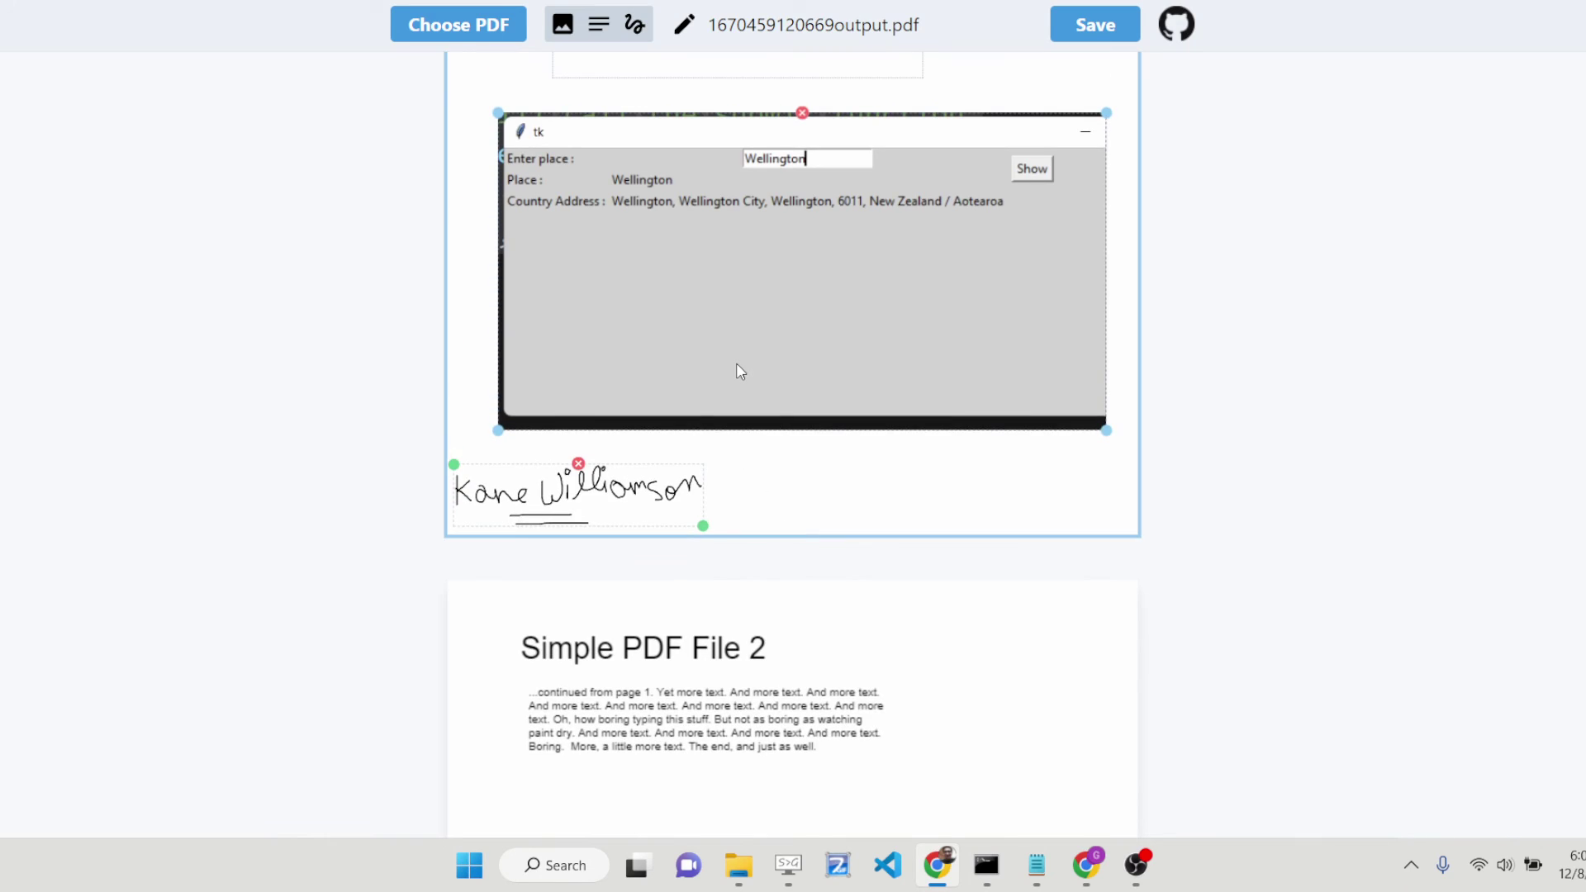
scroll(736, 382, "down", 8)
scroll(730, 338, "up", 6)
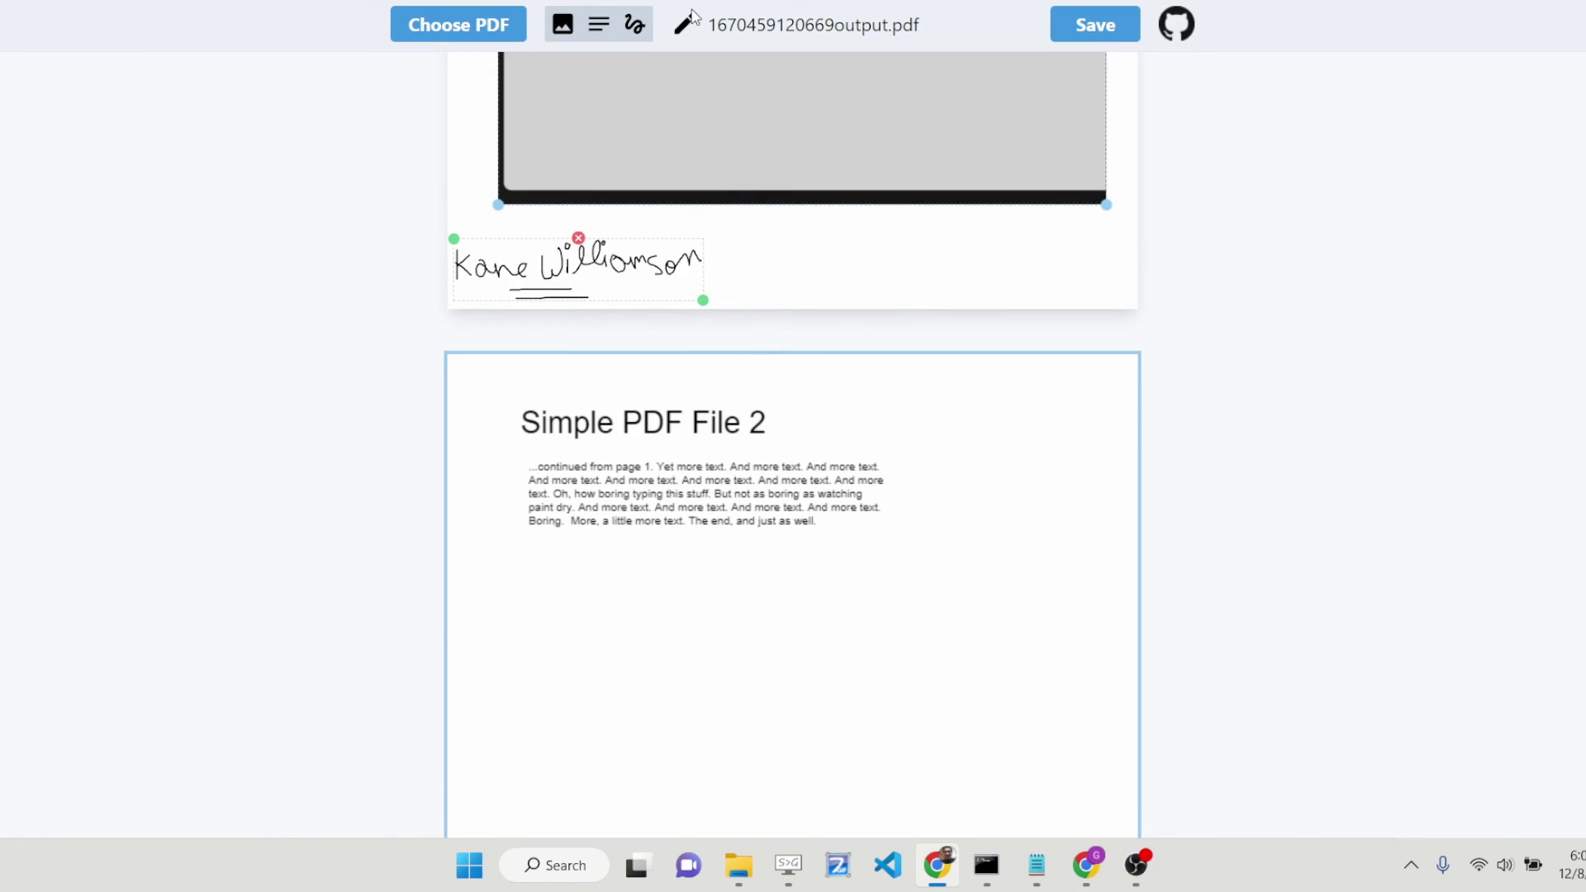
Insert the Image Conversion screenshot (Screenshot_5) on page 2 below the text
left_click(563, 25)
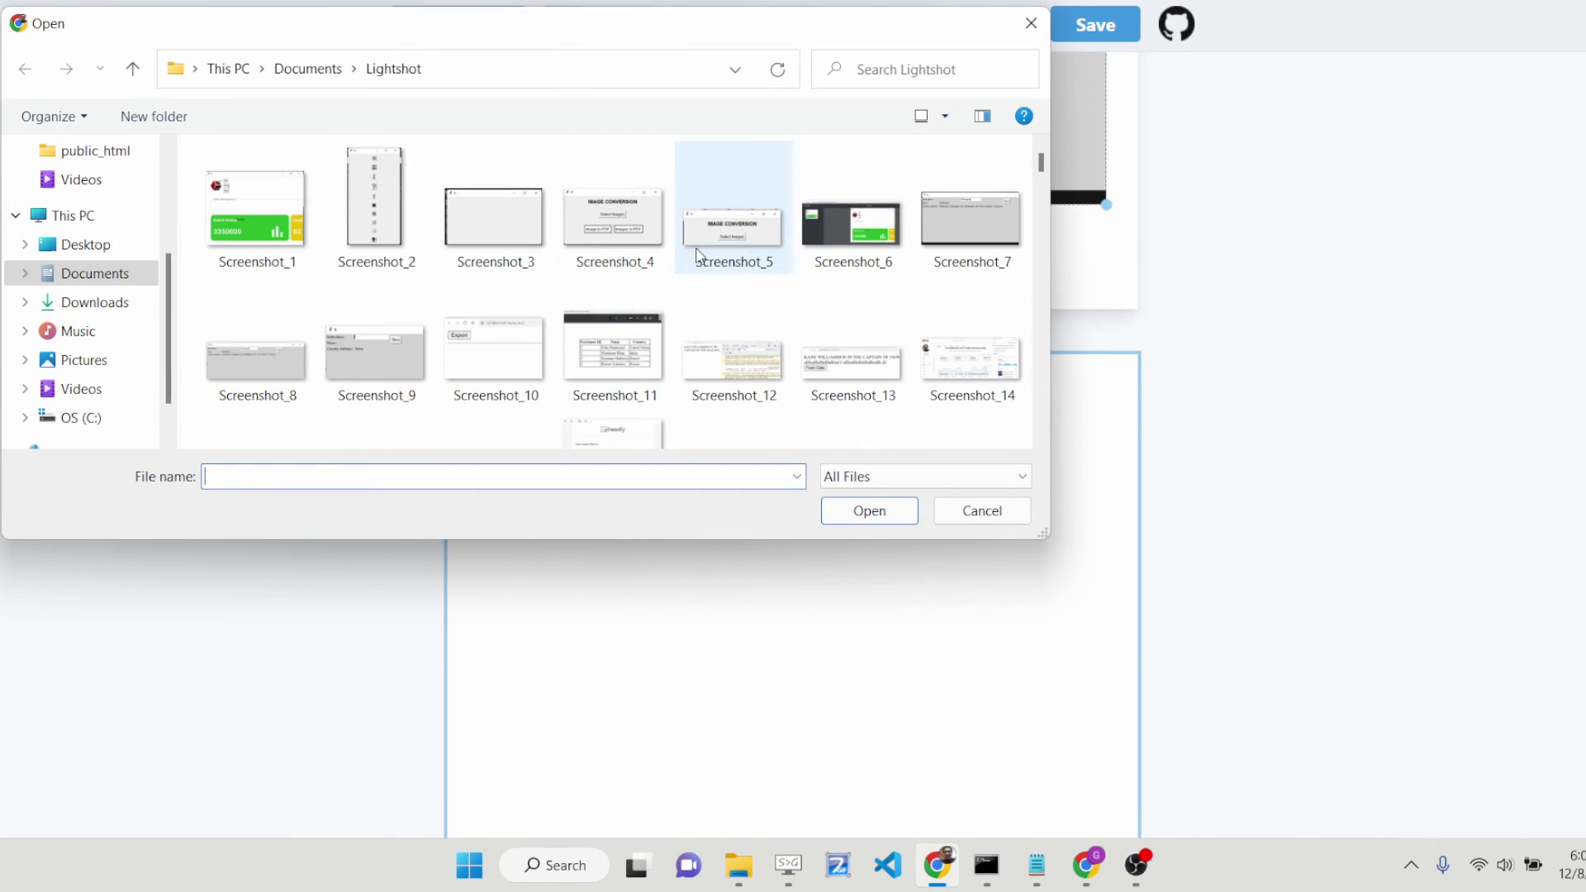
double_click(617, 211)
left_click_drag(669, 393, 671, 679)
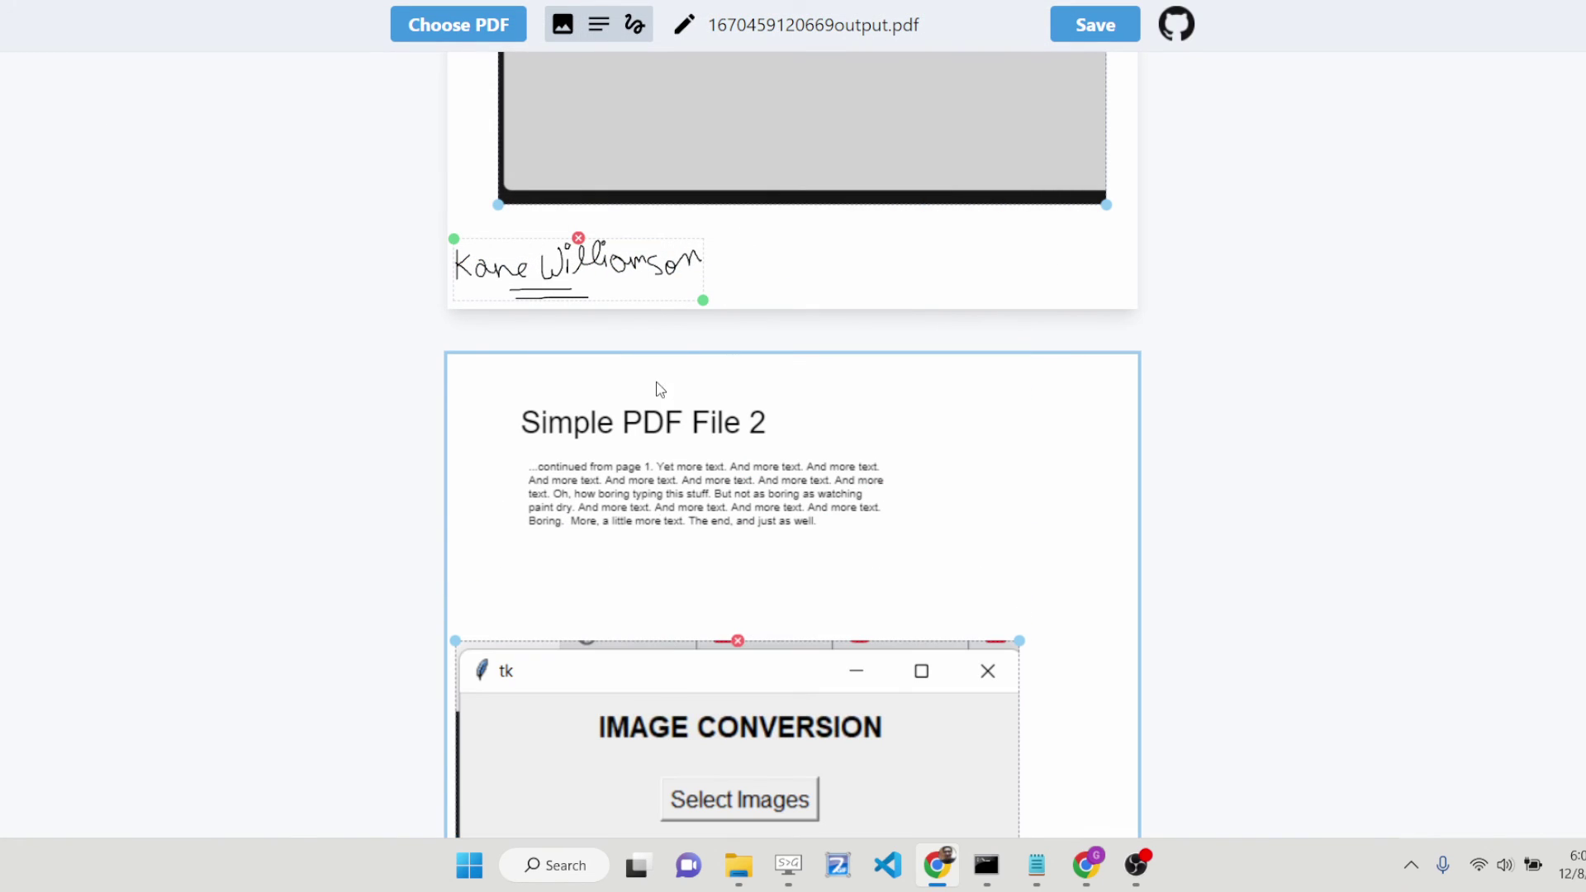
scroll(695, 223, "down", 5)
Insert the Wellington screenshot (Screenshot_7) below the Image Conversion image and resize it wider and shorter
left_click(582, 26)
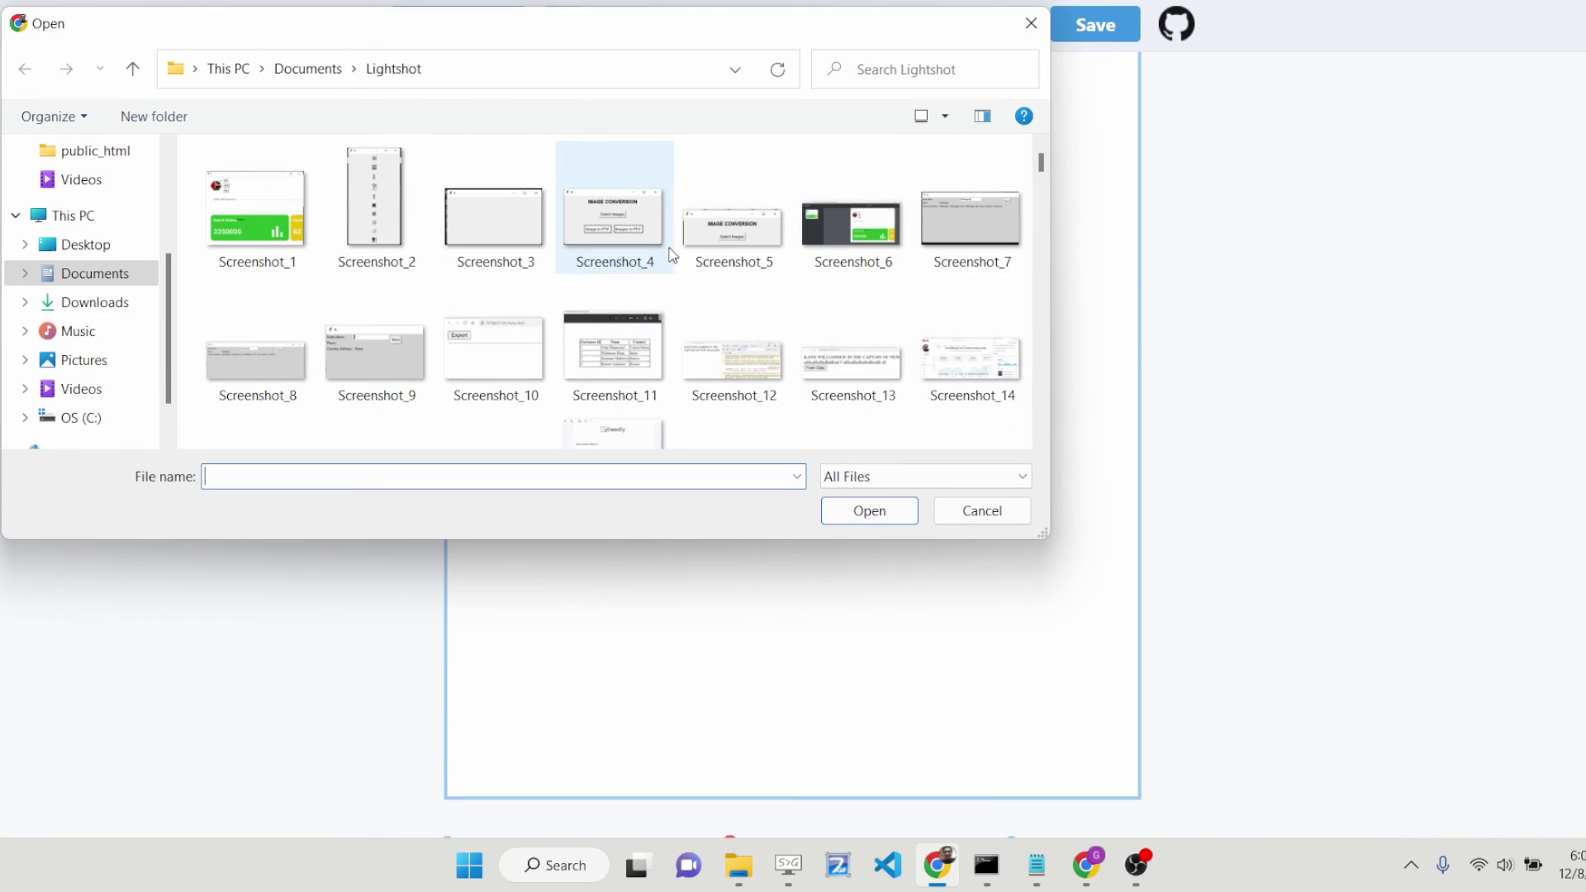
double_click(958, 248)
left_click_drag(760, 135, 767, 709)
left_click_drag(1018, 782, 1013, 661)
left_click_drag(945, 623, 958, 654)
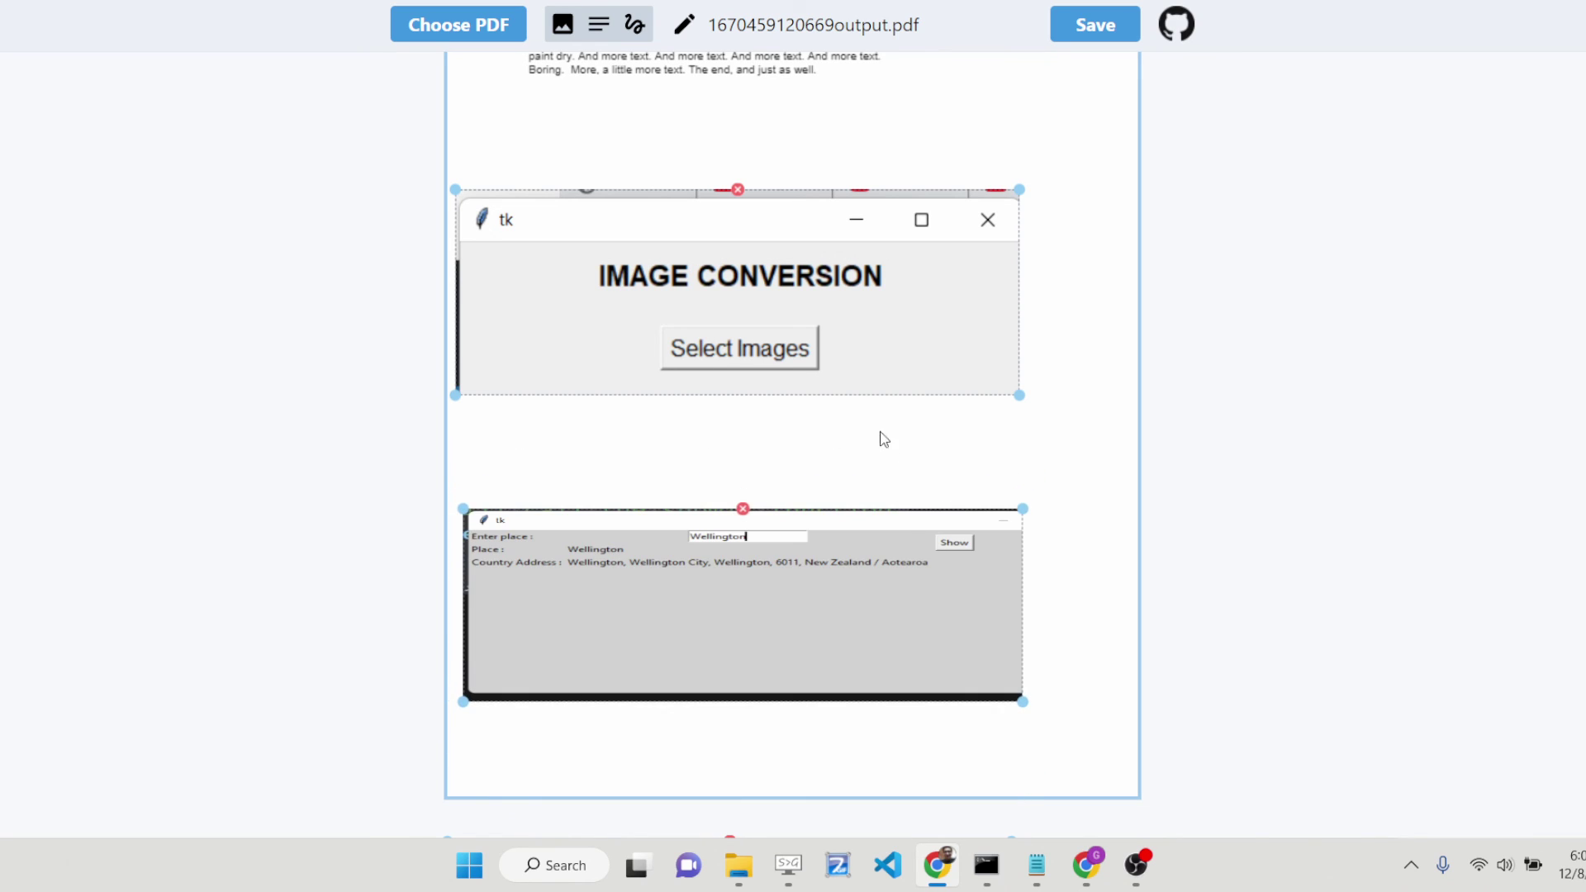
Enlarge the Image Conversion screenshot and fine-tune both images' positions
left_click_drag(888, 331, 888, 330)
left_click_drag(1021, 397, 1098, 439)
left_click_drag(997, 359, 1002, 379)
left_click_drag(878, 623, 910, 631)
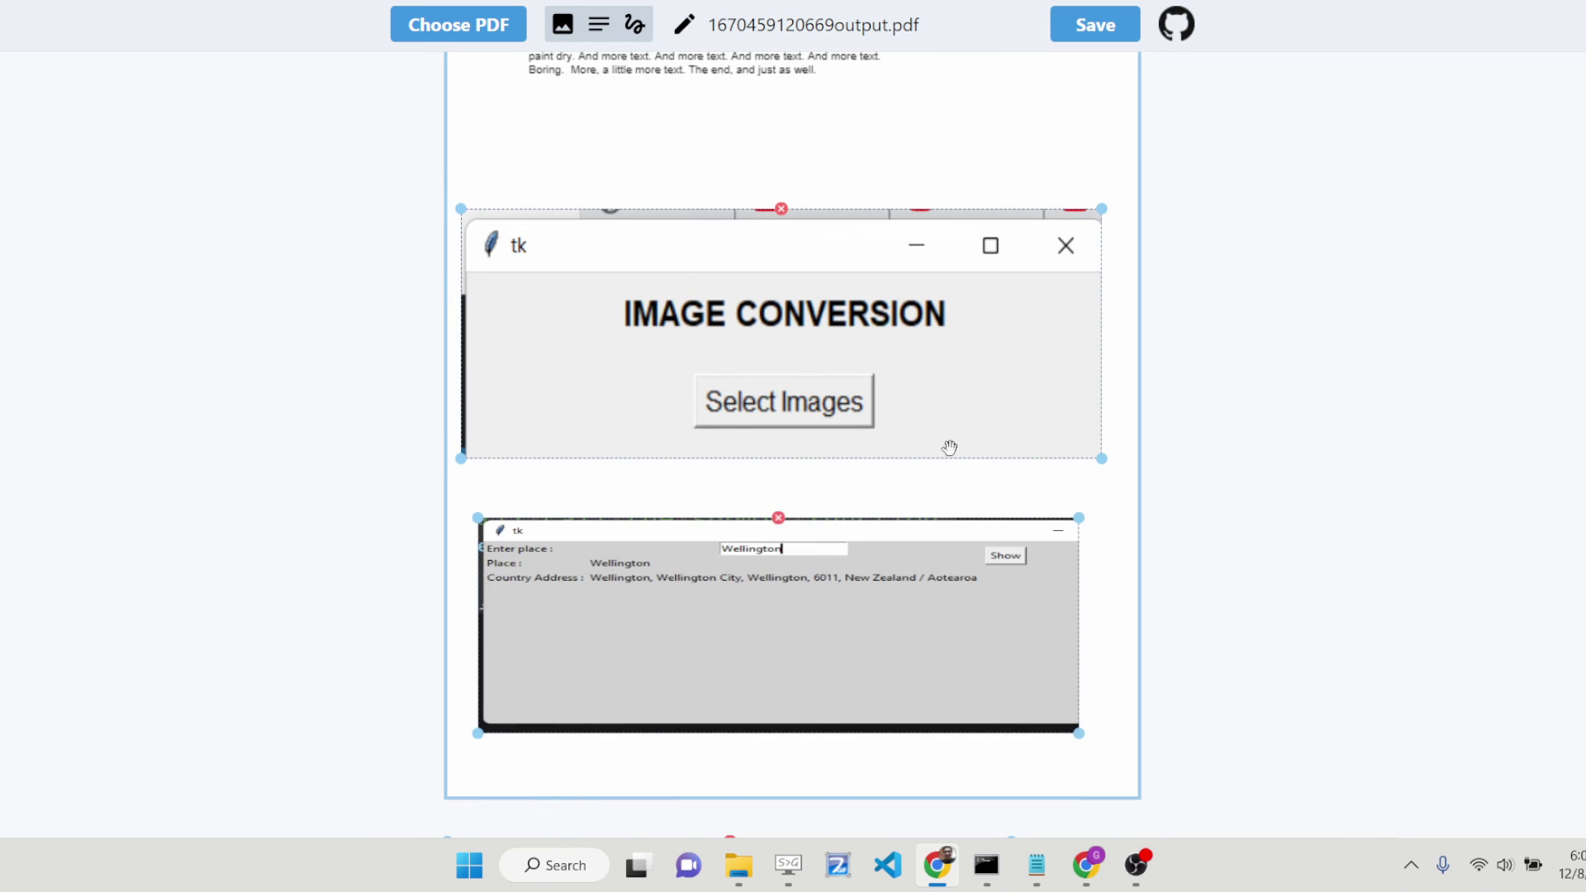
scroll(904, 451, "down", 10)
scroll(904, 451, "down", 10)
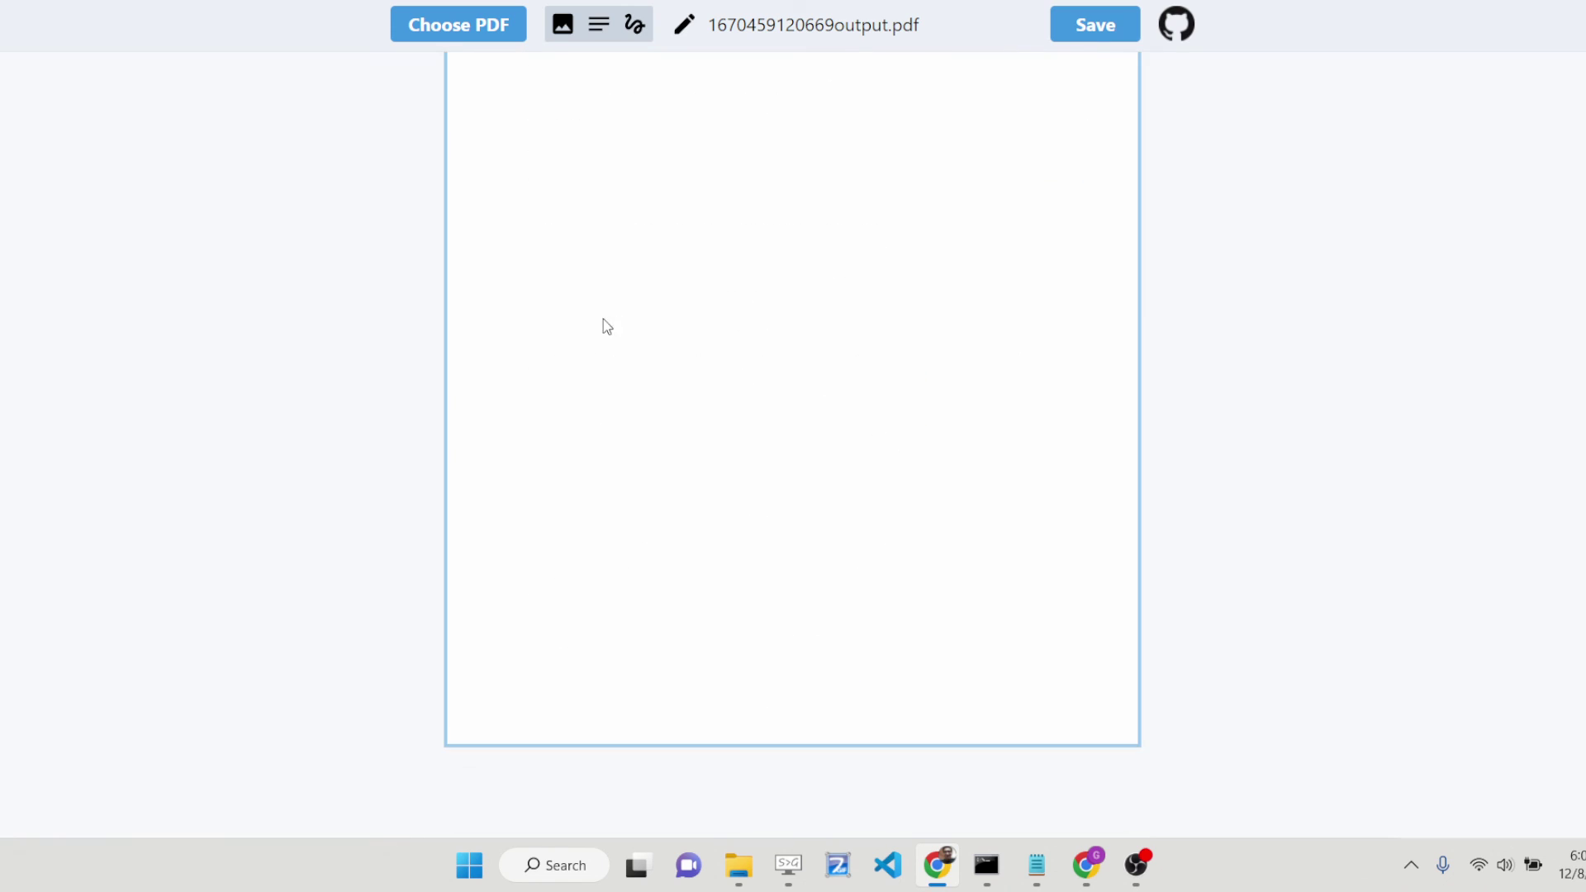
Place a 'New Text Field' box at the top of page 2 and set its font to Courier
left_click(597, 24)
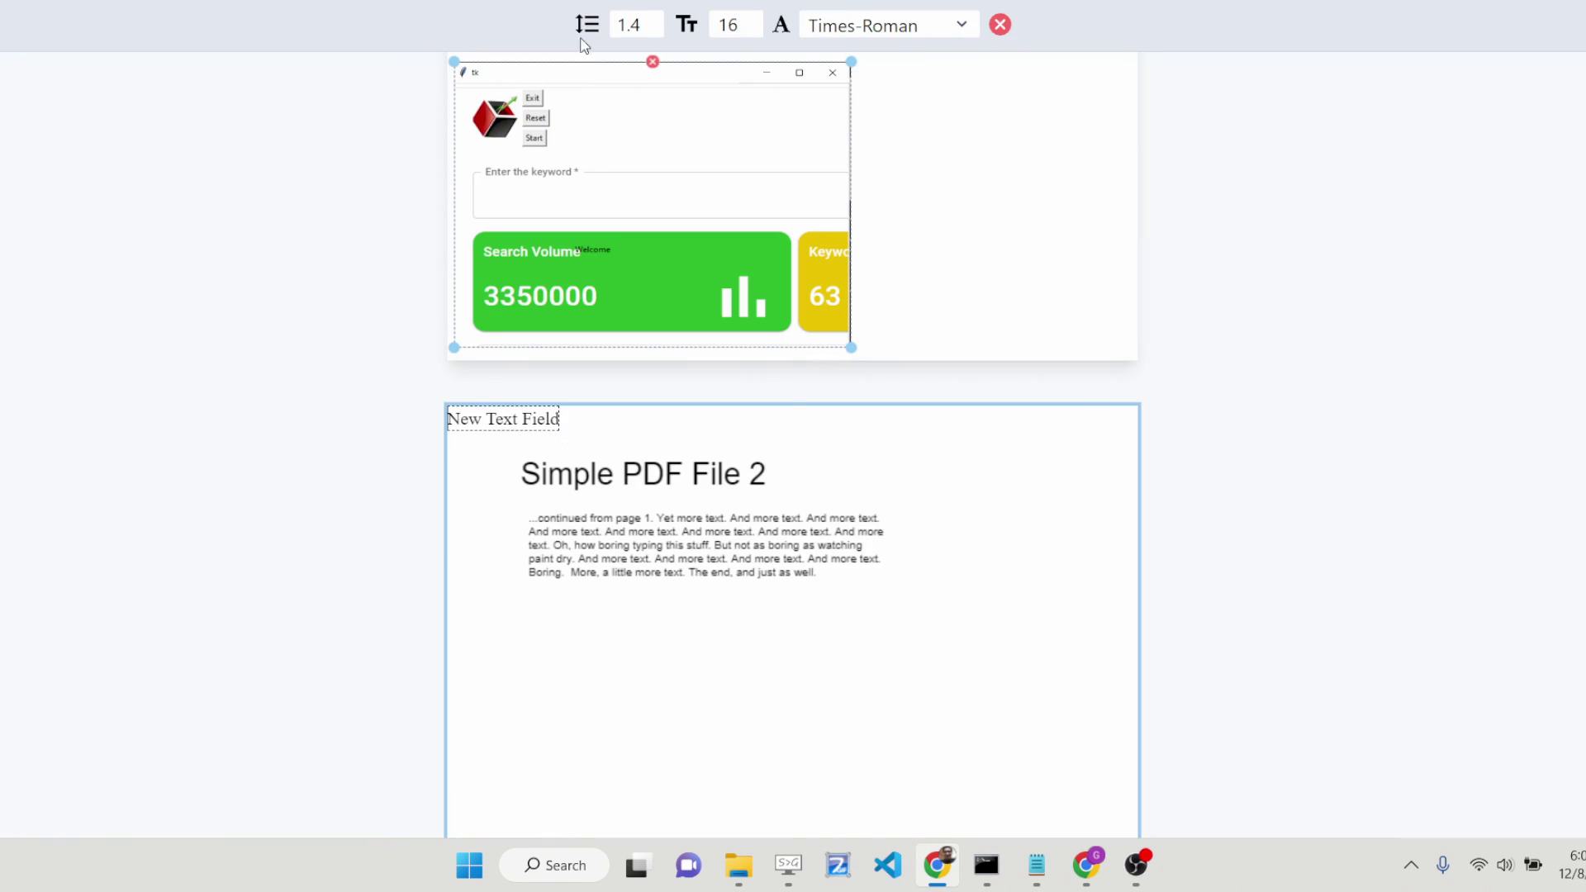
left_click(807, 28)
left_click(885, 45)
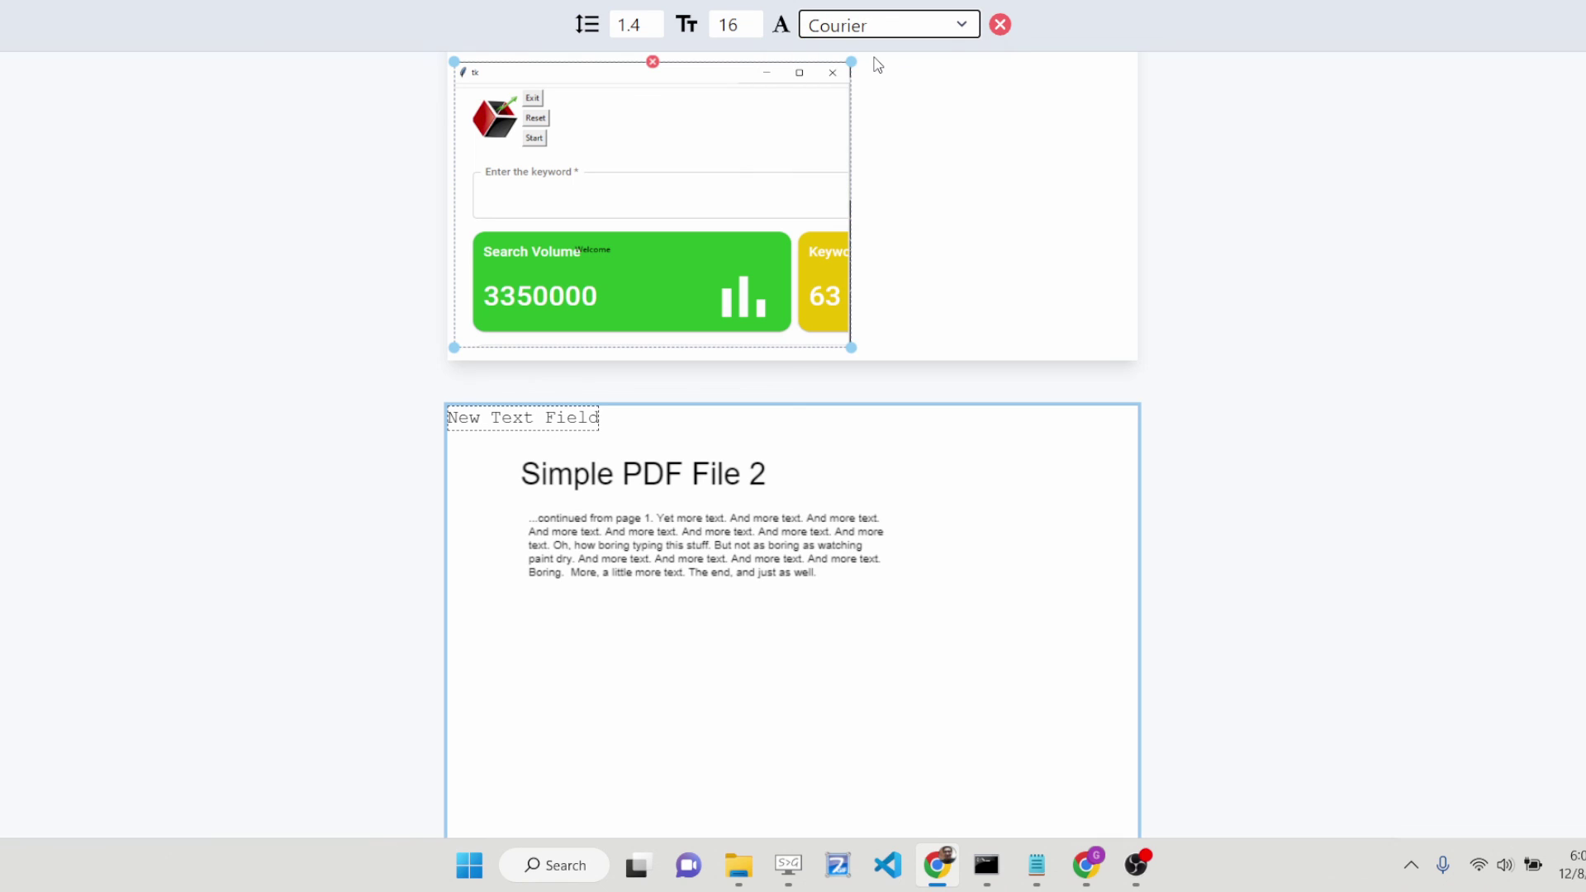
scroll(875, 403, "down", 5)
scroll(863, 408, "up", 15)
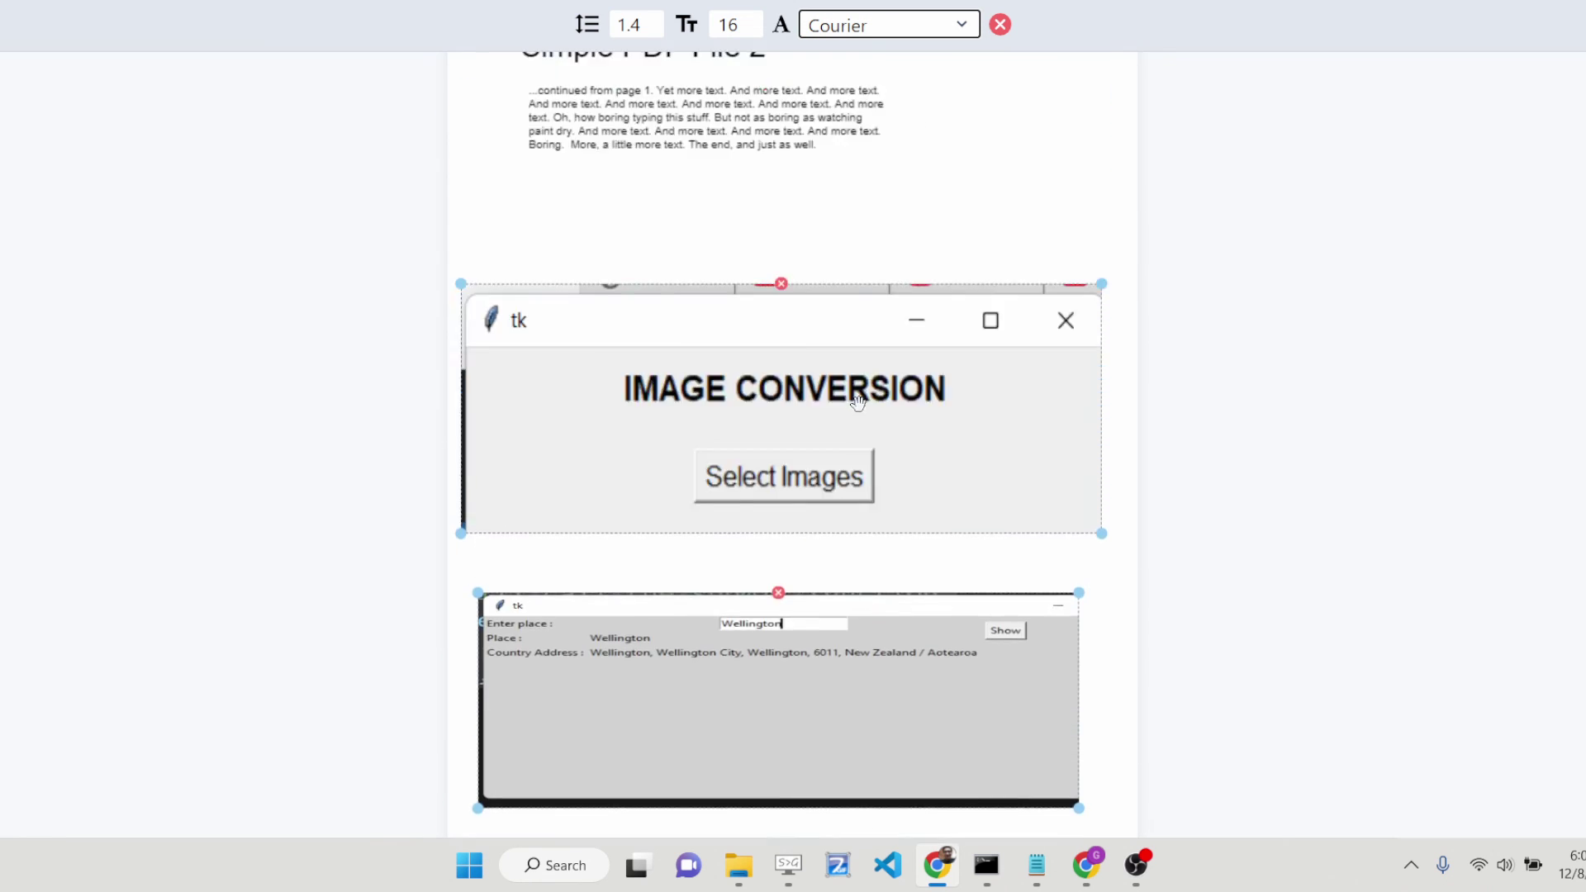
scroll(859, 403, "down", 15)
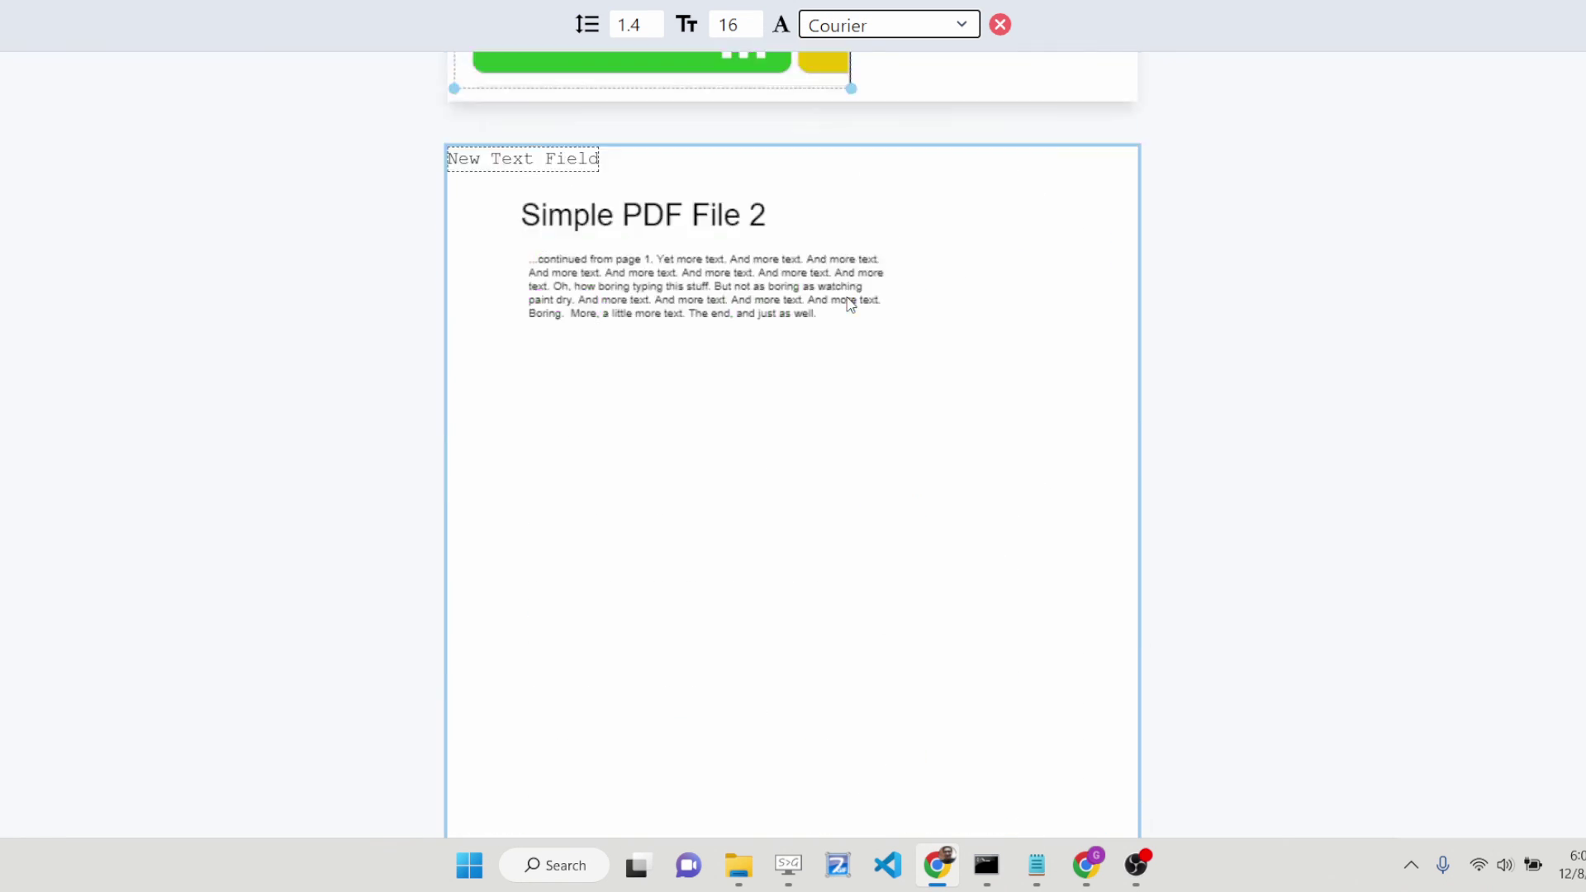